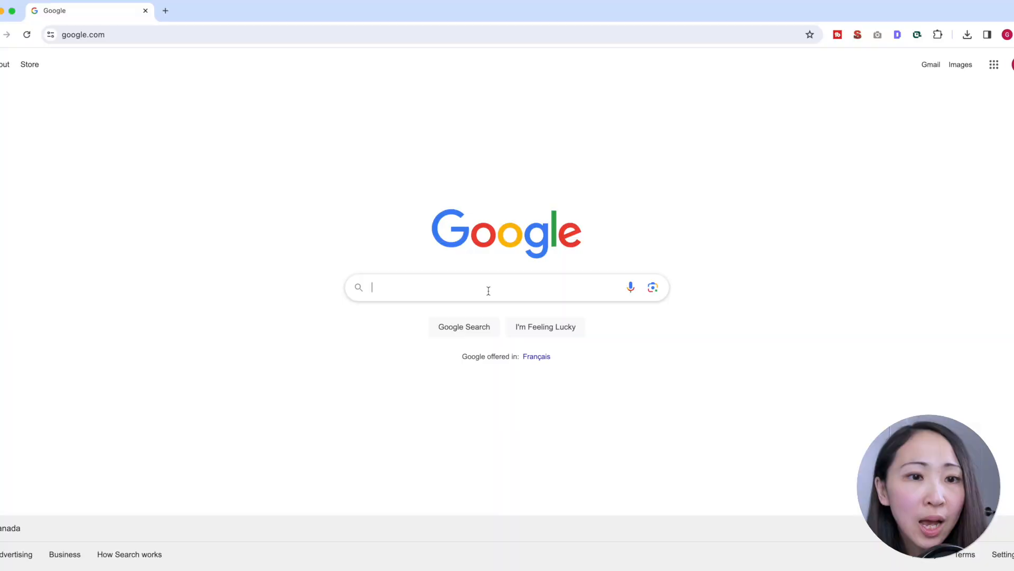
- Search Google for "window cleaning" and review the ranking pages and the Keyword Surfer ideas
{"action": "type", "text": "window cleaning"}
{"action": "key", "text": "Return"}
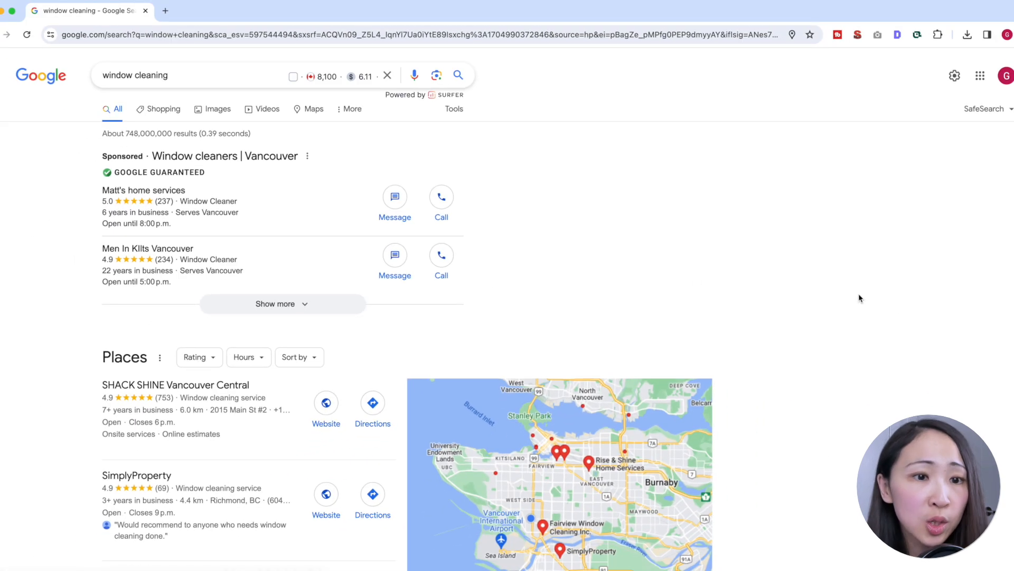
{"action": "scroll", "coordinate": [908, 286], "scroll_direction": "down", "scroll_amount": 3}
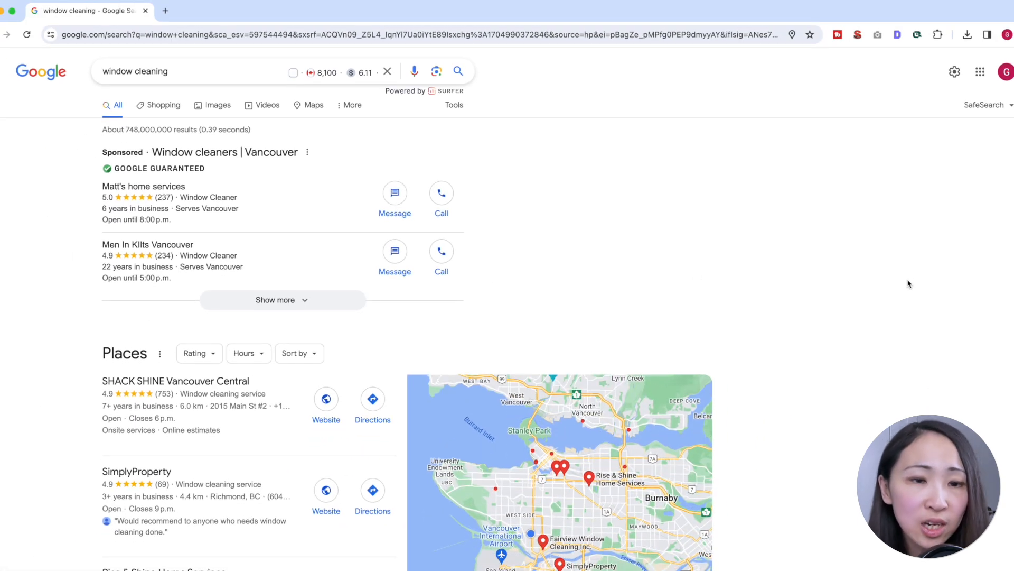
{"action": "scroll", "coordinate": [896, 294], "scroll_direction": "down", "scroll_amount": 10}
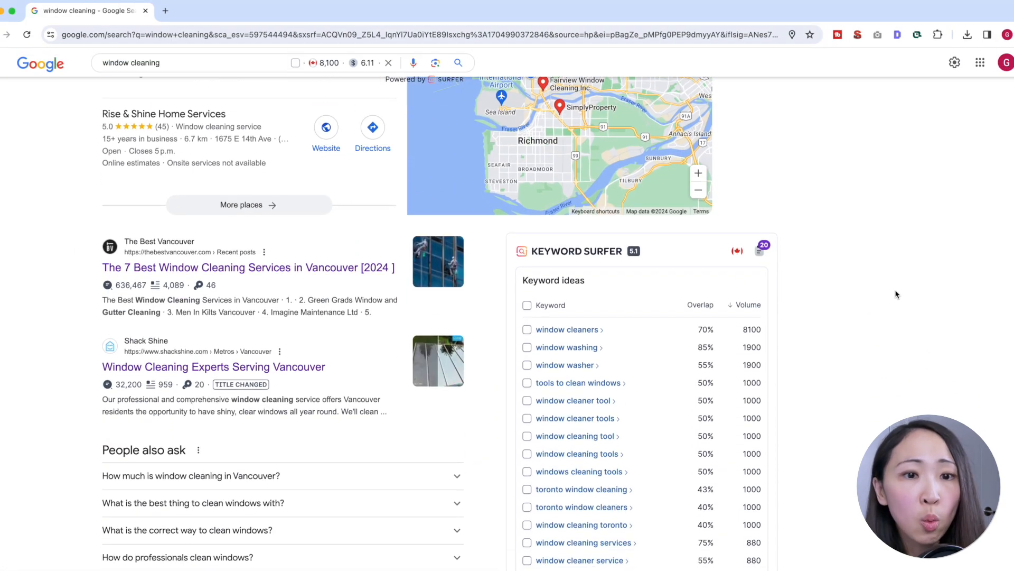
{"action": "scroll", "coordinate": [896, 293], "scroll_direction": "down", "scroll_amount": 5}
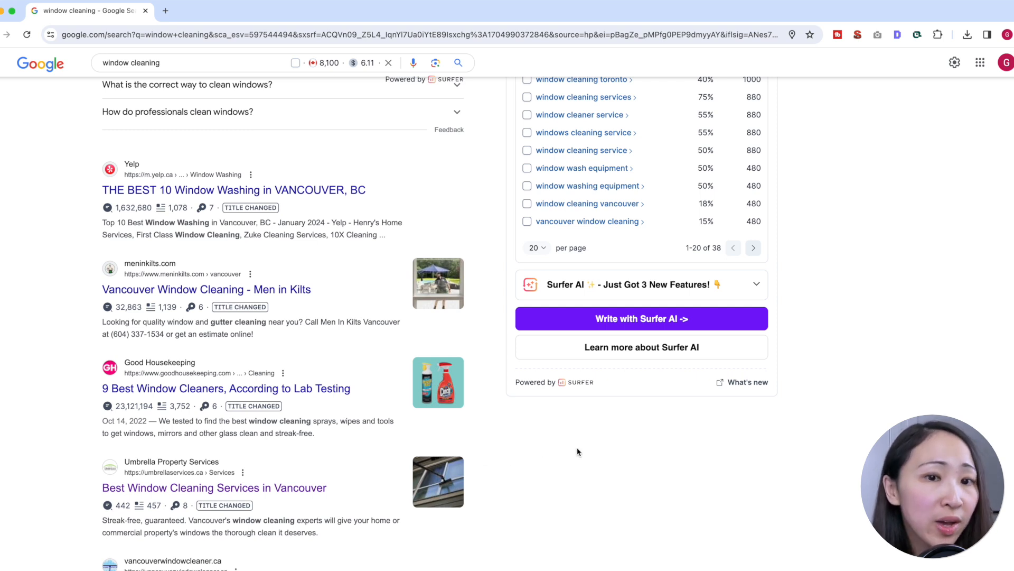
{"action": "scroll", "coordinate": [578, 452], "scroll_direction": "up", "scroll_amount": 12}
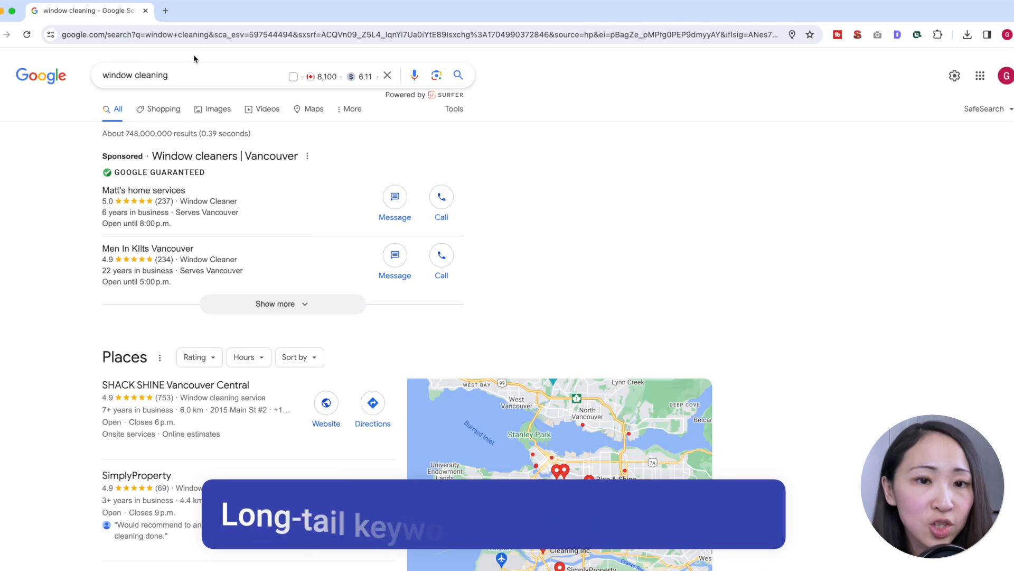
- Search for the long-tail keyword "window cleaning service" and review the local competitors' results and their traffic figures
{"action": "left_click", "coordinate": [195, 73]}
{"action": "type", "text": "service"}
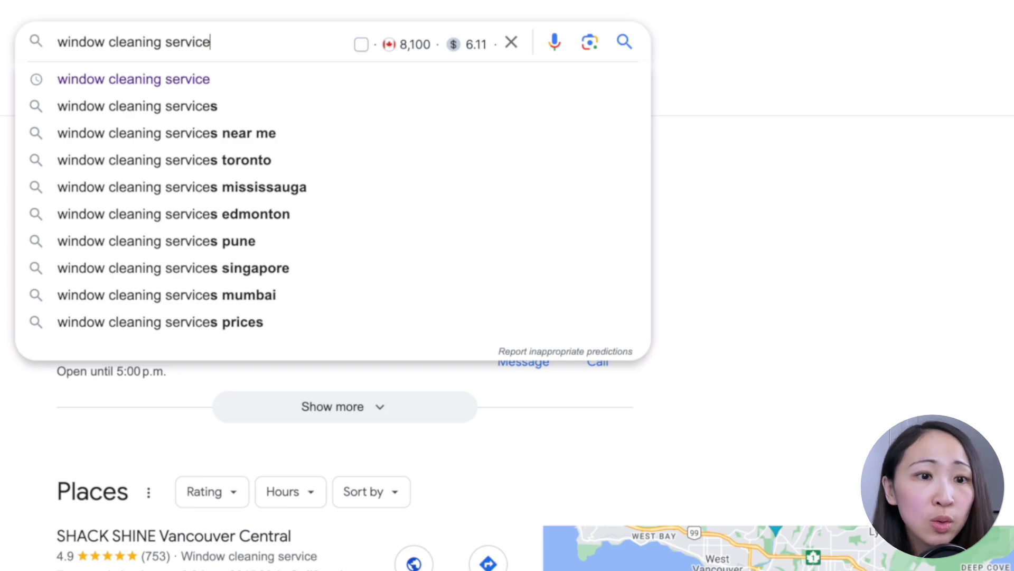
{"action": "key", "text": "Return"}
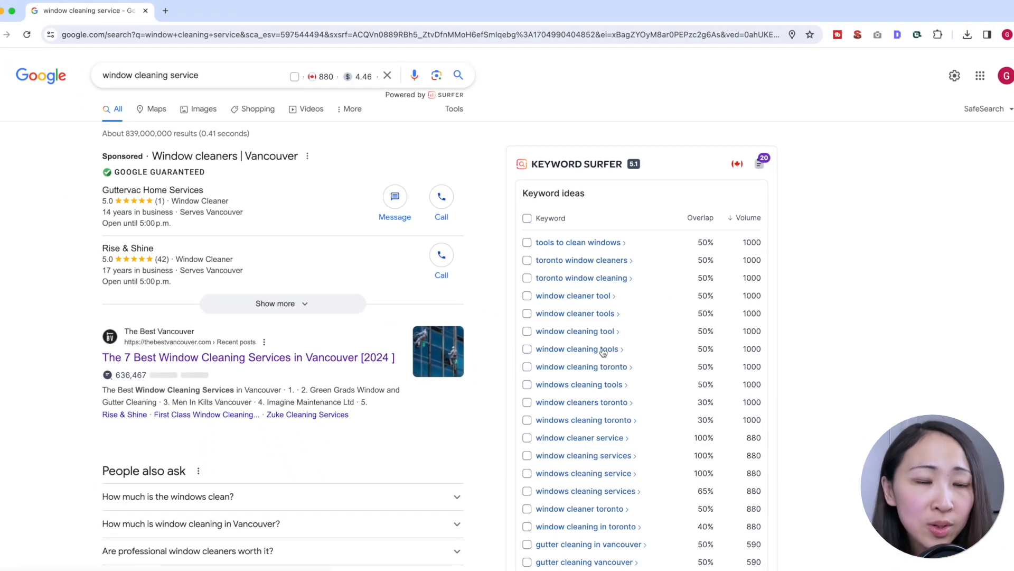
{"action": "scroll", "coordinate": [612, 365], "scroll_direction": "down", "scroll_amount": 2}
{"action": "scroll", "coordinate": [610, 376], "scroll_direction": "down", "scroll_amount": 2}
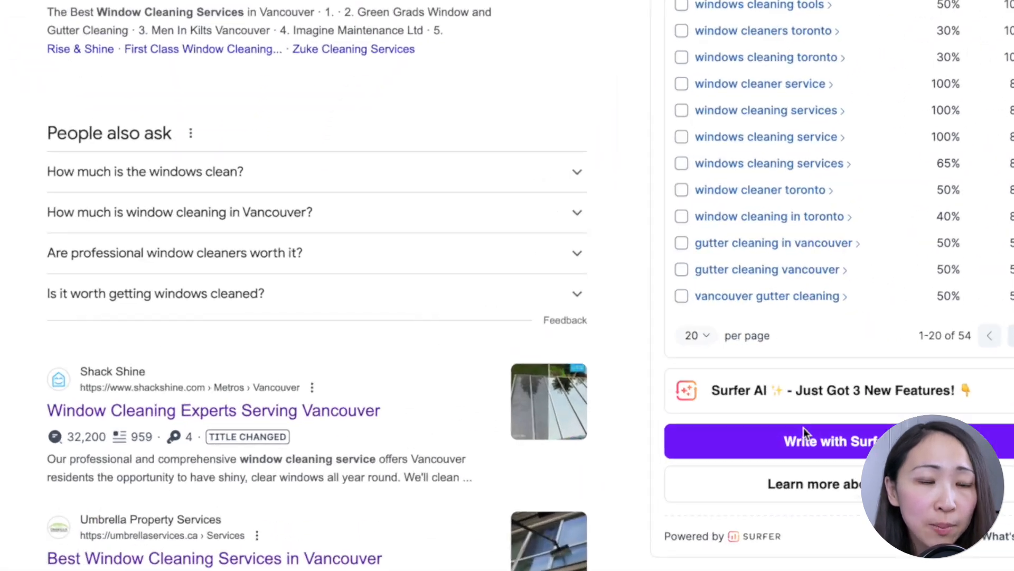
{"action": "scroll", "coordinate": [804, 427], "scroll_direction": "down", "scroll_amount": 15}
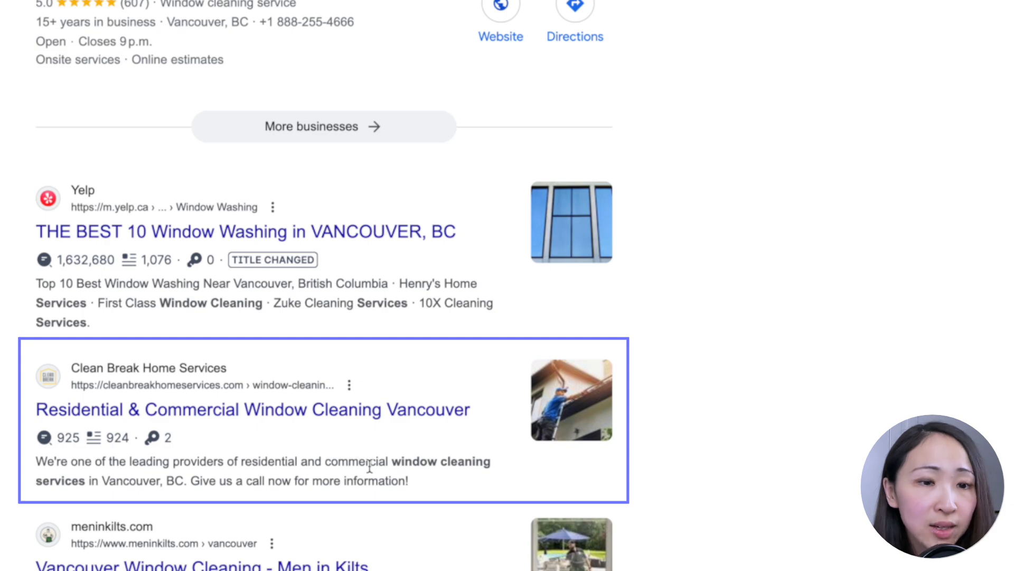
{"action": "scroll", "coordinate": [370, 465], "scroll_direction": "down", "scroll_amount": 6}
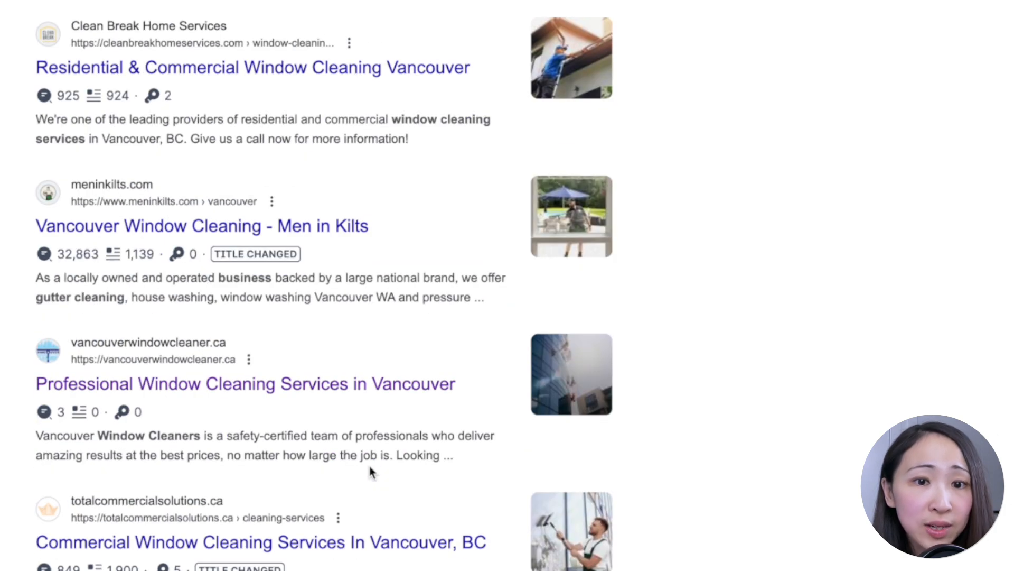
{"action": "scroll", "coordinate": [369, 466], "scroll_direction": "down", "scroll_amount": 1}
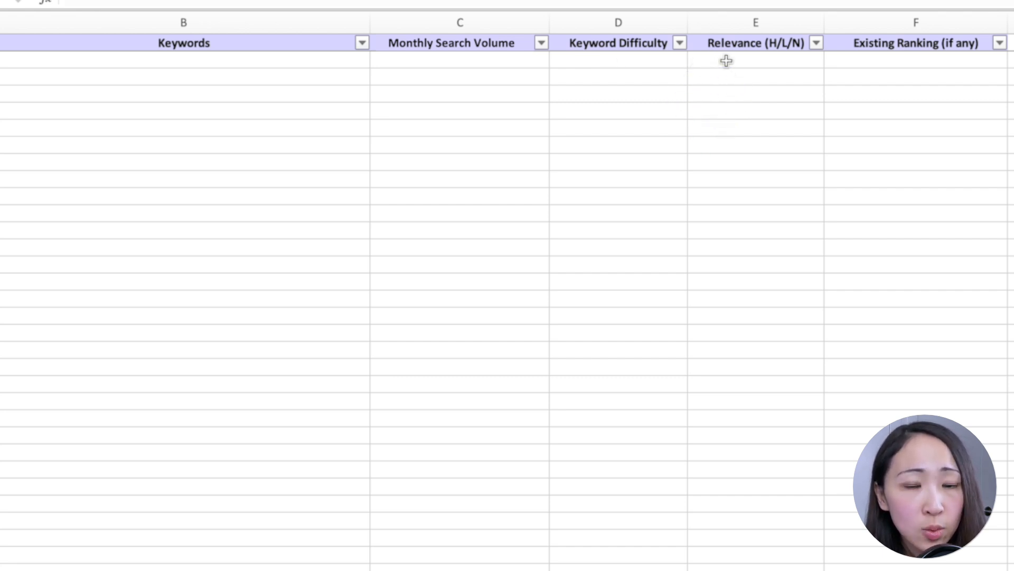
- Switch to the Excel keyword research template and inspect the first row's Relevance choices and its Existing Ranking cell
{"action": "left_click", "coordinate": [753, 59]}
{"action": "left_click", "coordinate": [829, 61]}
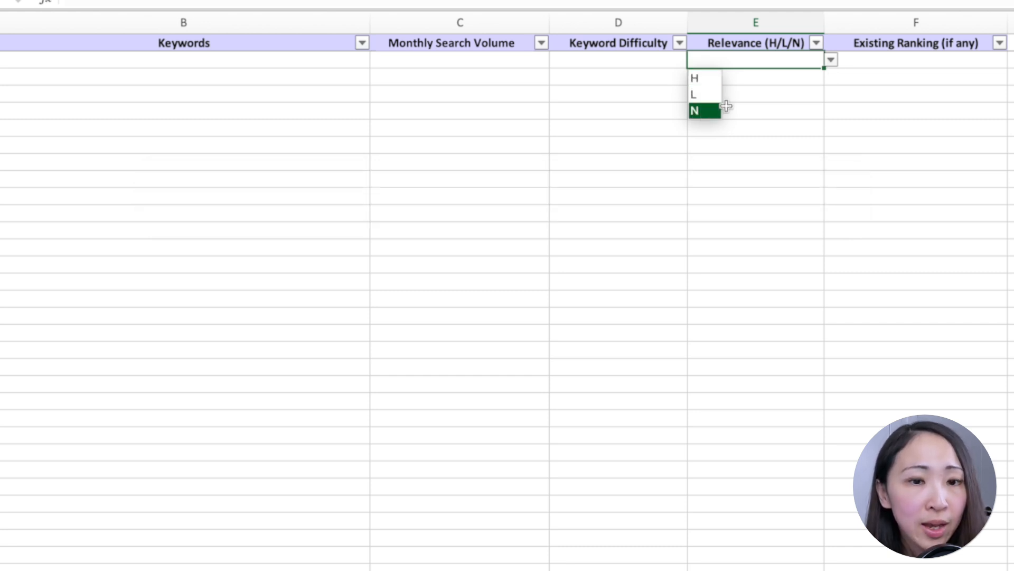
{"action": "left_click", "coordinate": [883, 110]}
{"action": "left_click", "coordinate": [991, 62]}
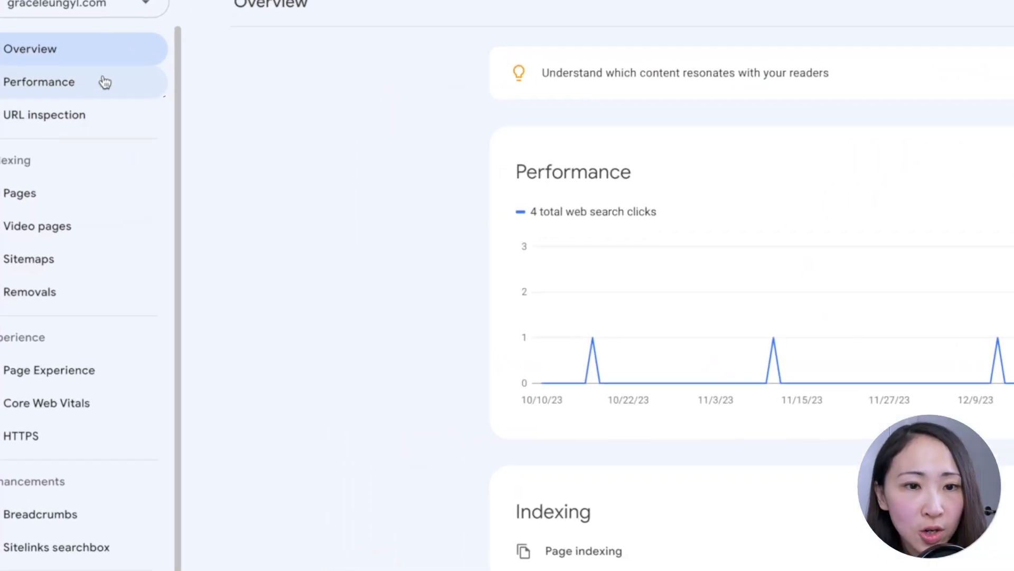
- In Google Search Console, open the Performance report and show average CTR and average position on it
{"action": "left_click", "coordinate": [101, 156]}
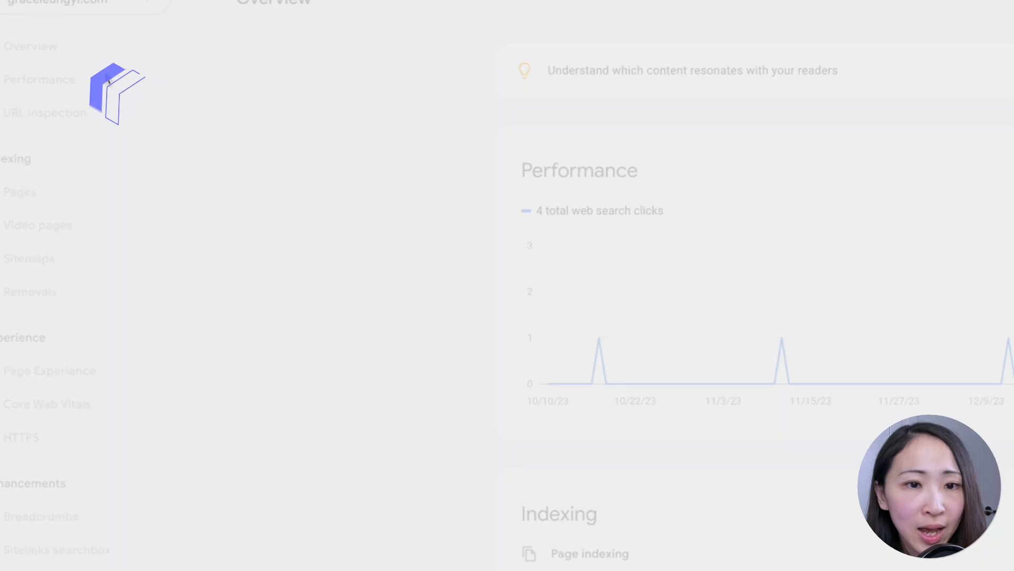
{"action": "left_click", "coordinate": [625, 157]}
{"action": "left_click", "coordinate": [734, 159]}
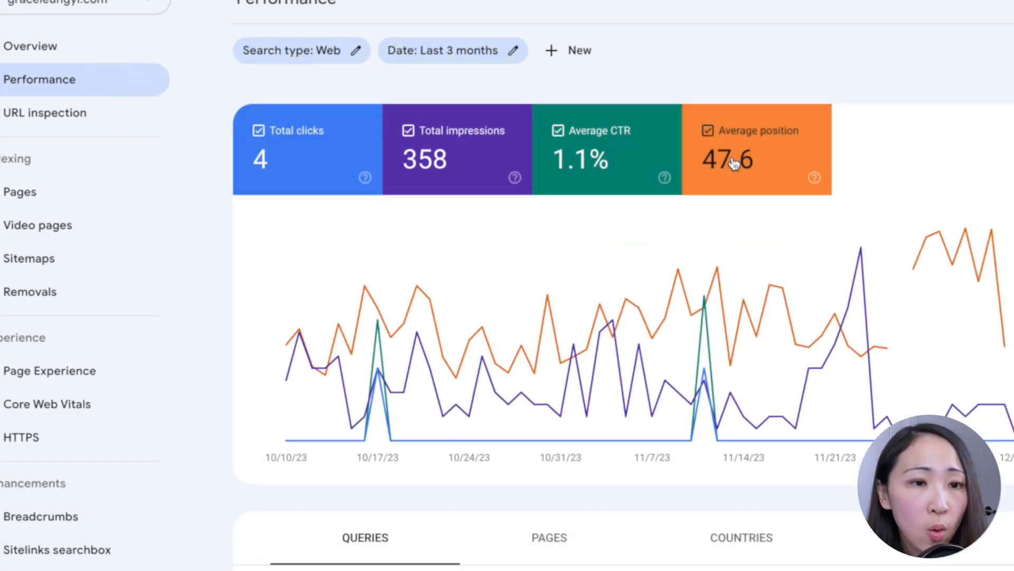
- Set the performance report's date range to the last 6 months and export the data
{"action": "left_click", "coordinate": [450, 50]}
{"action": "left_click", "coordinate": [601, 334]}
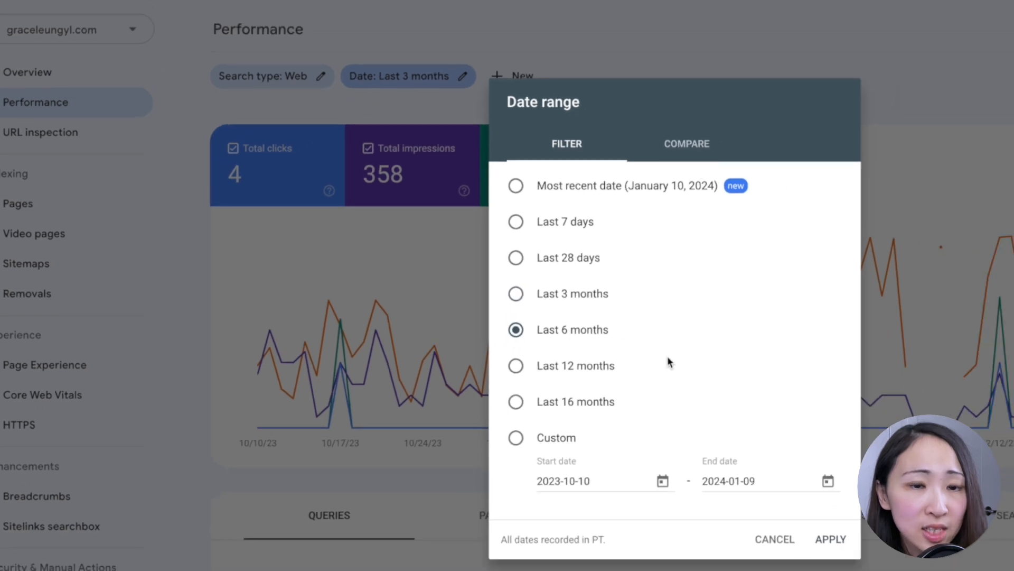
{"action": "left_click", "coordinate": [607, 481]}
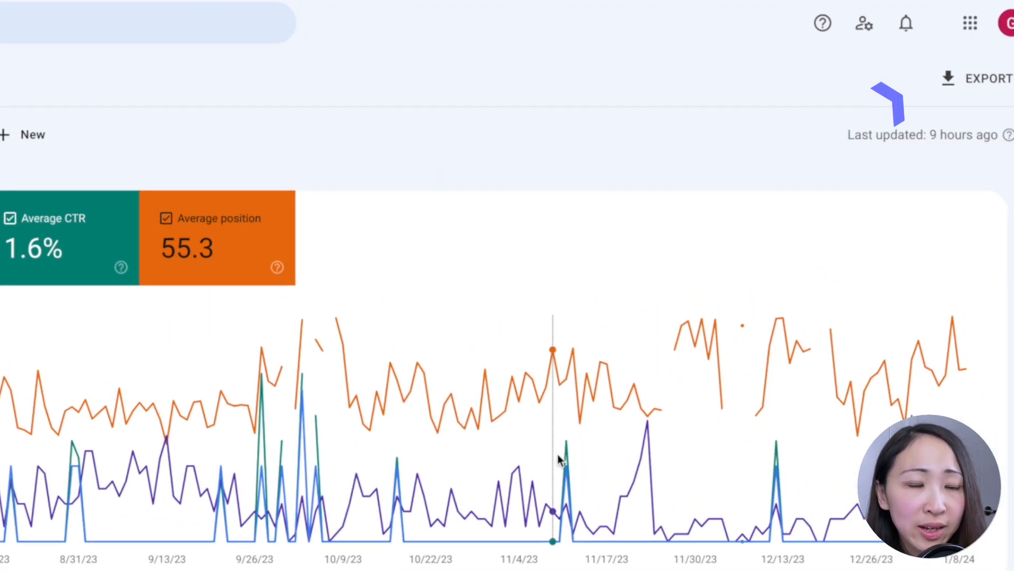
{"action": "left_click", "coordinate": [965, 83]}
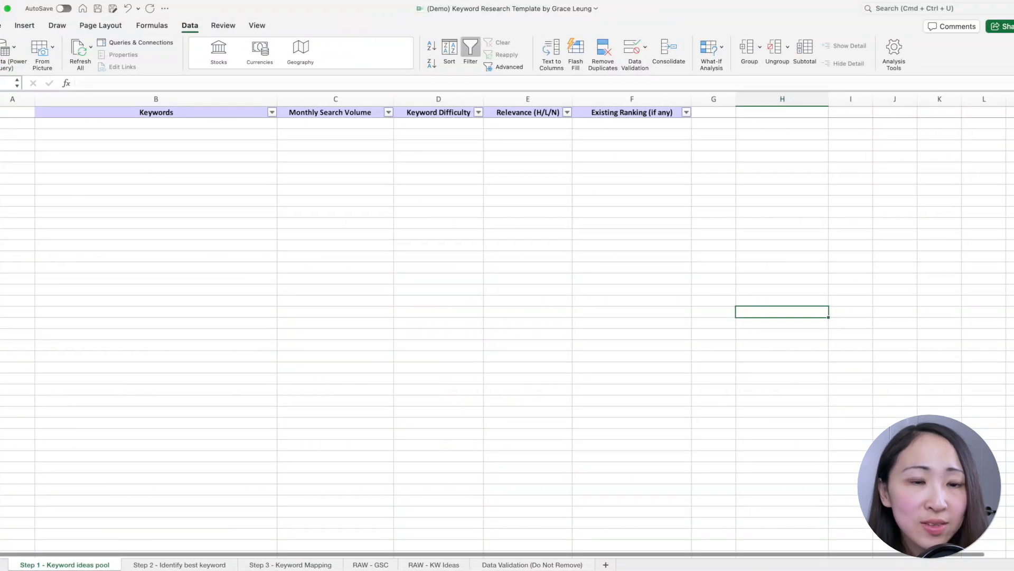
- Copy the full Queries table from the GSC Demo Data workbook into the template's RAW - GSC sheet, starting at cell A1
{"action": "key", "text": "super+grave"}
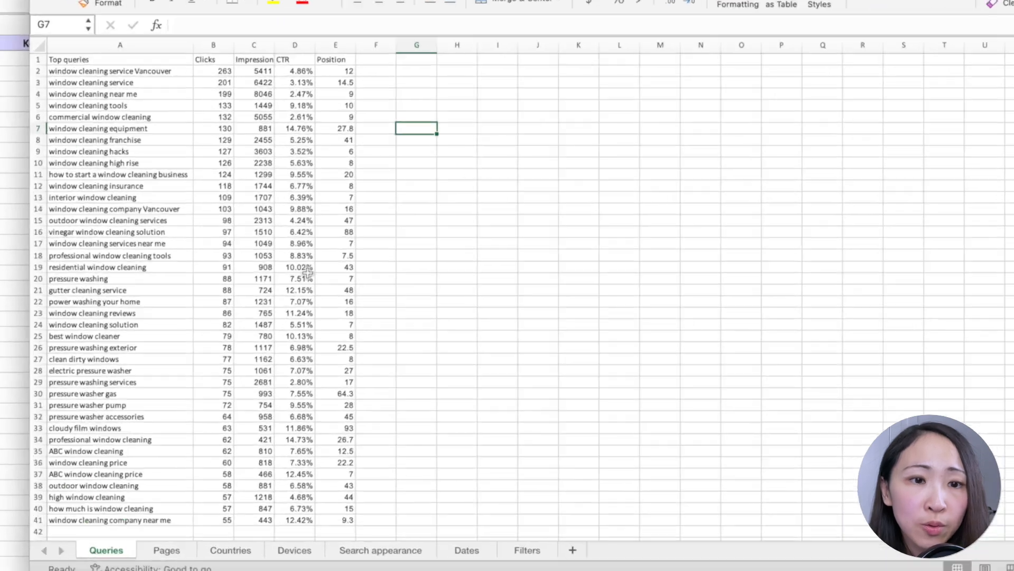
{"action": "left_click", "coordinate": [341, 283]}
{"action": "key", "text": "super+a"}
{"action": "key", "text": "super+c"}
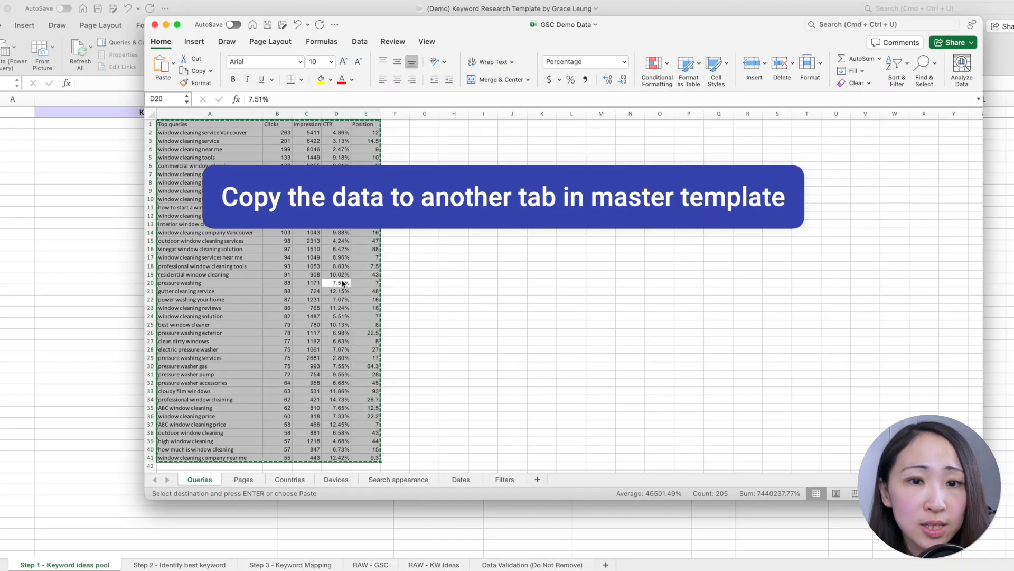
{"action": "left_click", "coordinate": [48, 225]}
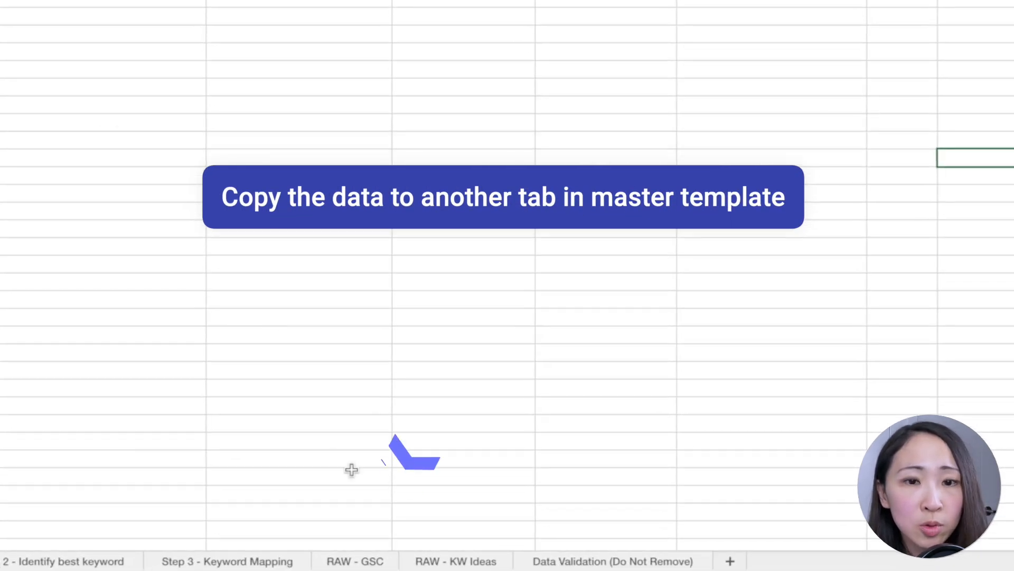
{"action": "left_click", "coordinate": [354, 561]}
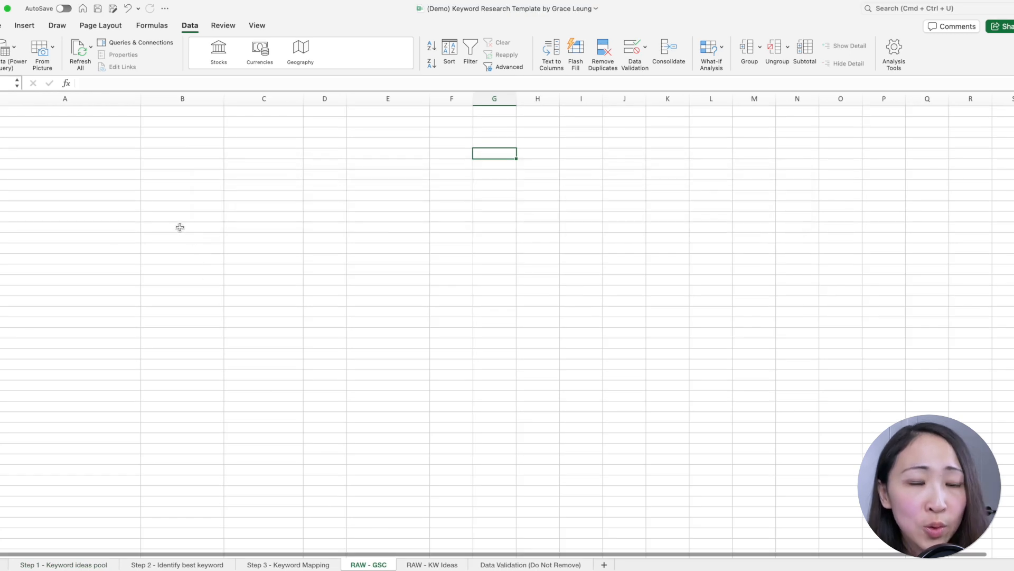
{"action": "left_click", "coordinate": [54, 108]}
{"action": "left_click", "coordinate": [54, 109]}
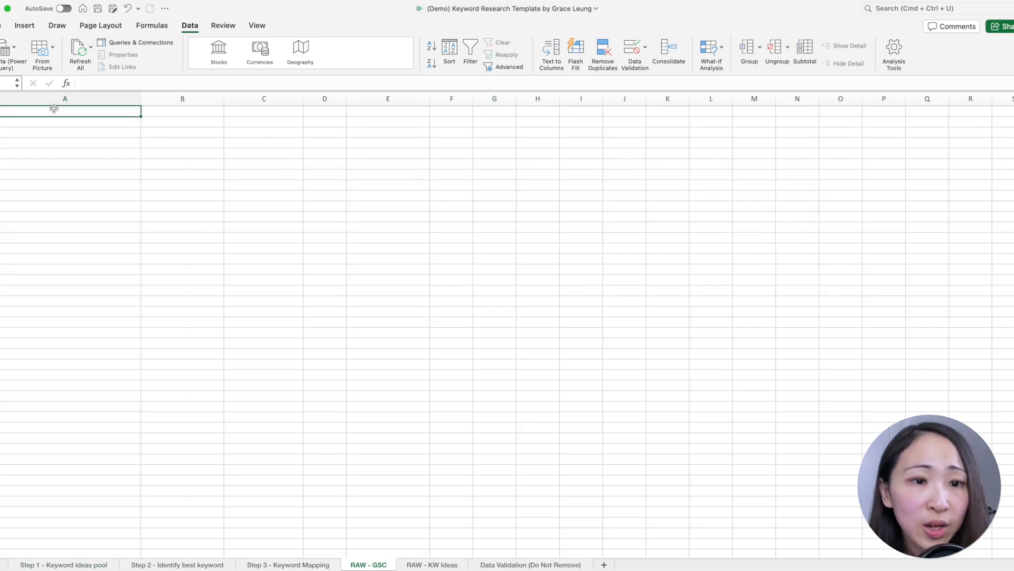
{"action": "key", "text": "super+v"}
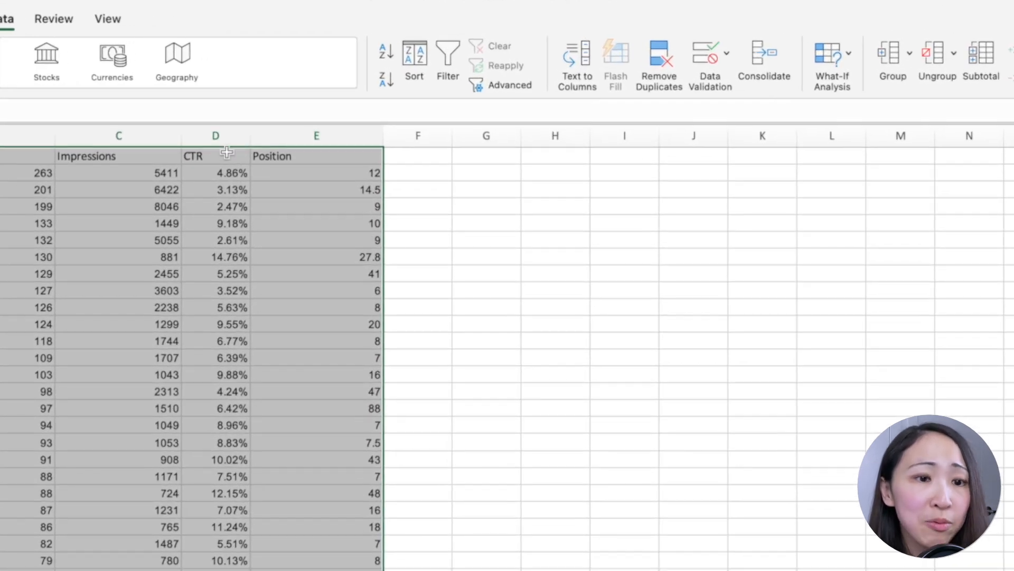
- Add filters to the pasted table and keep only rows whose Position is between 2 and 20
{"action": "left_click", "coordinate": [439, 64]}
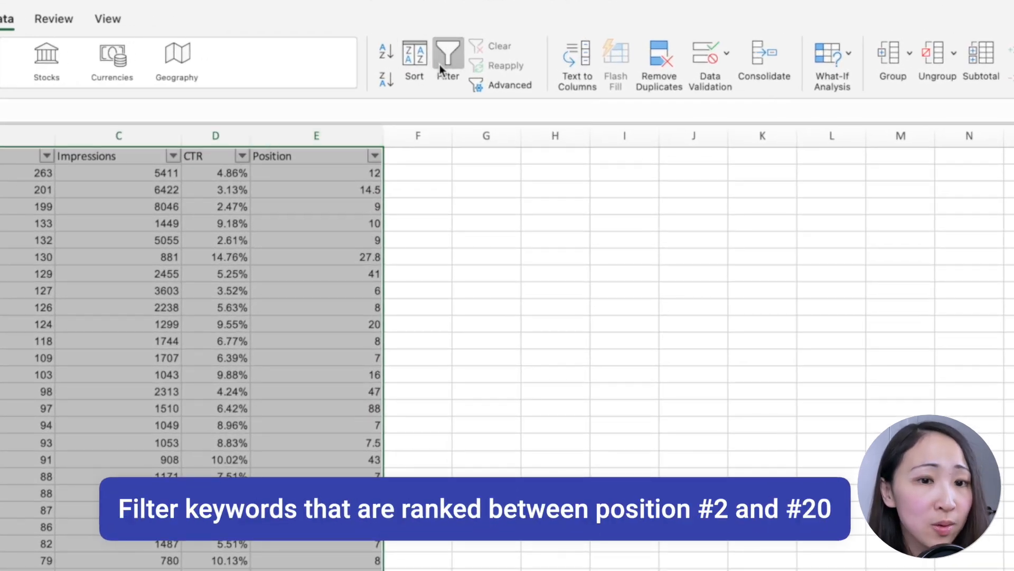
{"action": "left_click", "coordinate": [270, 223]}
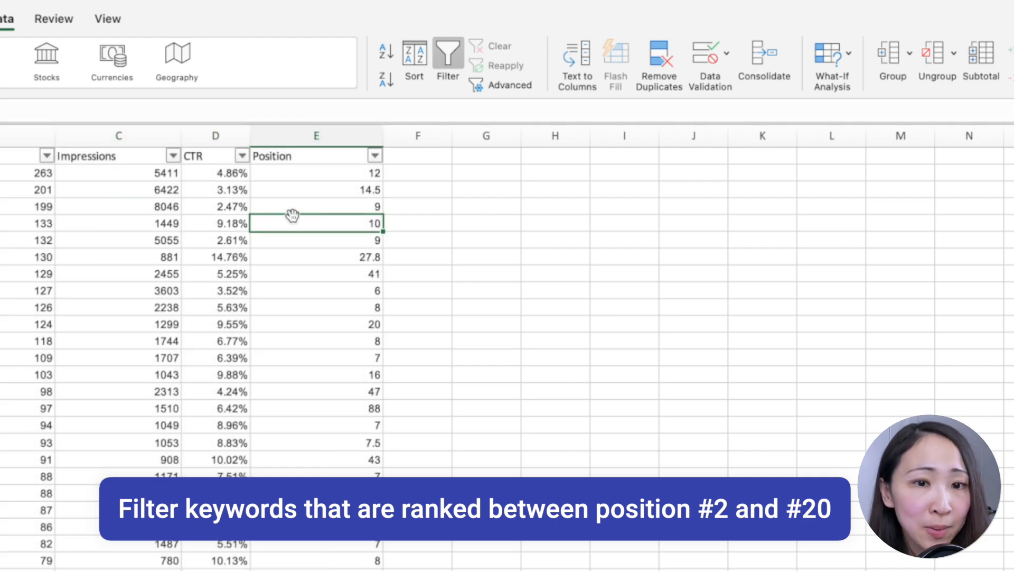
{"action": "left_click", "coordinate": [376, 156]}
{"action": "left_click", "coordinate": [439, 313]}
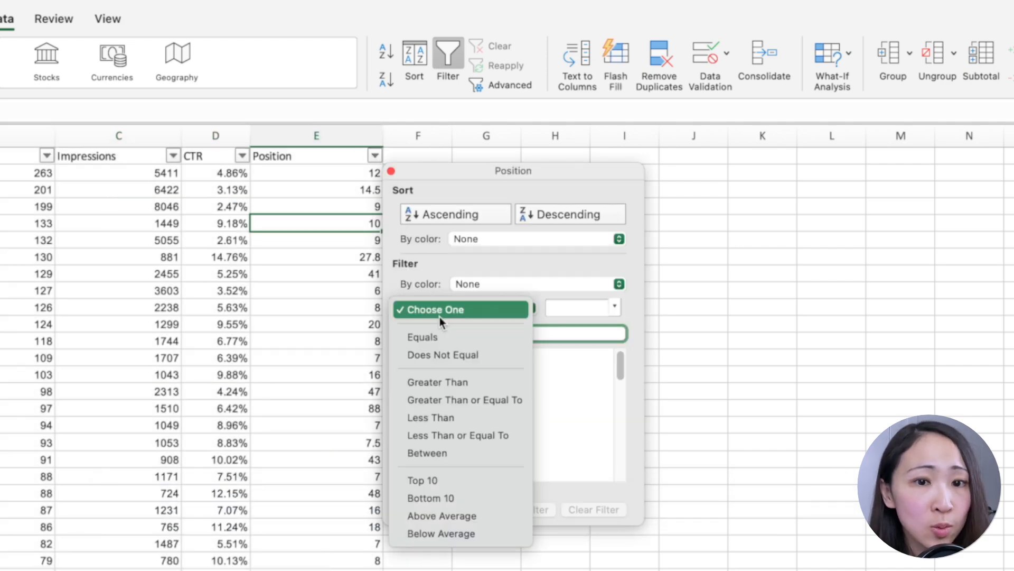
{"action": "left_click", "coordinate": [427, 453]}
{"action": "type", "text": "2"}
{"action": "left_click", "coordinate": [603, 377]}
{"action": "type", "text": "20"}
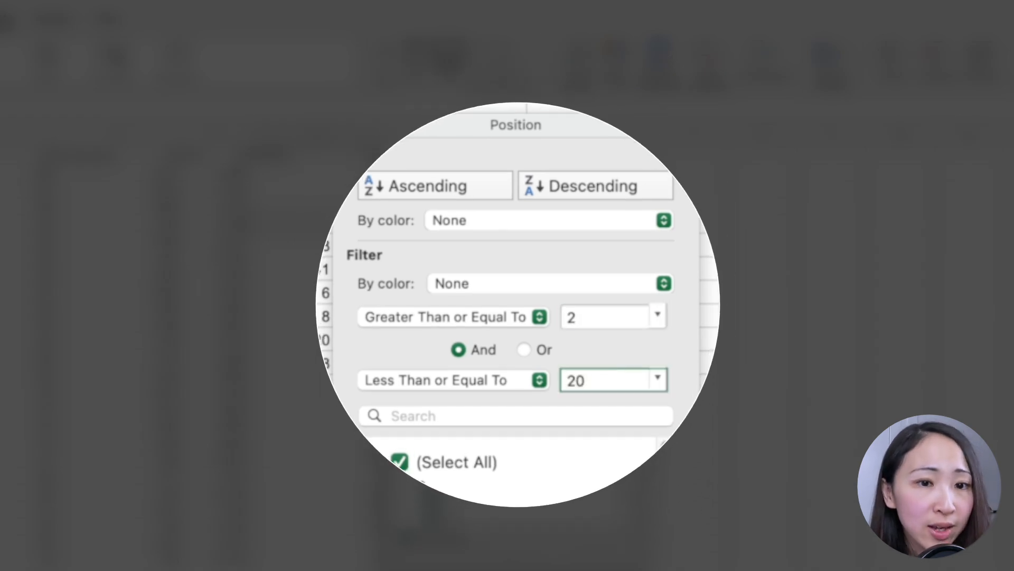
{"action": "key", "text": "Return"}
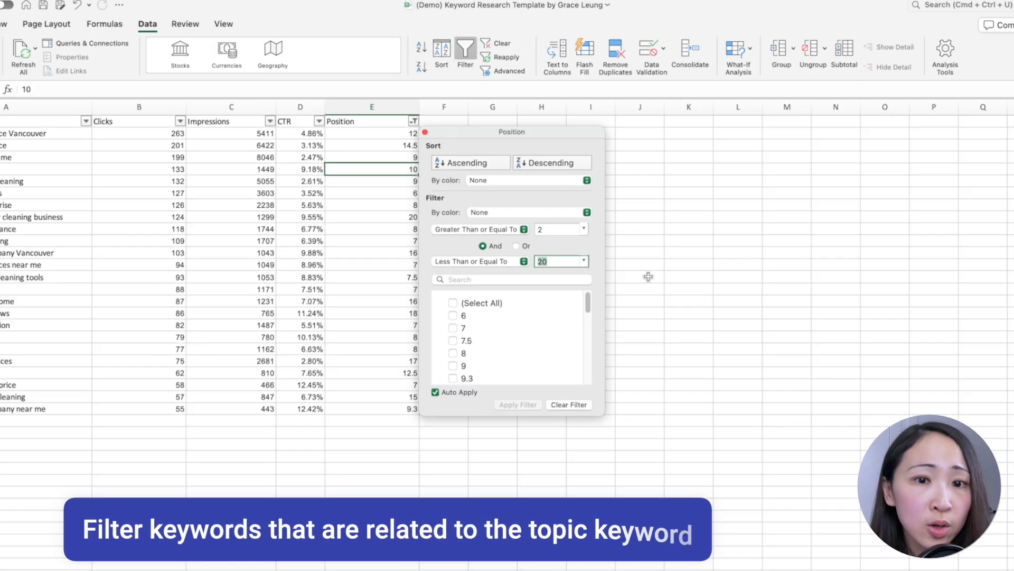
{"action": "left_click", "coordinate": [687, 364]}
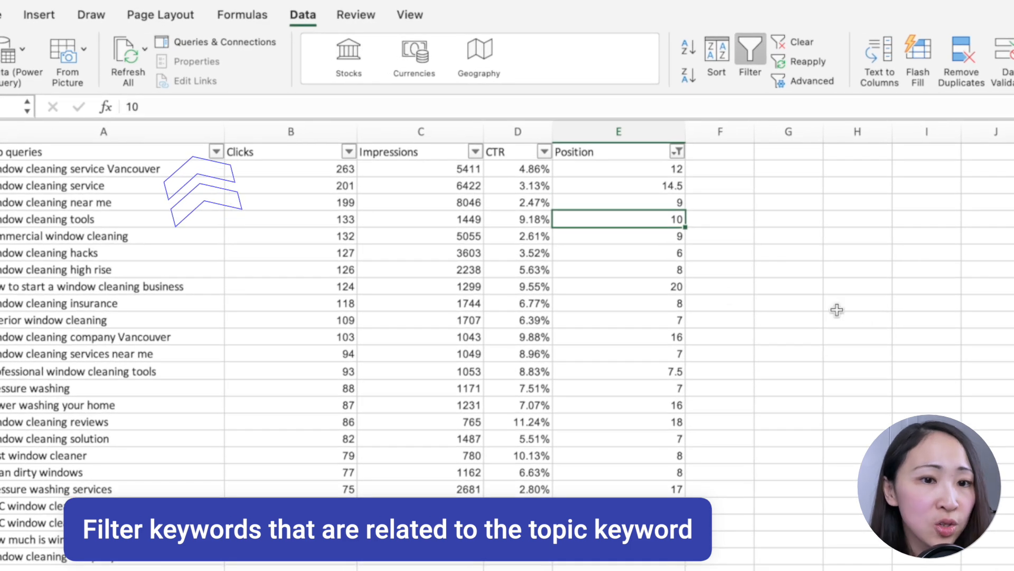
- Filter the Top queries column to entries that contain "window cleaning" but do not contain "ABC window cleaning"
{"action": "left_click", "coordinate": [216, 152]}
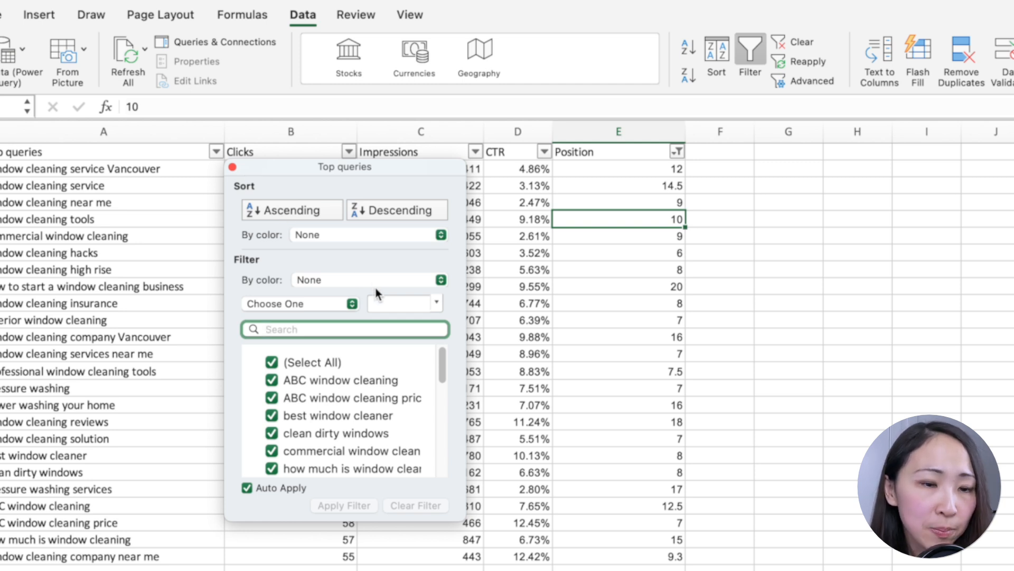
{"action": "left_click", "coordinate": [318, 303]}
{"action": "left_click", "coordinate": [316, 460]}
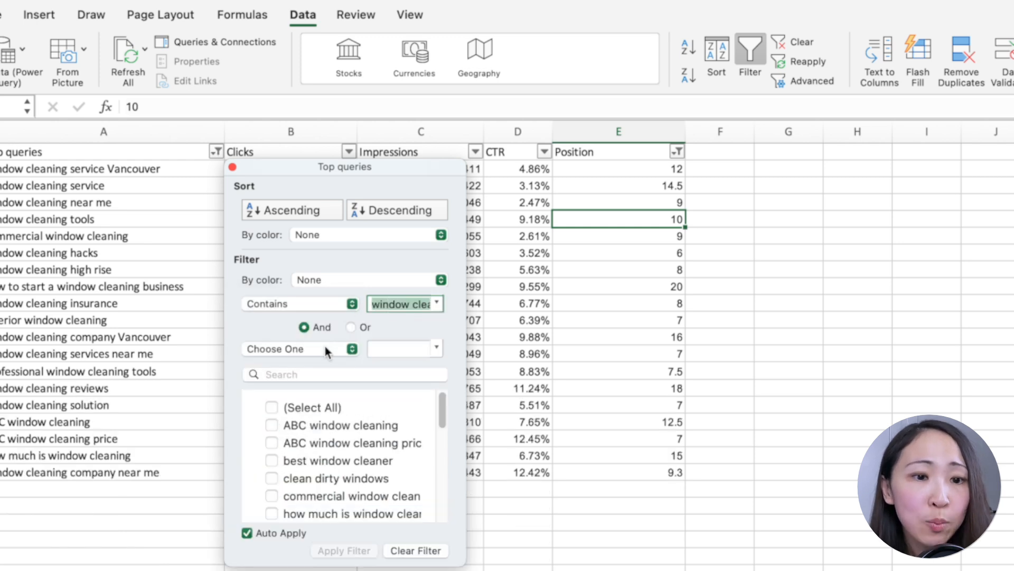
{"action": "left_click", "coordinate": [325, 346]}
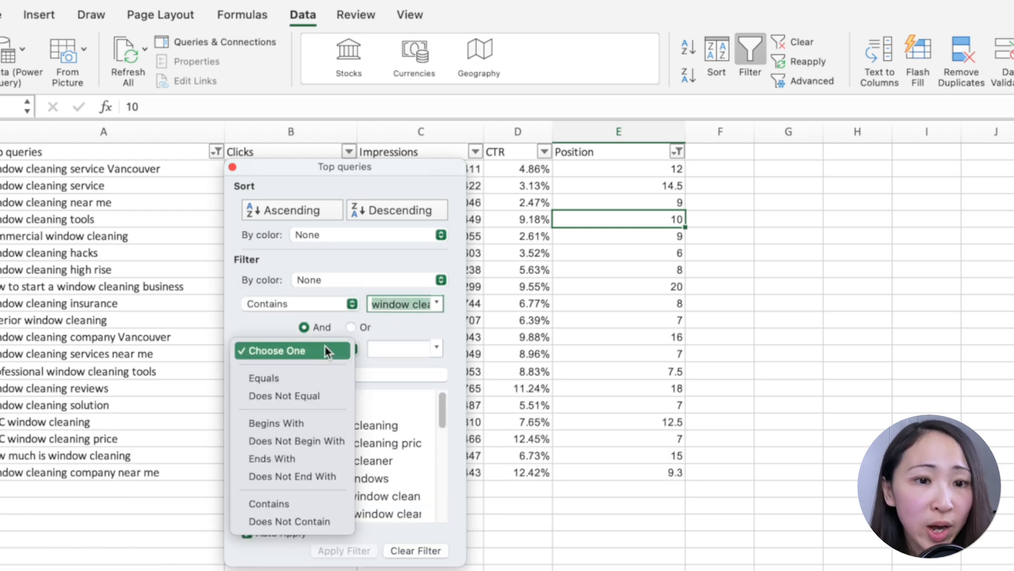
{"action": "left_click", "coordinate": [315, 521]}
{"action": "type", "text": "ABC window clean"}
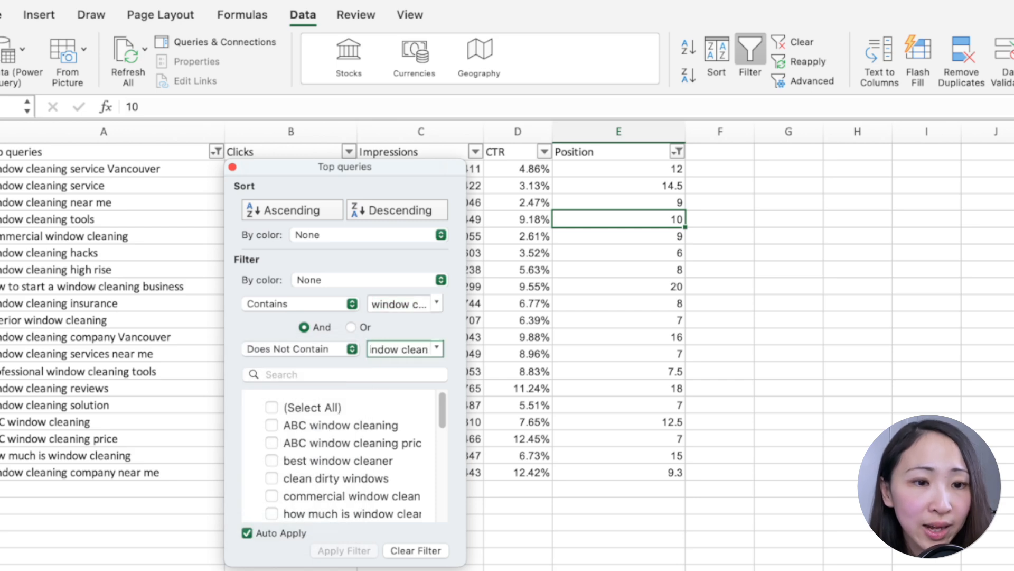
{"action": "type", "text": "ing"}
{"action": "key", "text": "Return"}
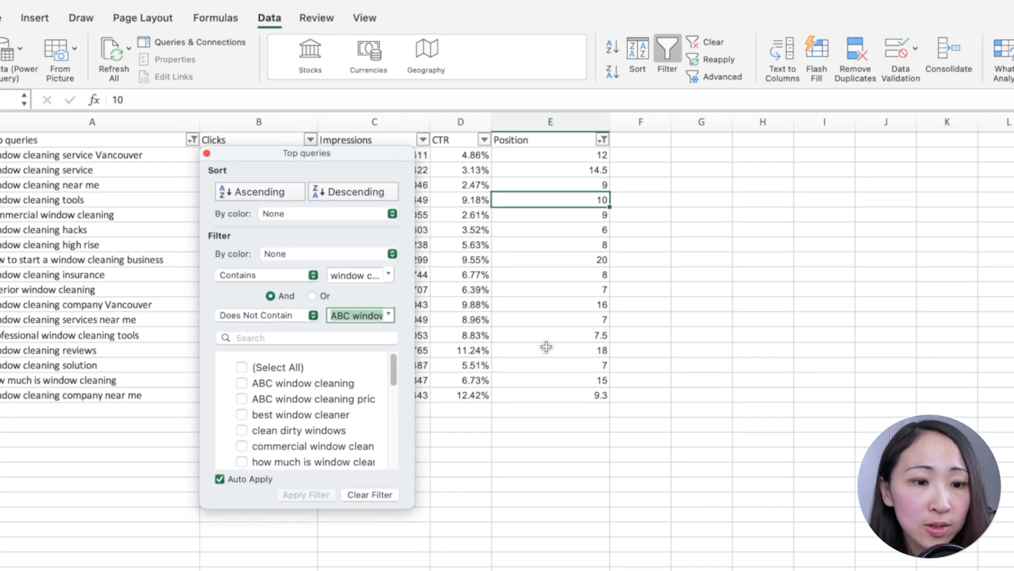
- Copy the filtered Top queries entries and paste them as values into the Keywords column of the Step 1 - Keyword ideas pool sheet
{"action": "left_click", "coordinate": [546, 347]}
{"action": "left_click_drag", "start_coordinate": [124, 122], "coordinate": [128, 285]}
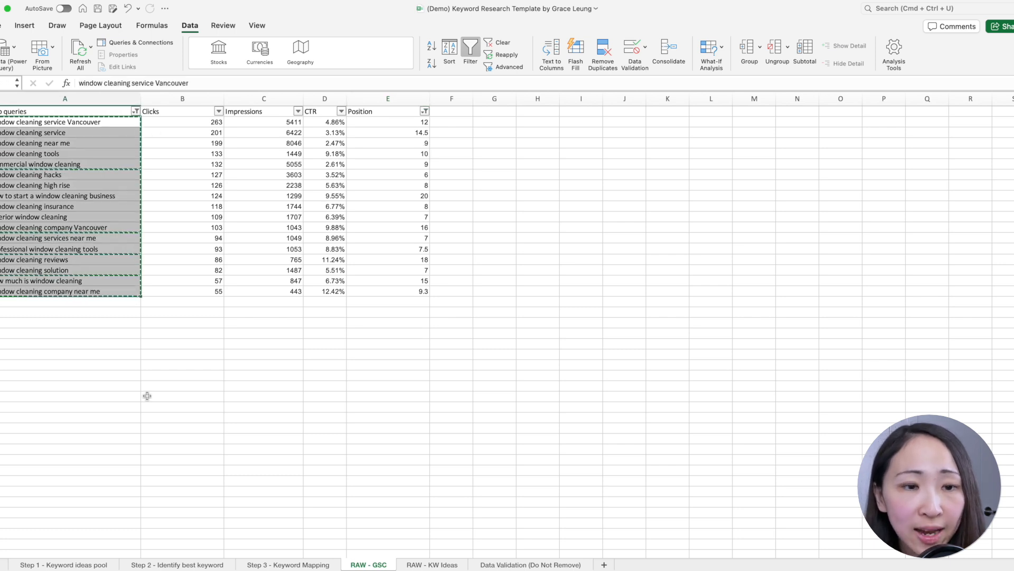
{"action": "left_click", "coordinate": [103, 563]}
{"action": "left_click", "coordinate": [170, 122]}
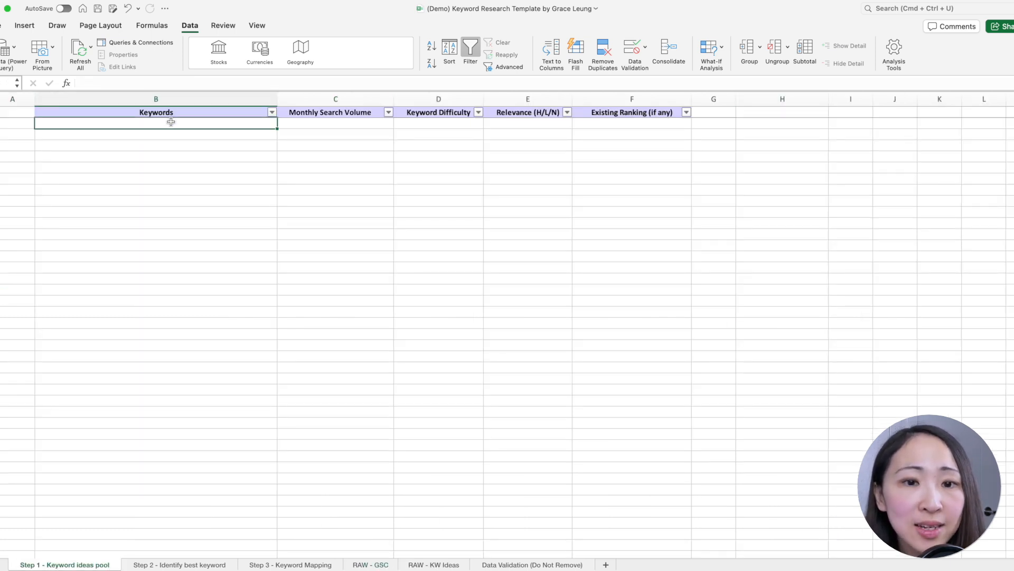
{"action": "right_click", "coordinate": [171, 122]}
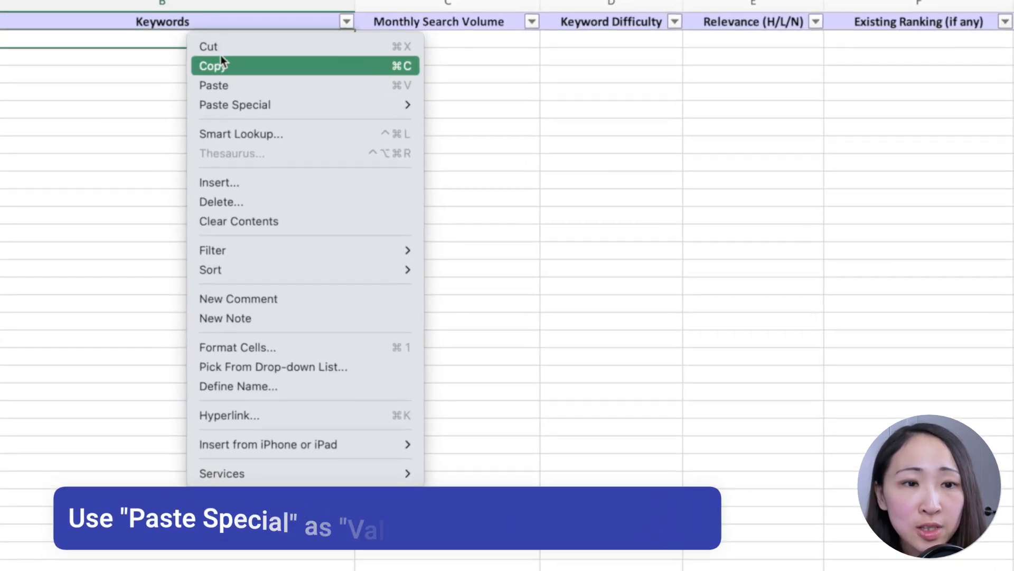
{"action": "mouse_move", "coordinate": [212, 165]}
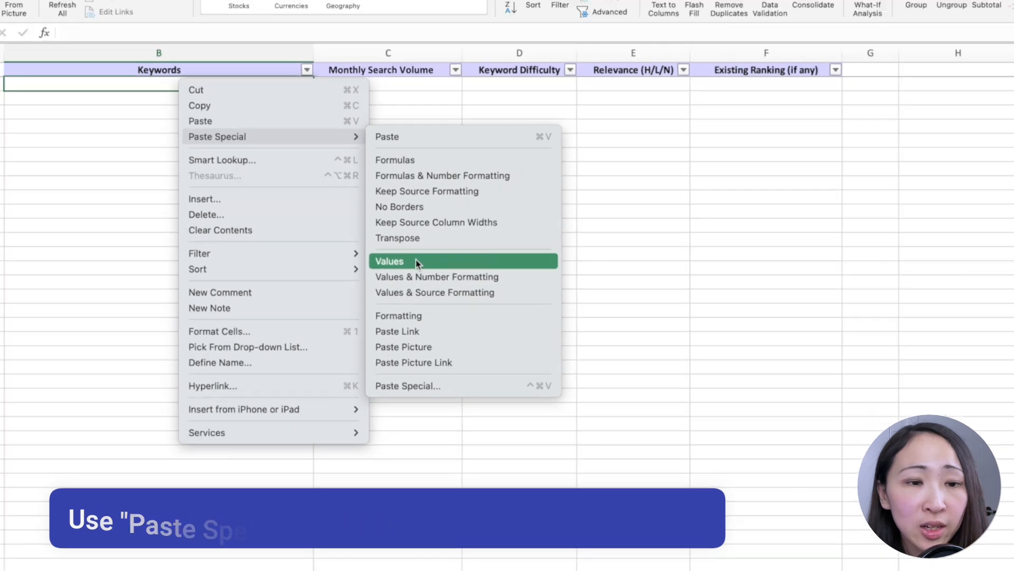
{"action": "left_click", "coordinate": [484, 260]}
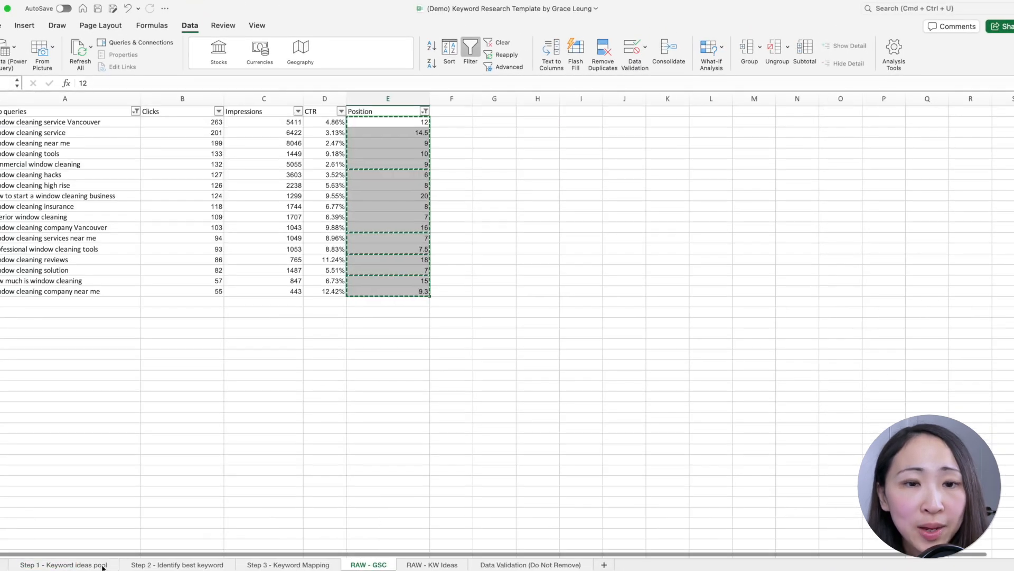
- Paste the copied Position figures as values into the Existing Ranking (if any) column beside the listed keywords
{"action": "left_click", "coordinate": [102, 565]}
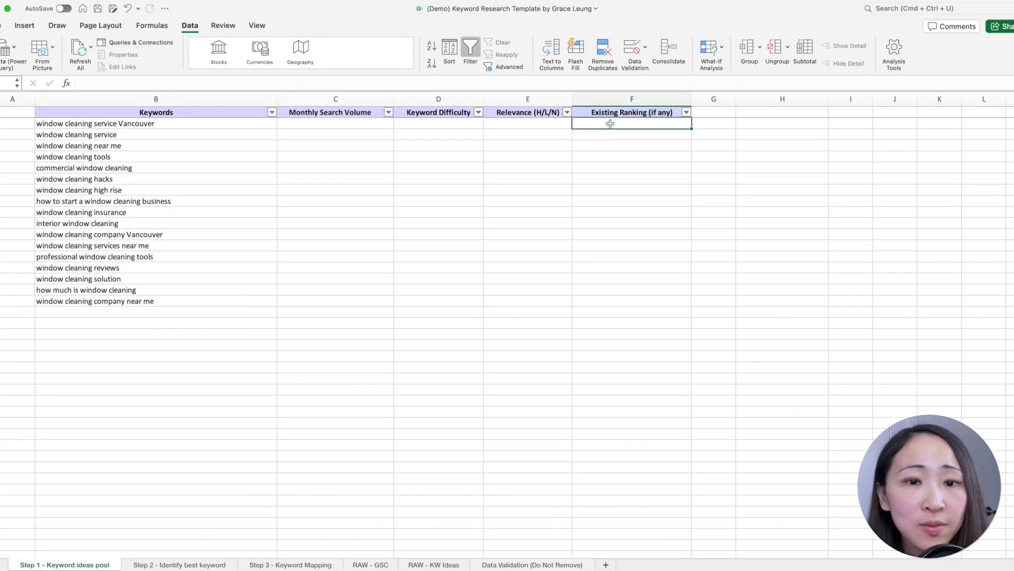
{"action": "right_click", "coordinate": [610, 124]}
{"action": "mouse_move", "coordinate": [650, 167]}
{"action": "left_click", "coordinate": [792, 261]}
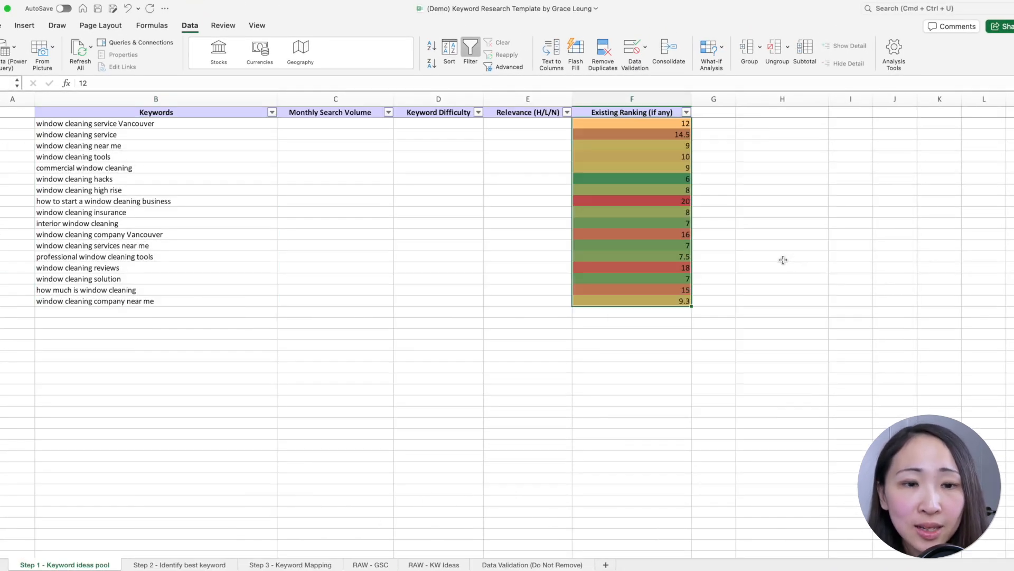
- Switch to the Ahrefs Free Keyword Generator and find Google keywords for "window cleaning service" in Canada
{"action": "left_click", "coordinate": [340, 135]}
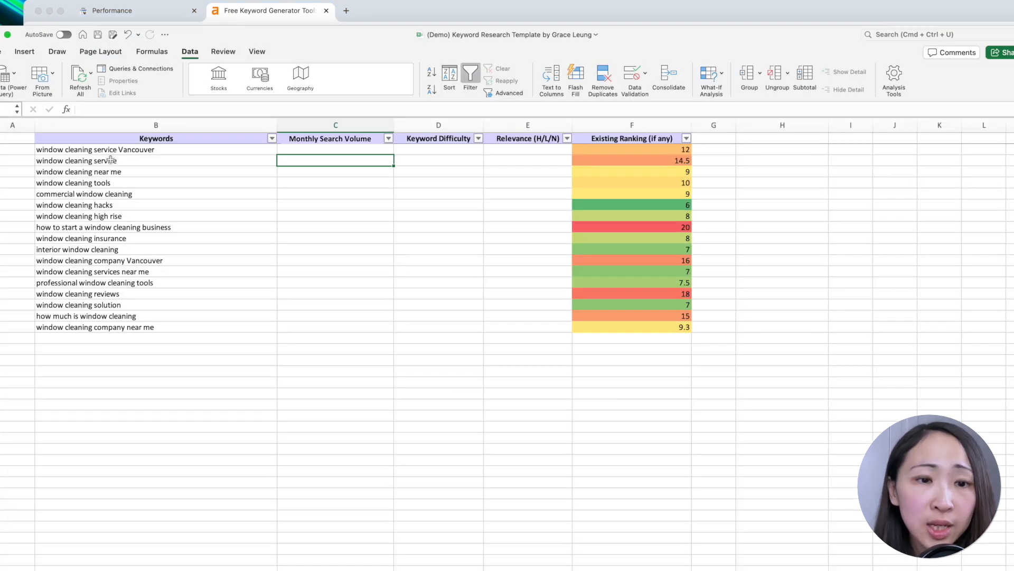
{"action": "left_click", "coordinate": [154, 159]}
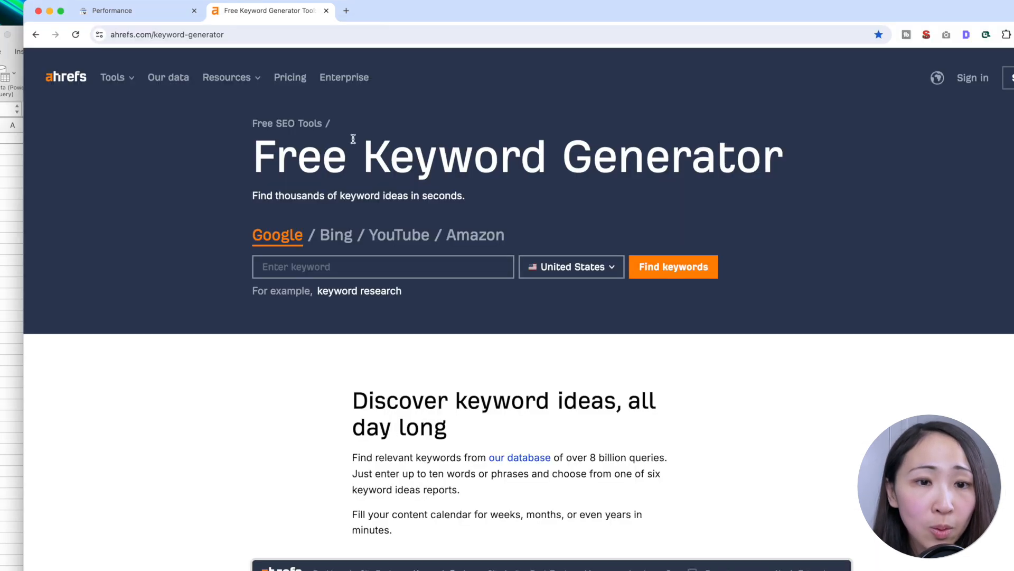
{"action": "left_click", "coordinate": [317, 267]}
{"action": "type", "text": "window cleaning service"}
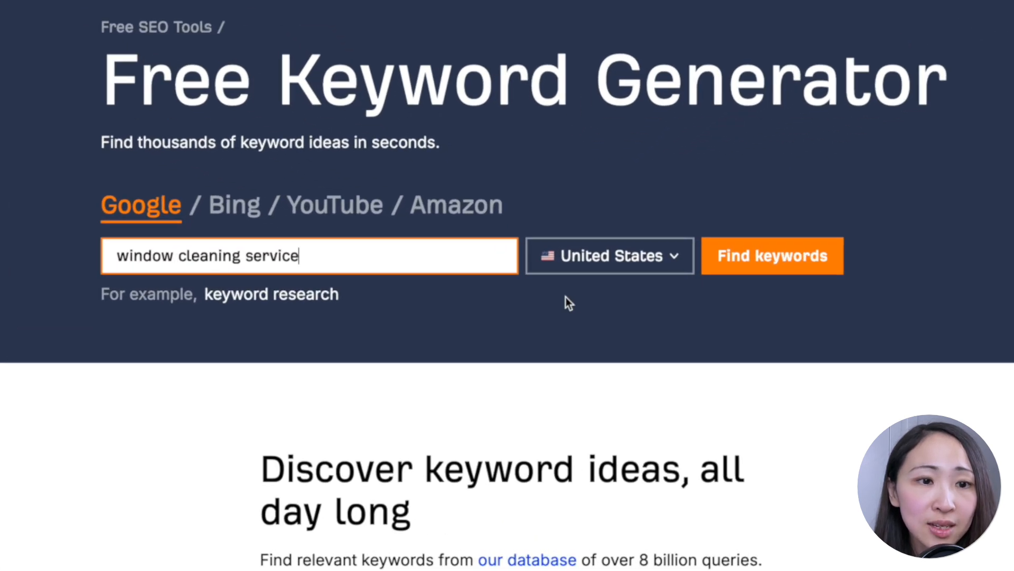
{"action": "left_click", "coordinate": [582, 260]}
{"action": "type", "text": "cana"}
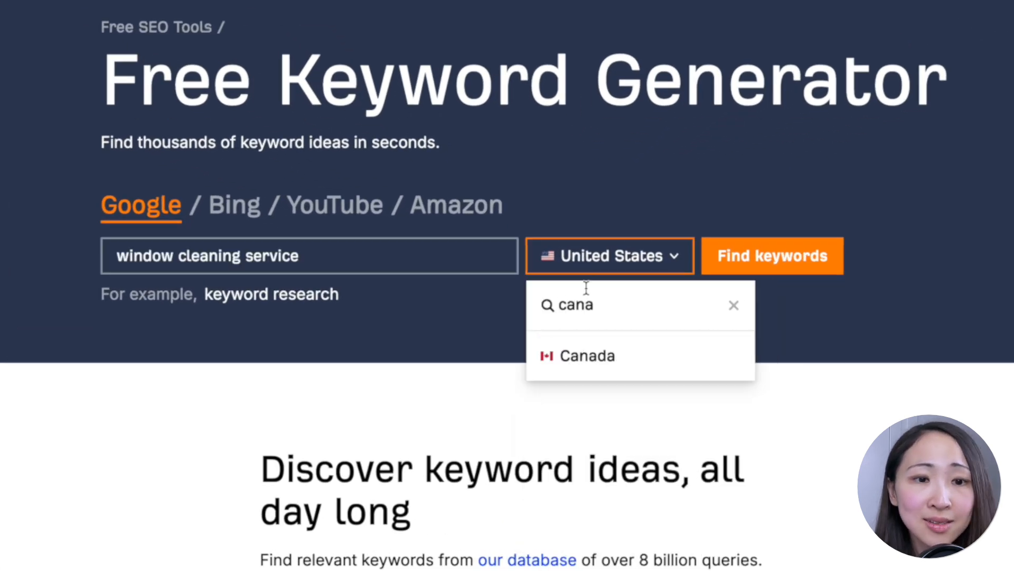
{"action": "left_click", "coordinate": [584, 356]}
{"action": "left_click", "coordinate": [772, 255]}
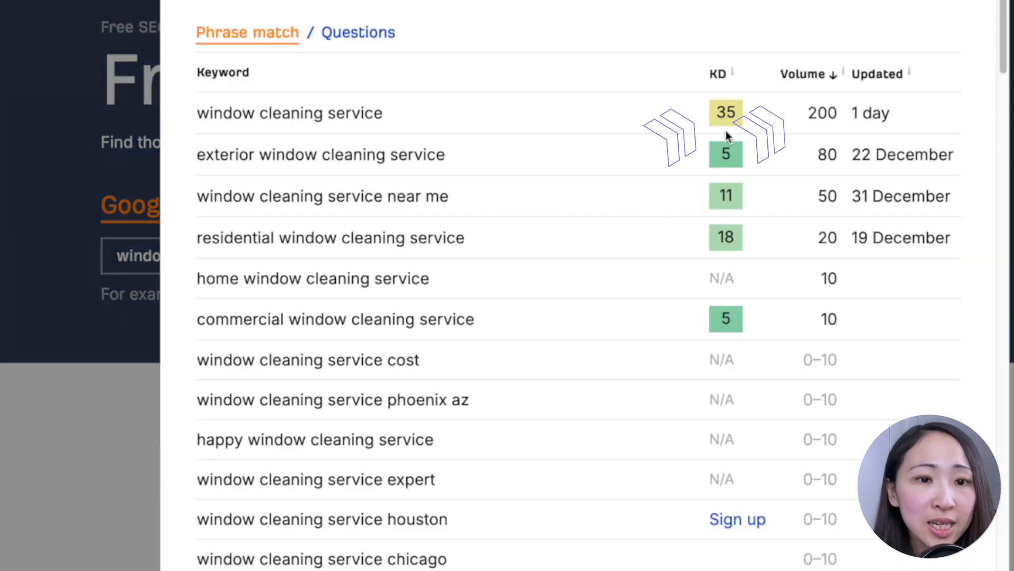
- Fill each keyword's Monthly Search Volume and Keyword Difficulty, entering 200 and 35 for "window cleaning service", and select the Relevance (H/L/N) cells
{"action": "left_click_drag", "start_coordinate": [820, 111], "coordinate": [838, 112]}
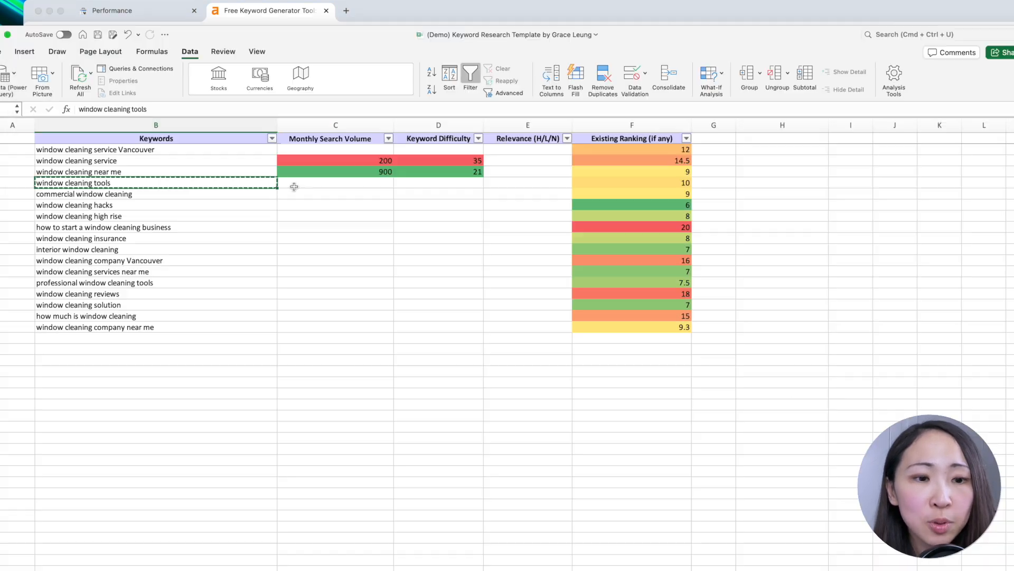
{"action": "left_click", "coordinate": [134, 194]}
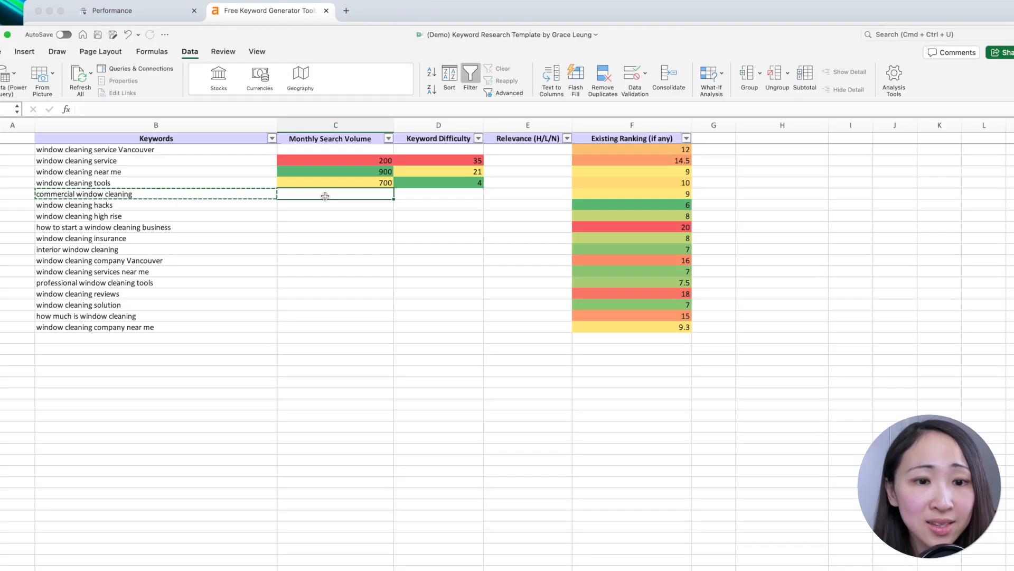
{"action": "left_click", "coordinate": [227, 204]}
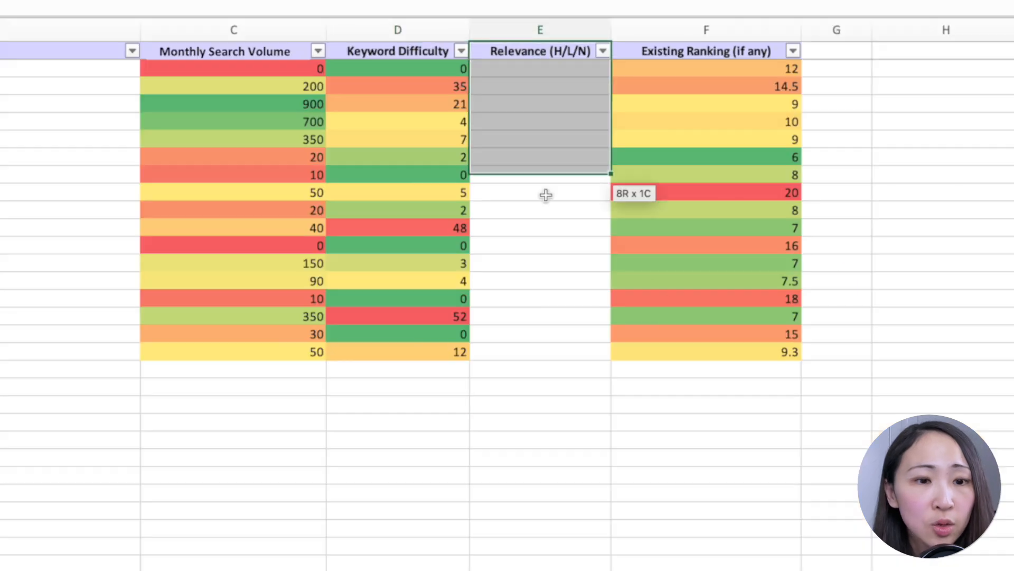
{"action": "left_click_drag", "start_coordinate": [546, 195], "coordinate": [544, 354]}
{"action": "left_click", "coordinate": [544, 351]}
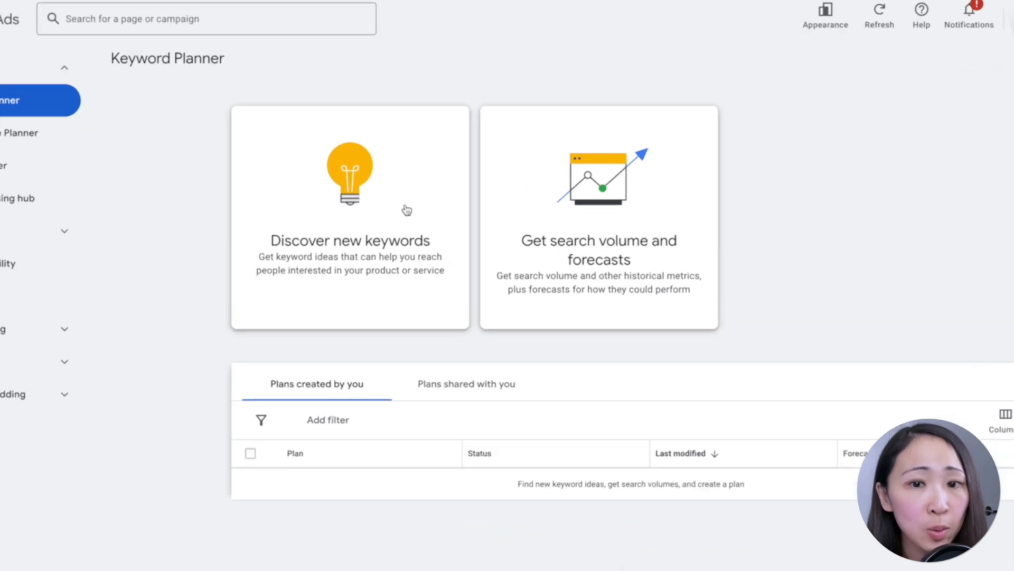
- In Google Ads Keyword Planner, discover new keywords for "window cleaning service" with English and Canada as language and location
{"action": "left_click", "coordinate": [429, 228]}
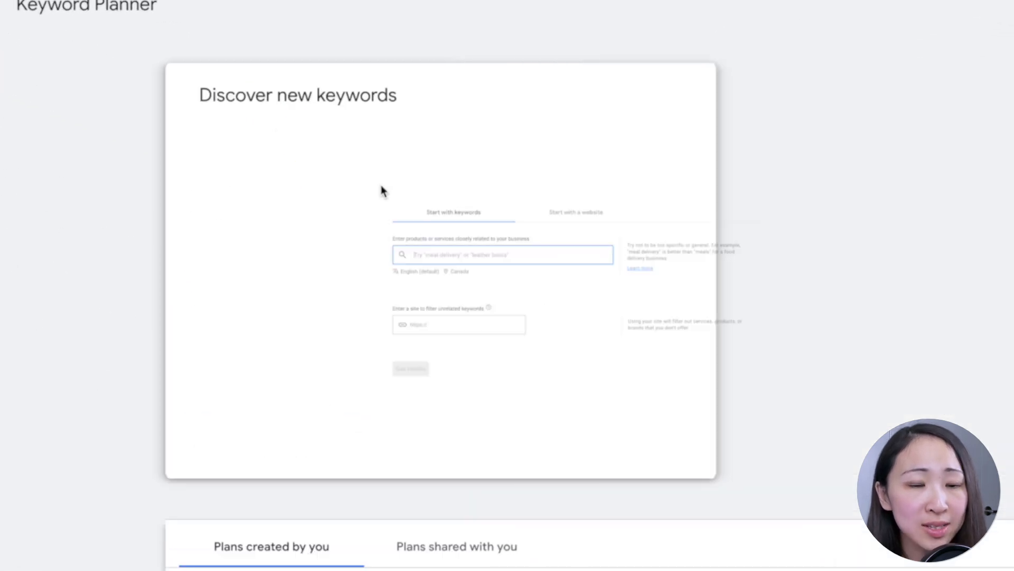
{"action": "type", "text": "window cleaning service"}
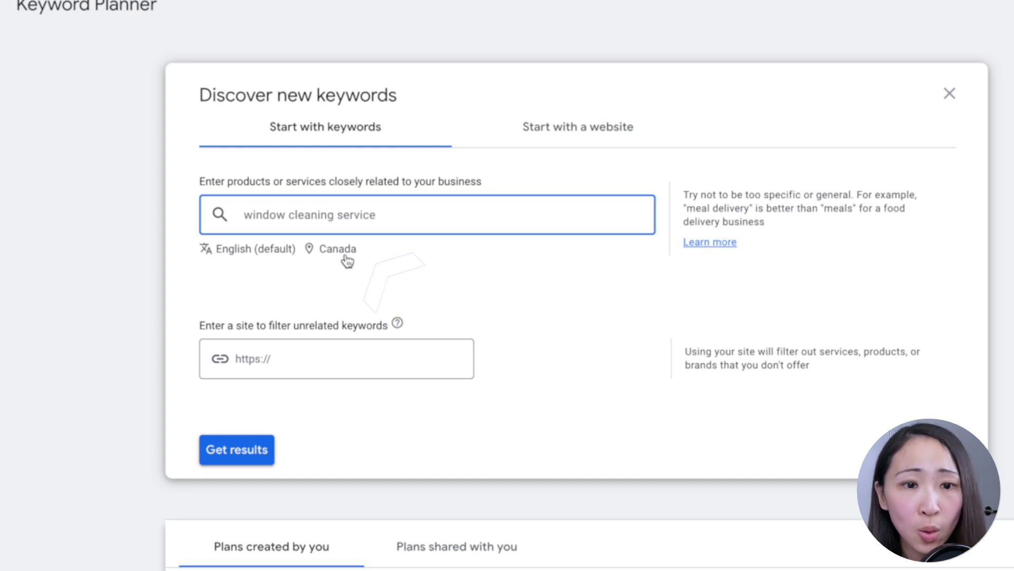
{"action": "left_click", "coordinate": [260, 450]}
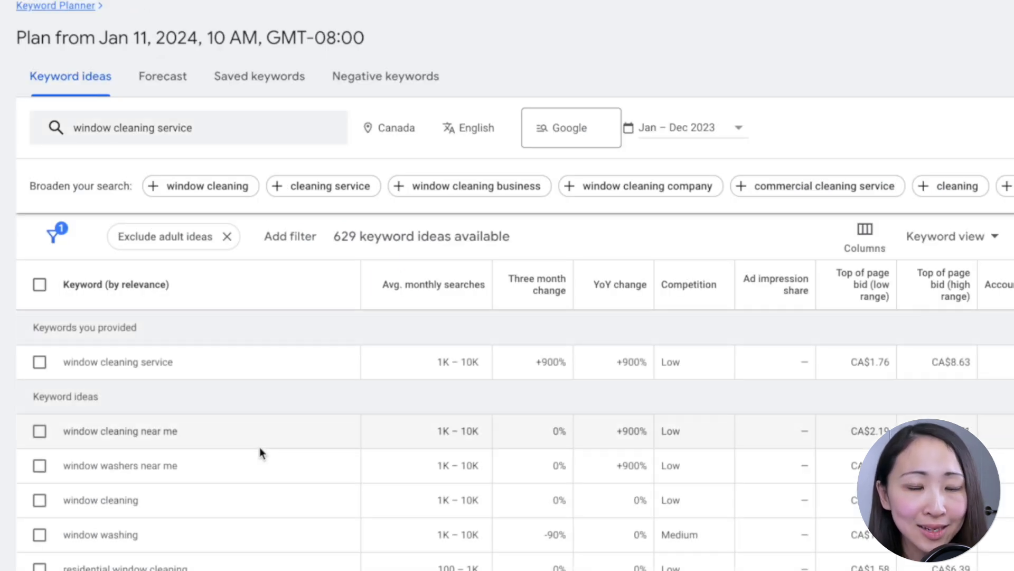
- Review the suggested keyword ideas and download them as a .csv file
{"action": "scroll", "coordinate": [435, 525], "scroll_direction": "down", "scroll_amount": 10}
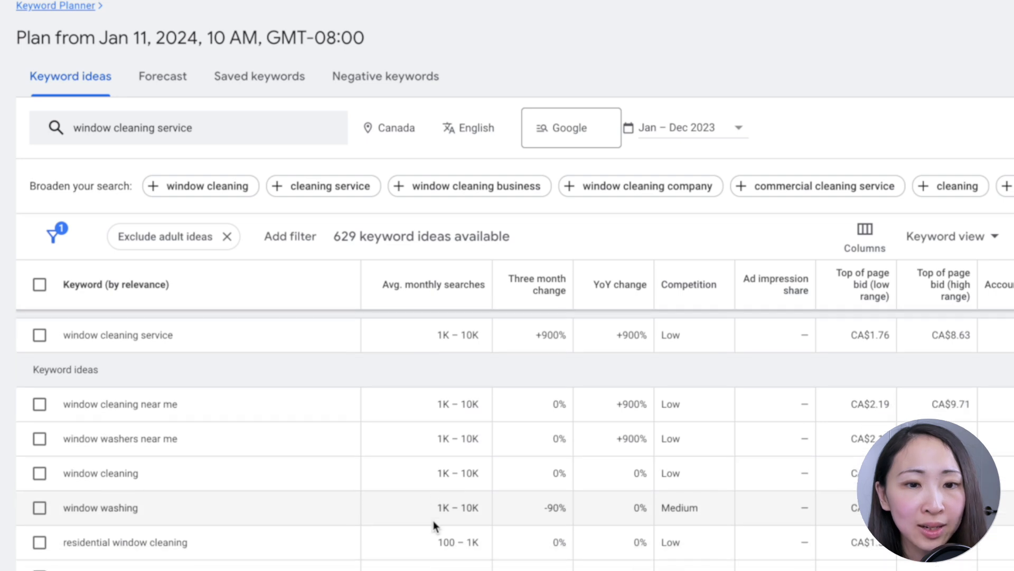
{"action": "scroll", "coordinate": [442, 528], "scroll_direction": "down", "scroll_amount": 7}
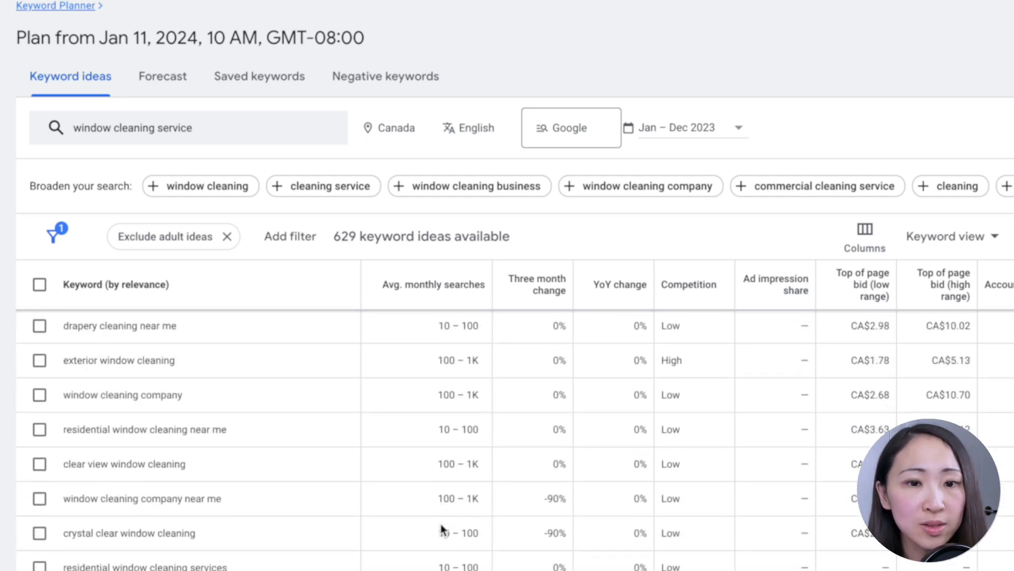
{"action": "scroll", "coordinate": [442, 529], "scroll_direction": "down", "scroll_amount": 2}
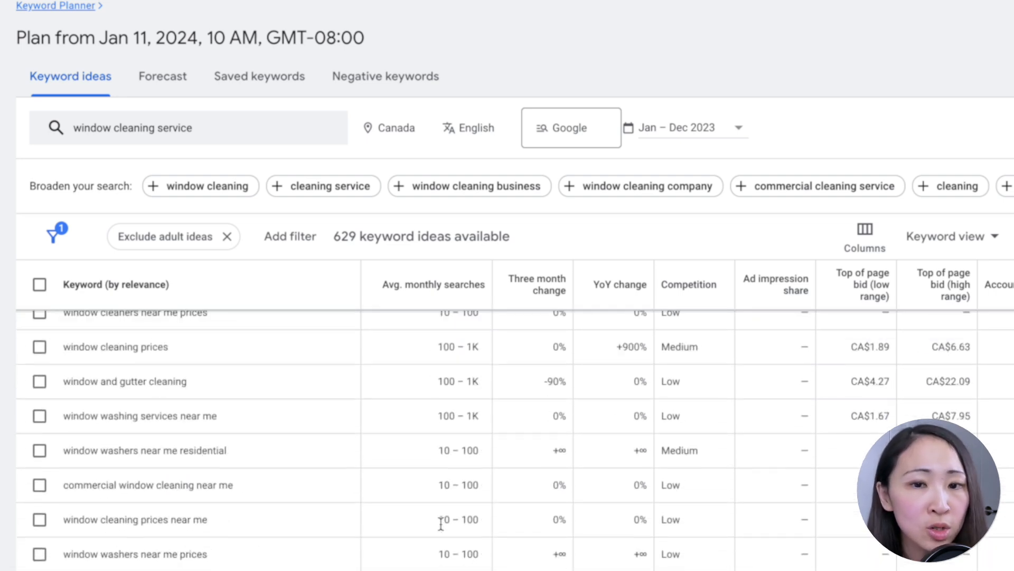
{"action": "scroll", "coordinate": [441, 523], "scroll_direction": "down", "scroll_amount": 3}
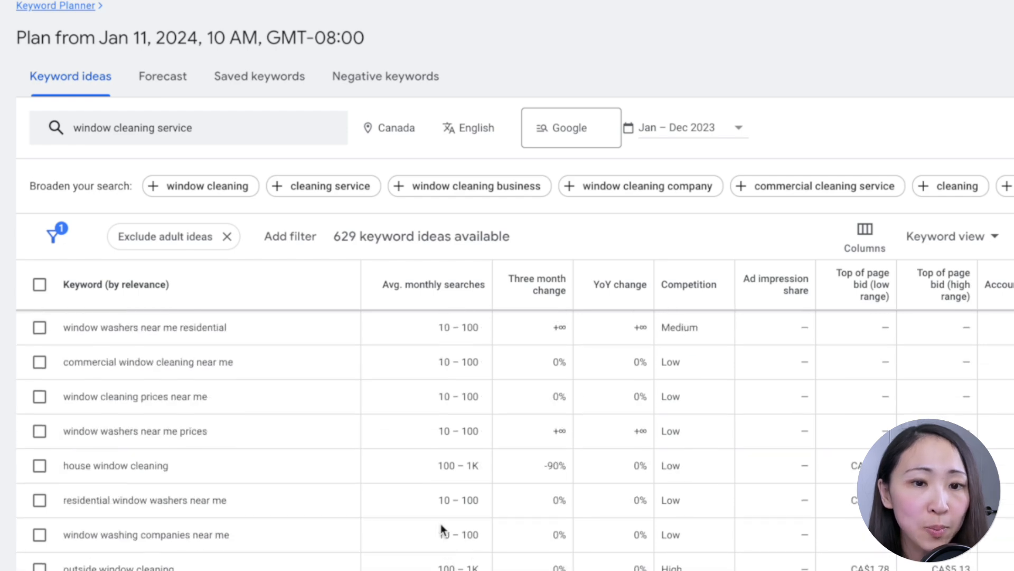
{"action": "scroll", "coordinate": [442, 516], "scroll_direction": "down", "scroll_amount": 1}
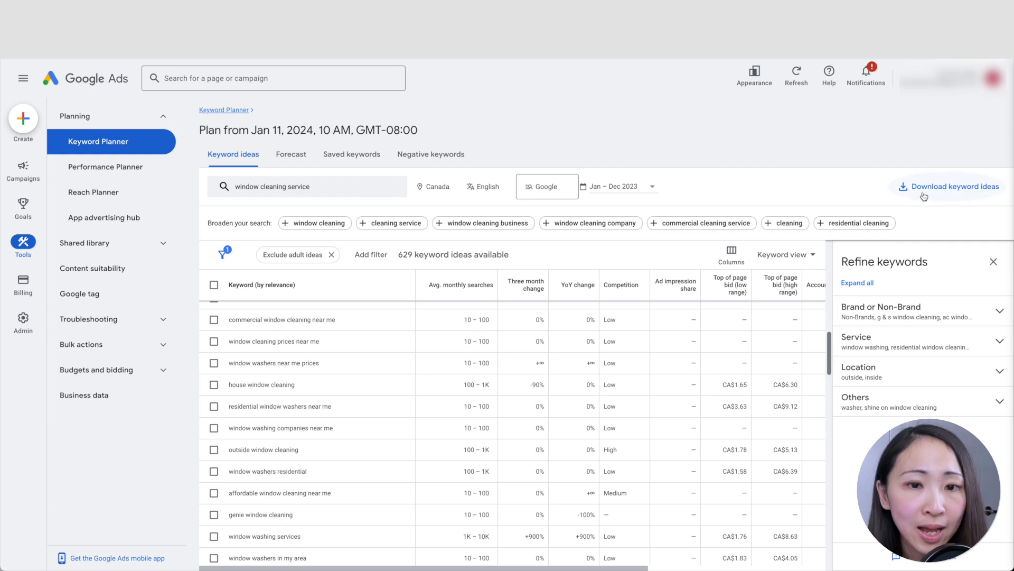
{"action": "left_click", "coordinate": [923, 196]}
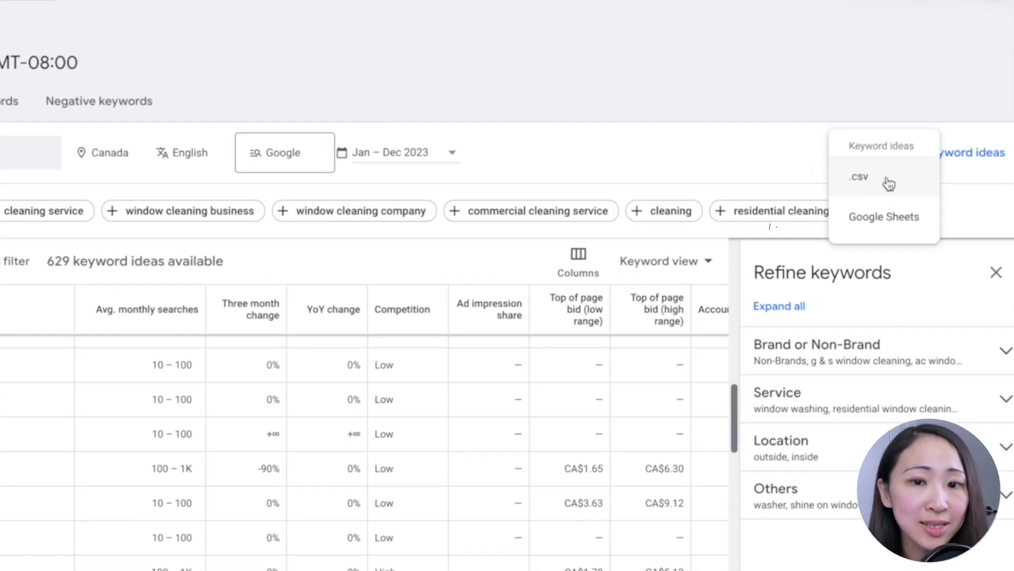
{"action": "left_click", "coordinate": [889, 183]}
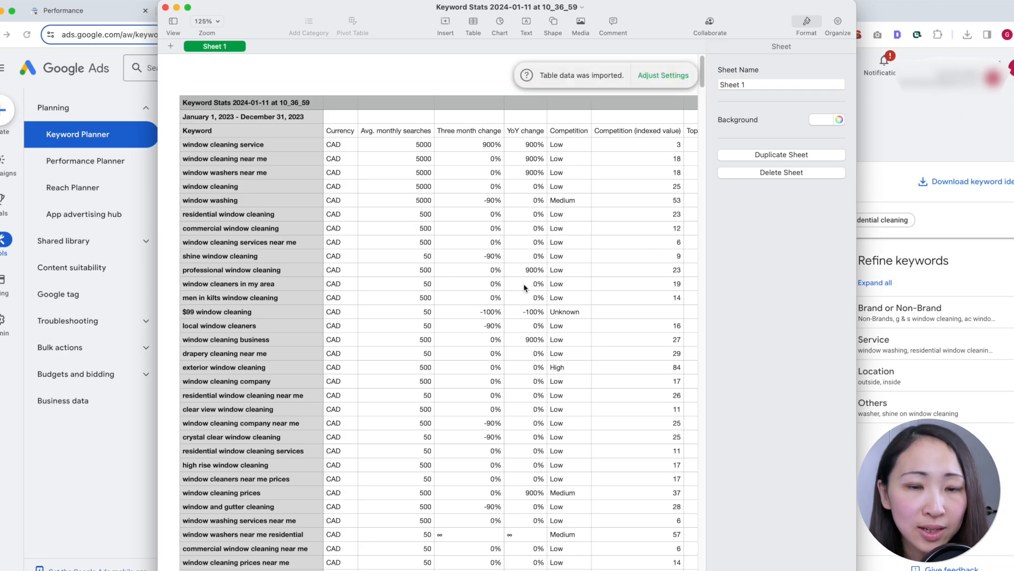
- Copy the full Keyword Stats table from the downloaded file into the template's RAW - KW Ideas sheet, starting at cell A1
{"action": "left_click", "coordinate": [479, 269]}
{"action": "right_click", "coordinate": [480, 268]}
{"action": "left_click", "coordinate": [507, 469]}
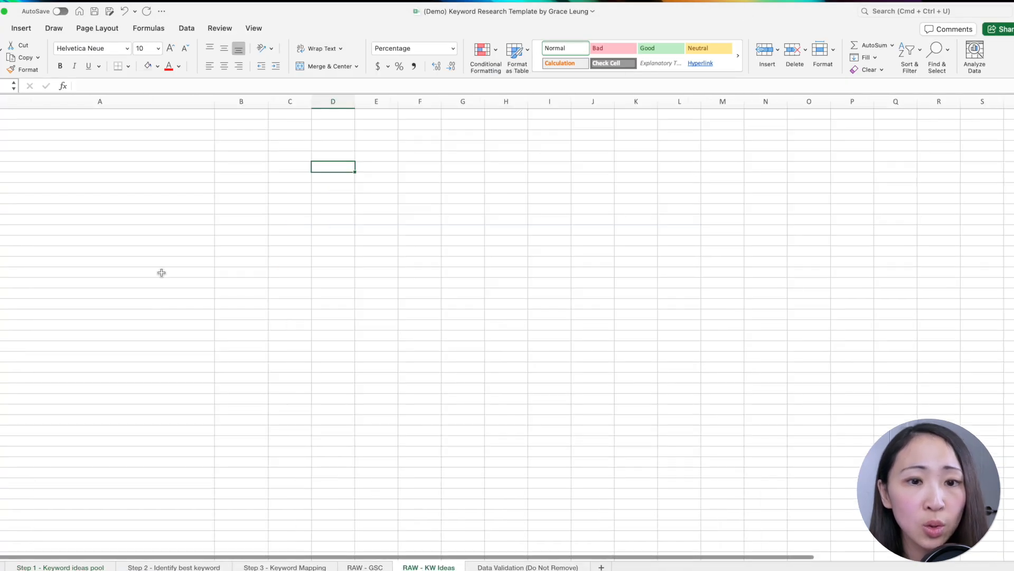
{"action": "right_click", "coordinate": [107, 112]}
{"action": "left_click", "coordinate": [232, 141]}
{"action": "left_click", "coordinate": [245, 154]}
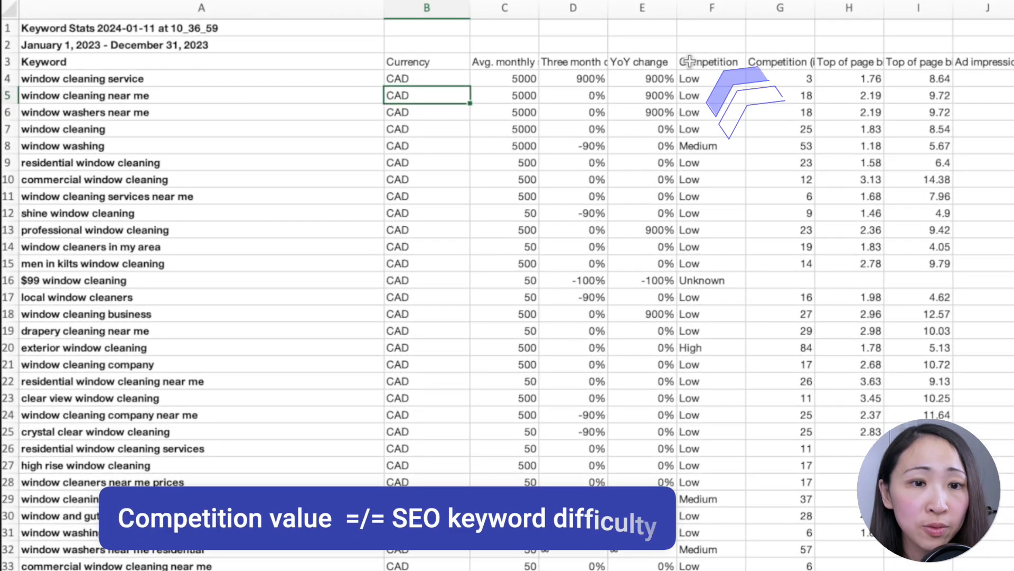
- Highlight "residential window cleaning" and "commercial window cleaning" with a yellow fill in the Keyword column
{"action": "left_click", "coordinate": [647, 74]}
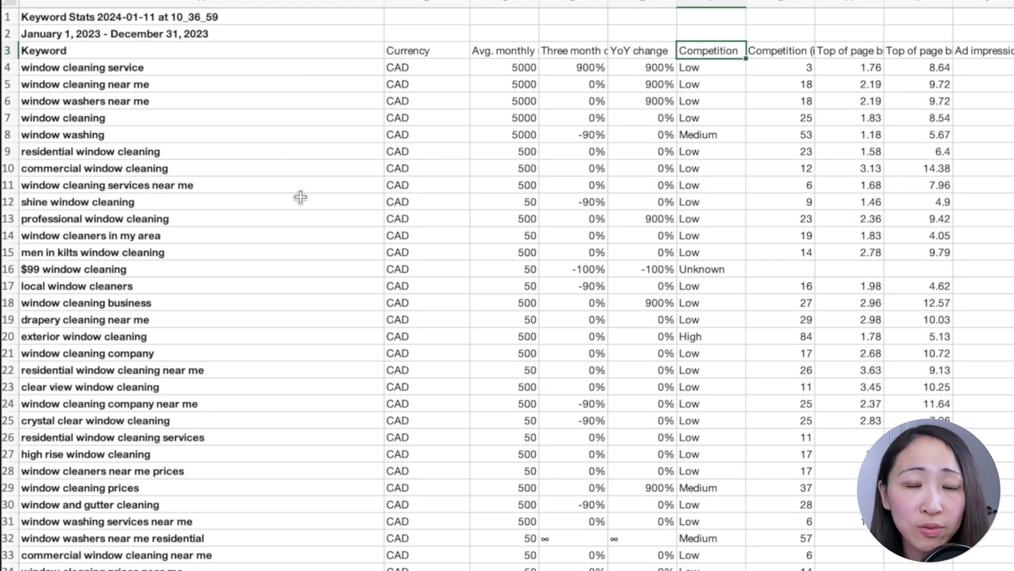
{"action": "scroll", "coordinate": [301, 197], "scroll_direction": "down", "scroll_amount": 4}
{"action": "scroll", "coordinate": [299, 244], "scroll_direction": "up", "scroll_amount": 2}
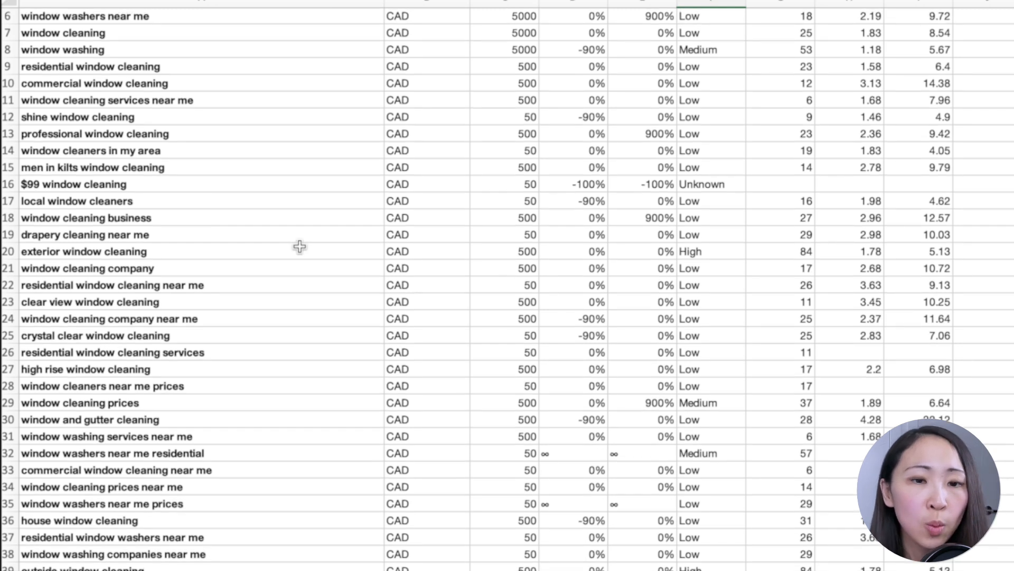
{"action": "scroll", "coordinate": [300, 246], "scroll_direction": "up", "scroll_amount": 1}
{"action": "scroll", "coordinate": [297, 245], "scroll_direction": "up", "scroll_amount": 3}
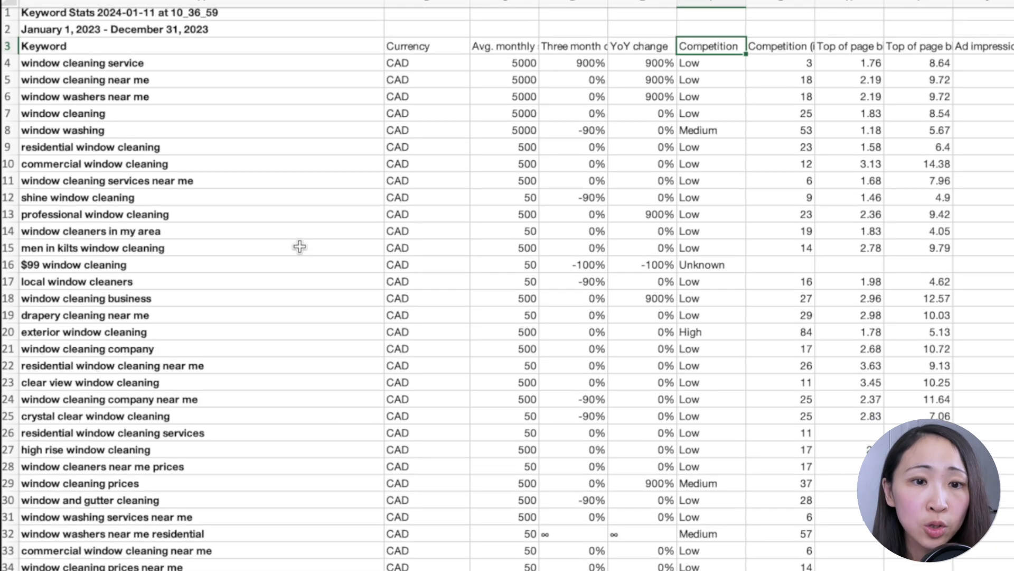
{"action": "left_click", "coordinate": [229, 145]}
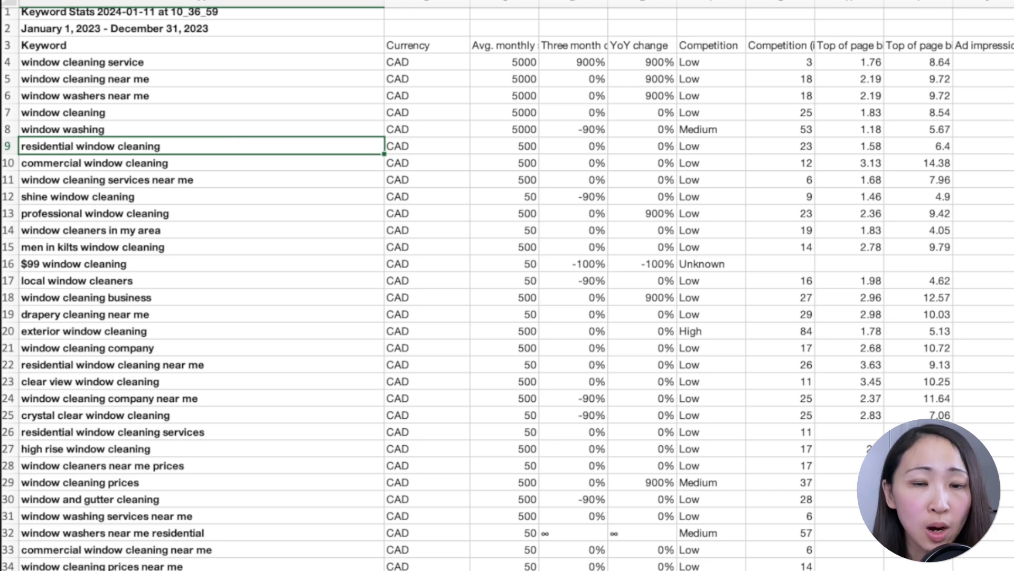
{"action": "left_click", "coordinate": [288, 0]}
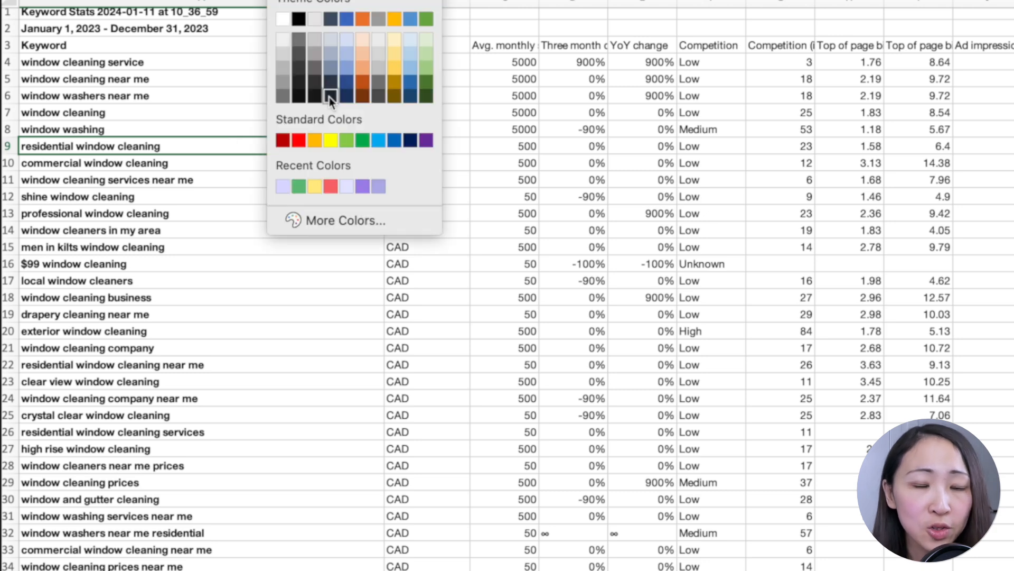
{"action": "left_click", "coordinate": [330, 139]}
{"action": "left_click", "coordinate": [317, 163]}
{"action": "left_click", "coordinate": [276, 0]}
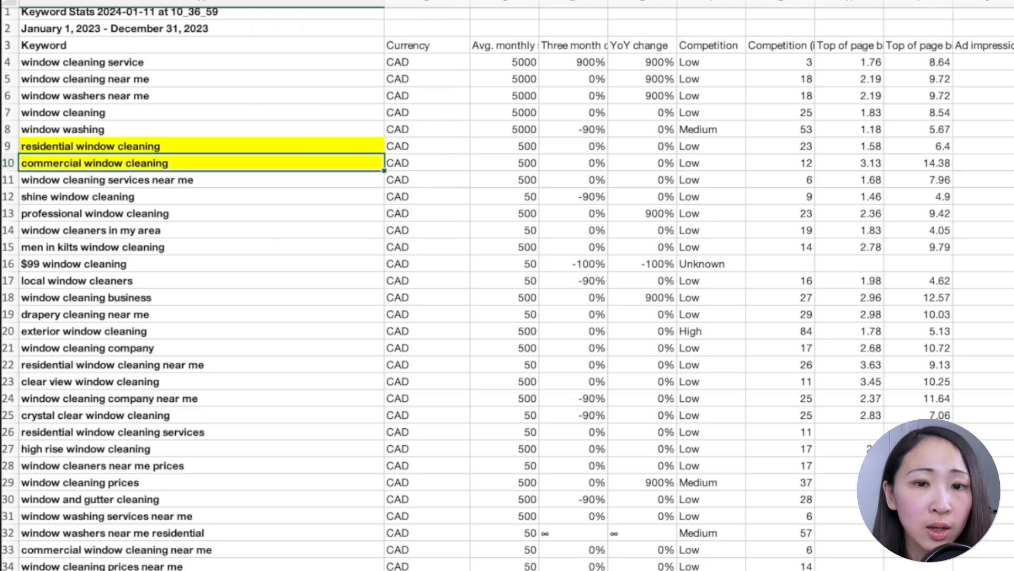
- Apply the same yellow fill to "high rise window cleaning" and another relevant keyword further down the list
{"action": "left_click", "coordinate": [275, 449]}
{"action": "left_click", "coordinate": [276, 0]}
{"action": "scroll", "coordinate": [268, 384], "scroll_direction": "down", "scroll_amount": 16}
{"action": "left_click", "coordinate": [295, 212]}
{"action": "left_click", "coordinate": [276, 0]}
{"action": "scroll", "coordinate": [317, 495], "scroll_direction": "down", "scroll_amount": 20}
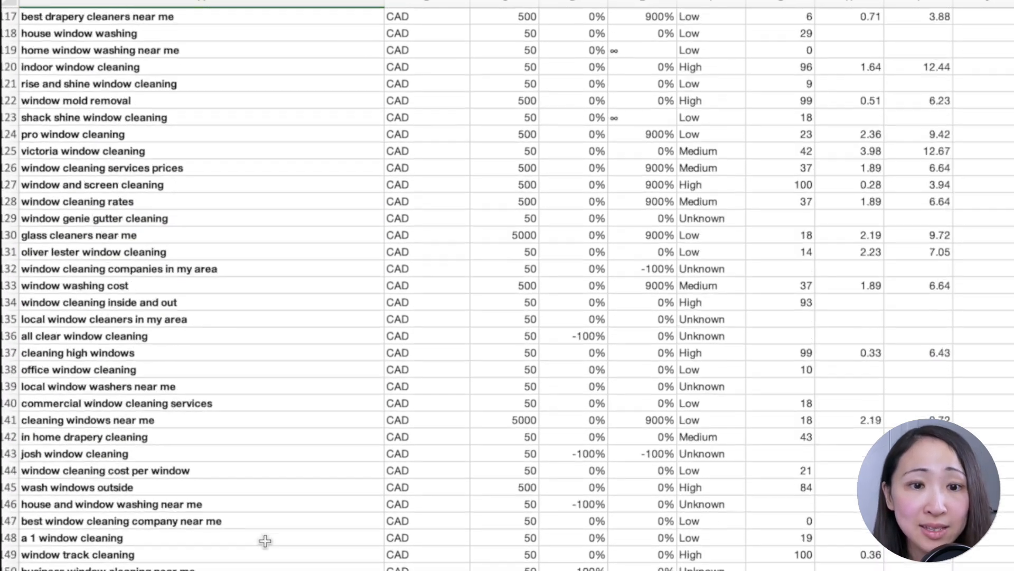
- Apply the same yellow fill to "best way to clean exterior windows" in the Keyword column
{"action": "left_click", "coordinate": [265, 559]}
{"action": "left_click", "coordinate": [276, 0]}
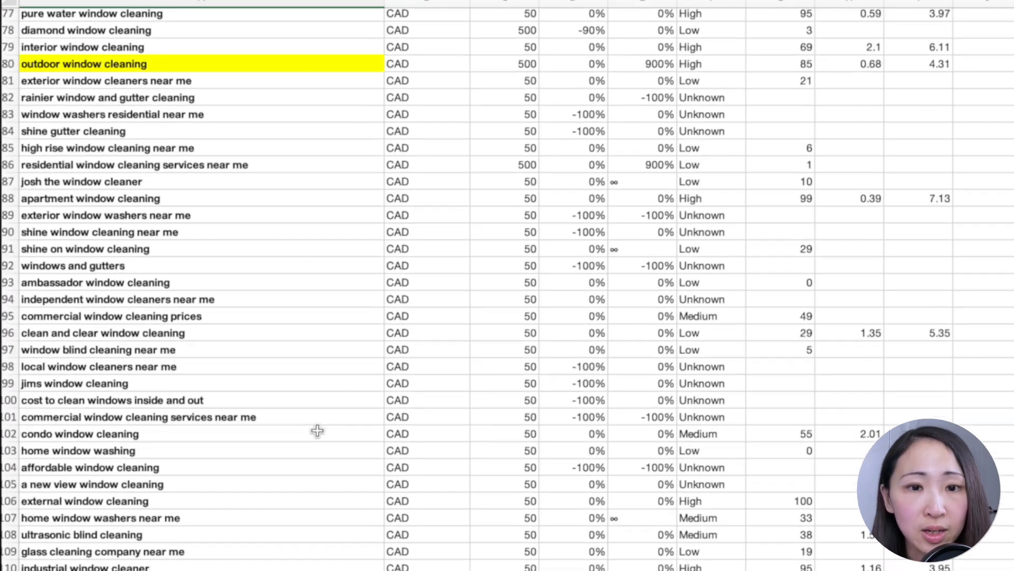
{"action": "scroll", "coordinate": [317, 431], "scroll_direction": "up", "scroll_amount": 20}
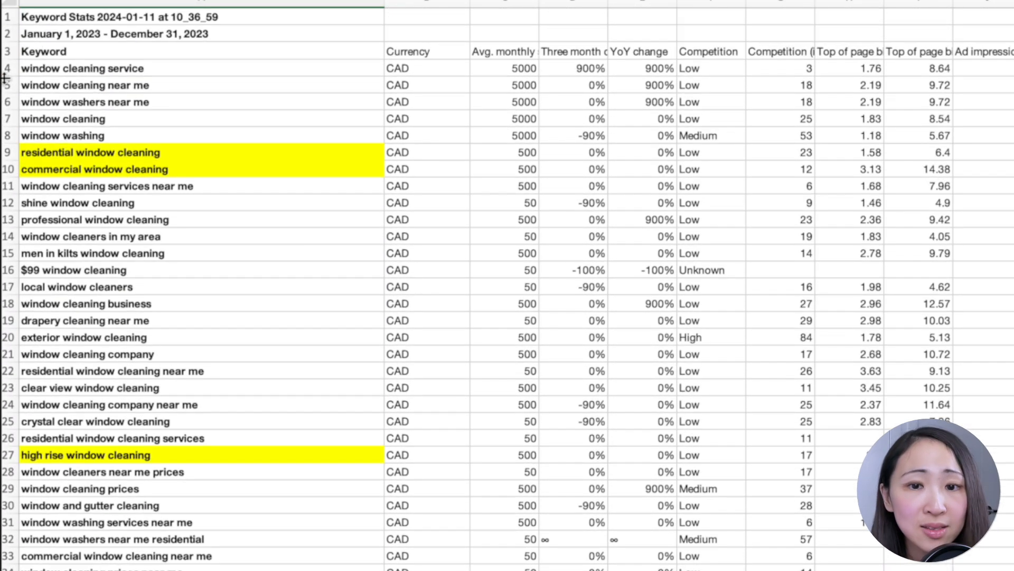
- Add filters to header row 3 and filter the Keyword column to show only the yellow-filled cells
{"action": "left_click", "coordinate": [7, 54]}
{"action": "key", "text": "ctrl+shift+l"}
{"action": "left_click", "coordinate": [407, 84]}
{"action": "left_click", "coordinate": [375, 53]}
{"action": "left_click", "coordinate": [497, 182]}
{"action": "left_click", "coordinate": [658, 208]}
- Copy the filtered yellow keywords into the Keywords column of the Step 1 - Keyword ideas pool sheet, starting at cell B19
{"action": "left_click_drag", "start_coordinate": [296, 155], "coordinate": [335, 95]}
{"action": "left_click_drag", "start_coordinate": [335, 95], "coordinate": [335, 69]}
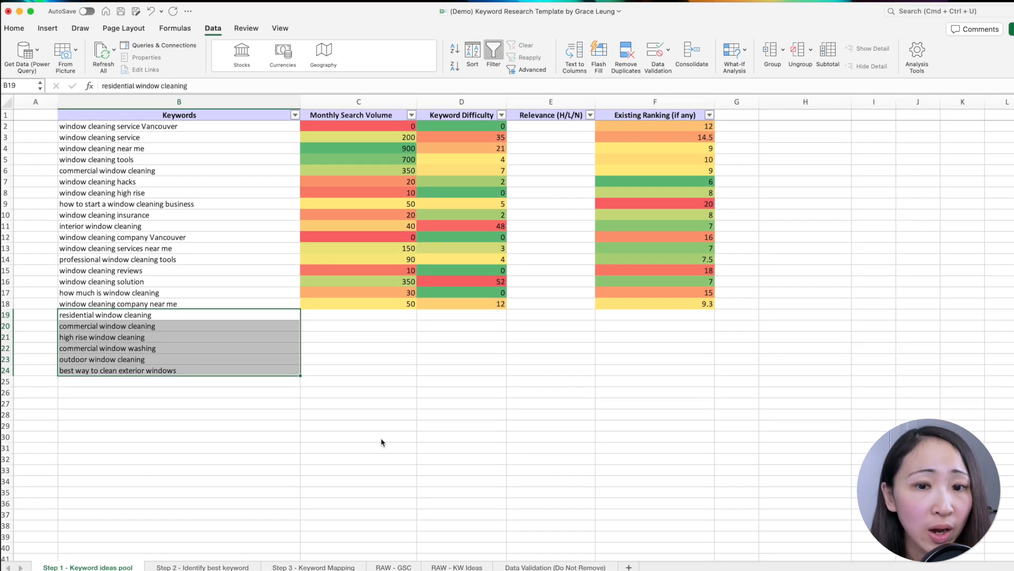
{"action": "left_click", "coordinate": [382, 440]}
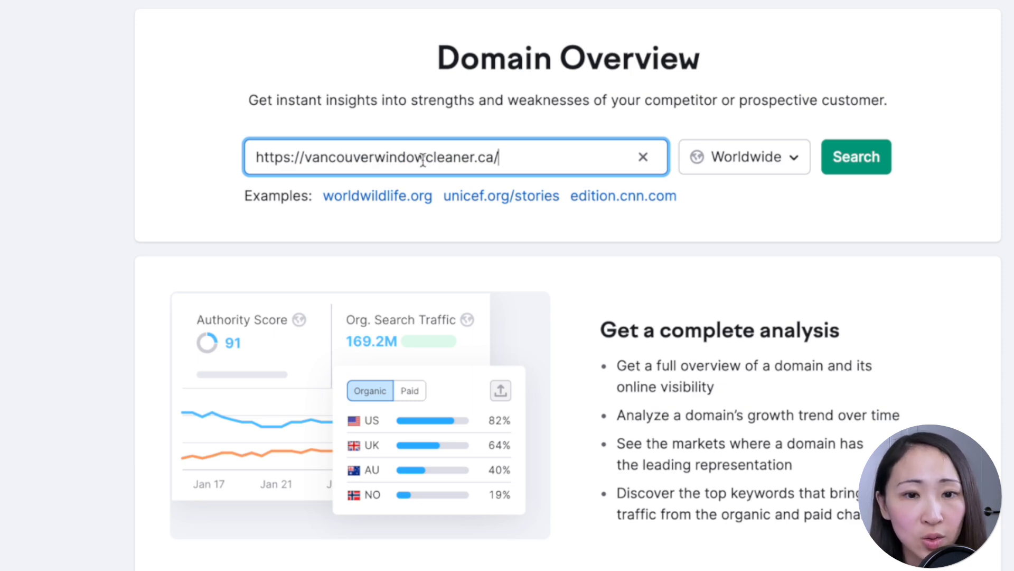
{"action": "left_click", "coordinate": [778, 170]}
{"action": "type", "text": "canad"}
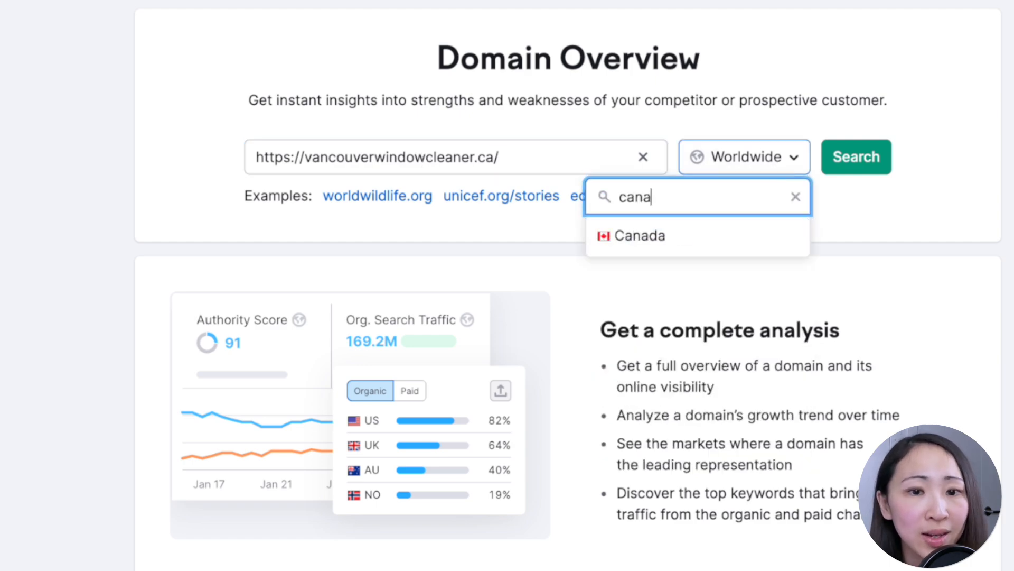
{"action": "left_click", "coordinate": [747, 230]}
{"action": "left_click", "coordinate": [787, 180]}
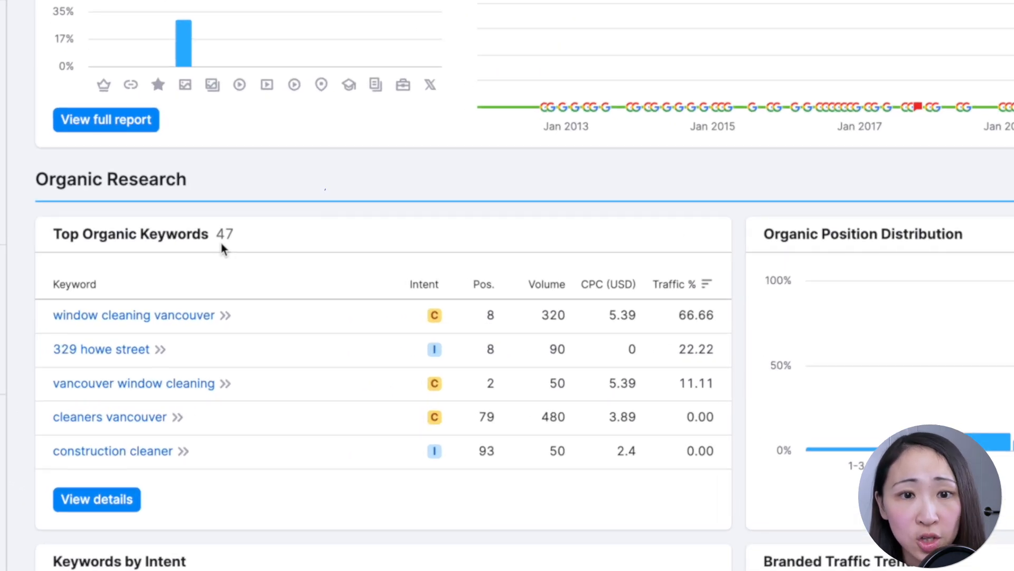
- Open the full Top Organic Keywords report, limit it to organic positions and review each keyword's volume and difficulty
{"action": "left_click", "coordinate": [96, 498]}
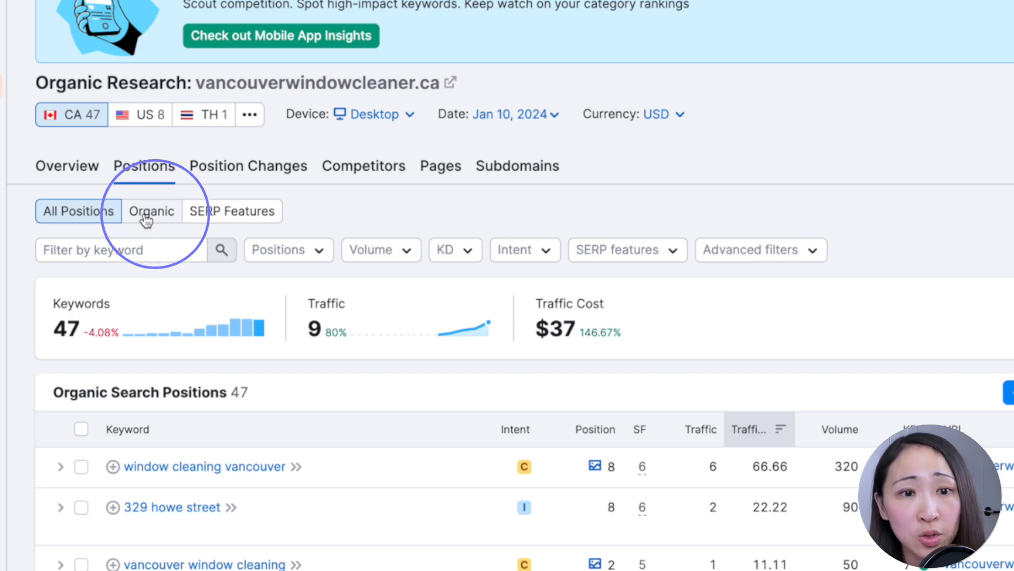
{"action": "left_click", "coordinate": [148, 222]}
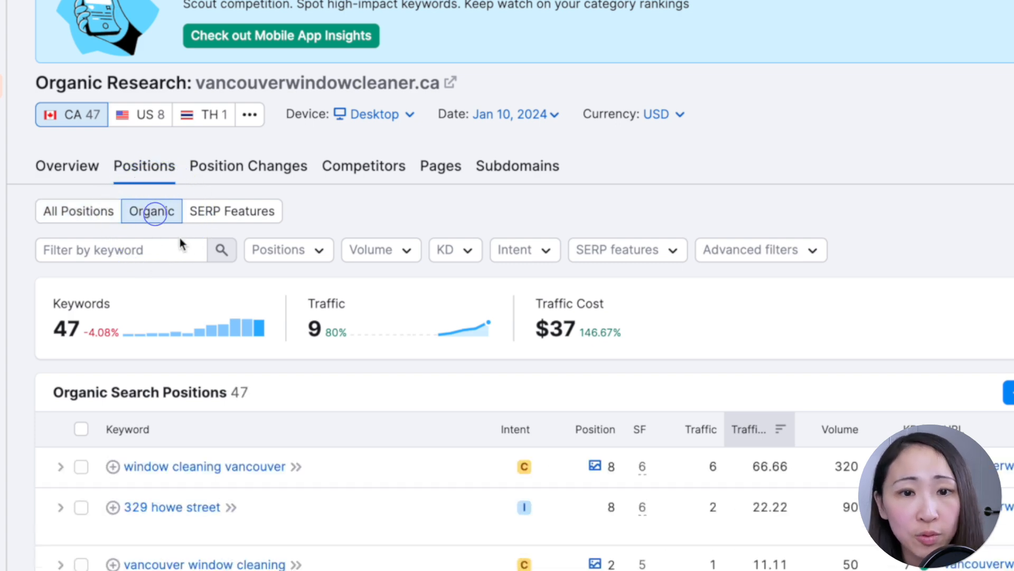
{"action": "scroll", "coordinate": [454, 483], "scroll_direction": "down", "scroll_amount": 4}
{"action": "scroll", "coordinate": [459, 489], "scroll_direction": "down", "scroll_amount": 2}
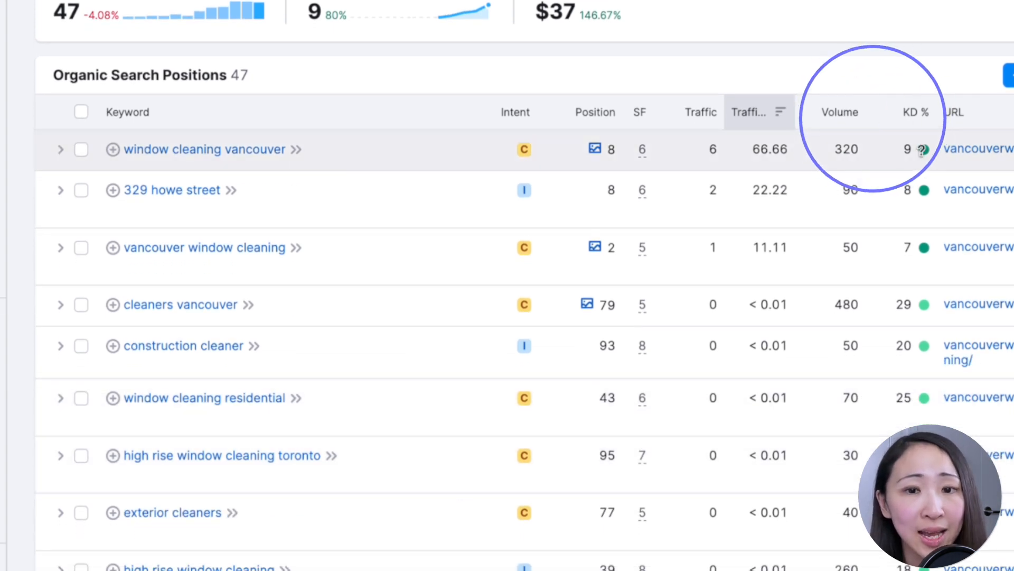
{"action": "mouse_move", "coordinate": [927, 151]}
{"action": "scroll", "coordinate": [880, 260], "scroll_direction": "down", "scroll_amount": 4}
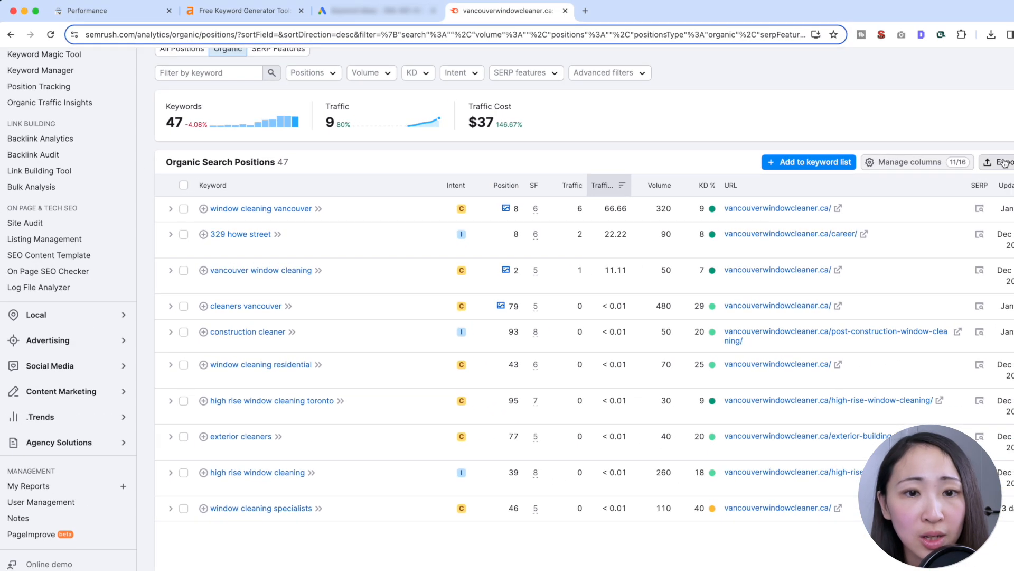
- Try to export the Organic Search Positions list and dismiss the plan upgrade offer
{"action": "left_click", "coordinate": [1001, 161]}
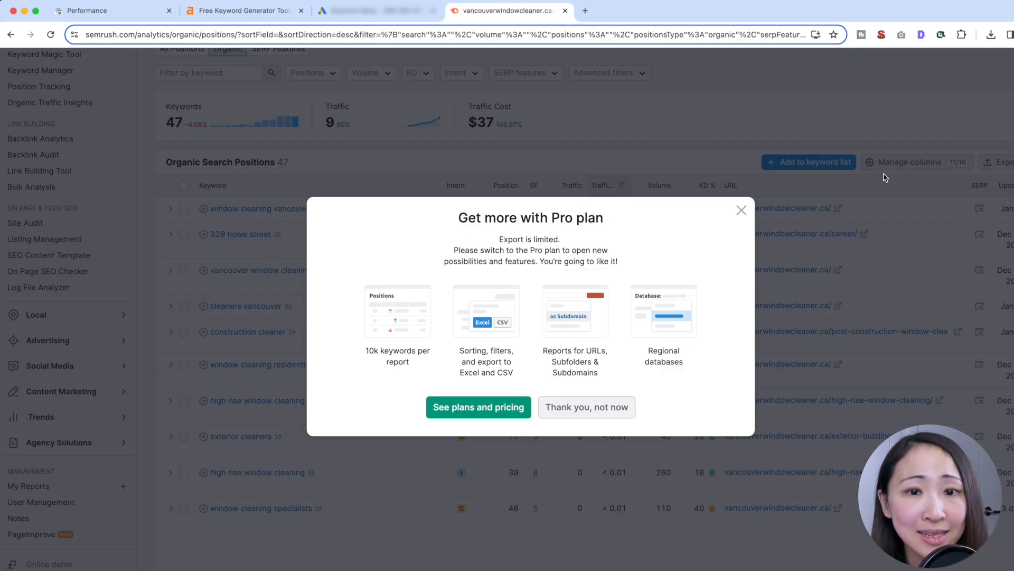
{"action": "left_click", "coordinate": [741, 211]}
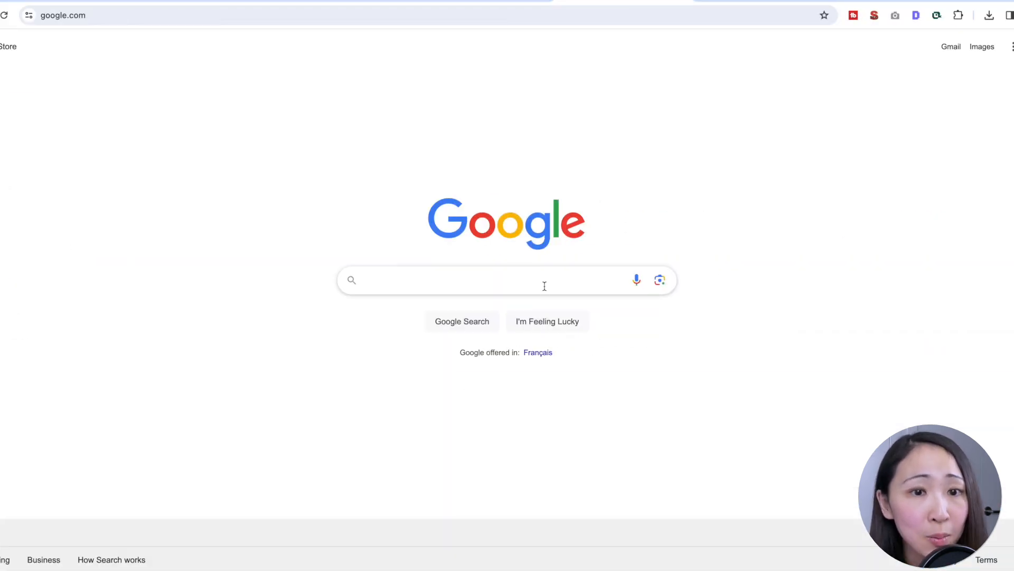
- Search Google for "window cleaning service"
{"action": "left_click", "coordinate": [544, 285]}
{"action": "type", "text": "window cleaning servic"}
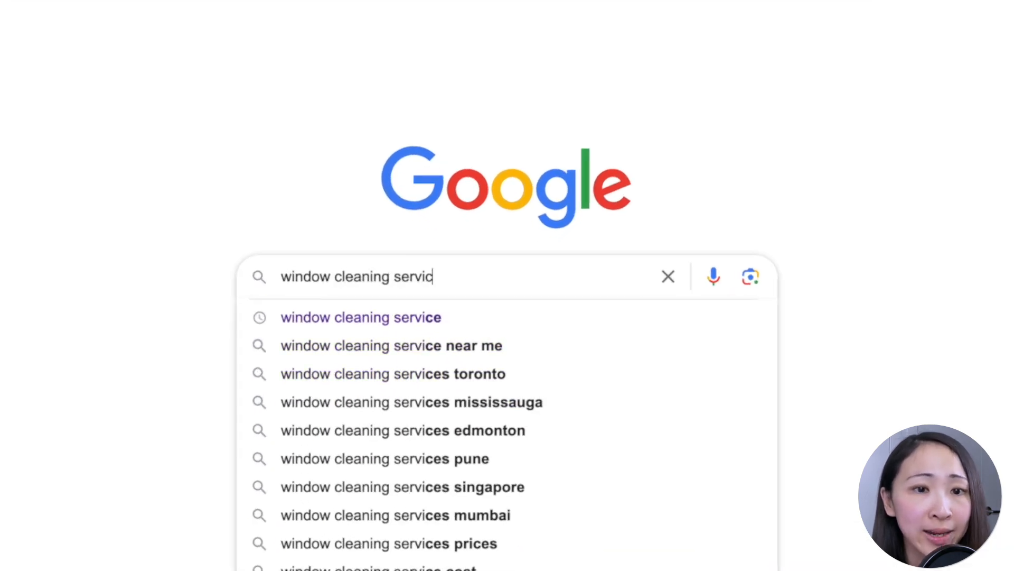
{"action": "type", "text": "e"}
{"action": "key", "text": "Return"}
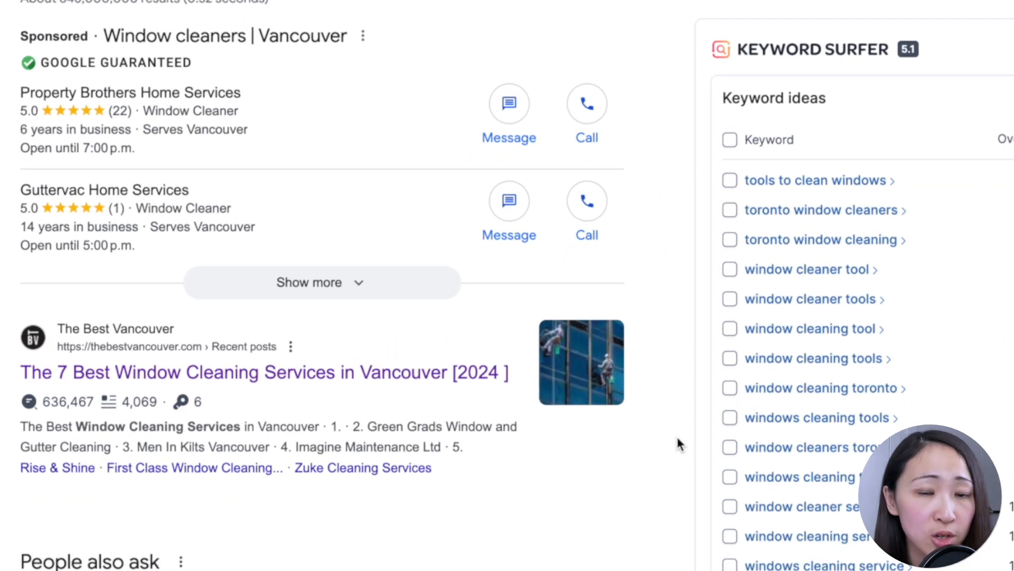
- Browse the search results past the ads and map listings and open Umbrella Property Services' window cleaning page
{"action": "scroll", "coordinate": [676, 441], "scroll_direction": "down", "scroll_amount": 10}
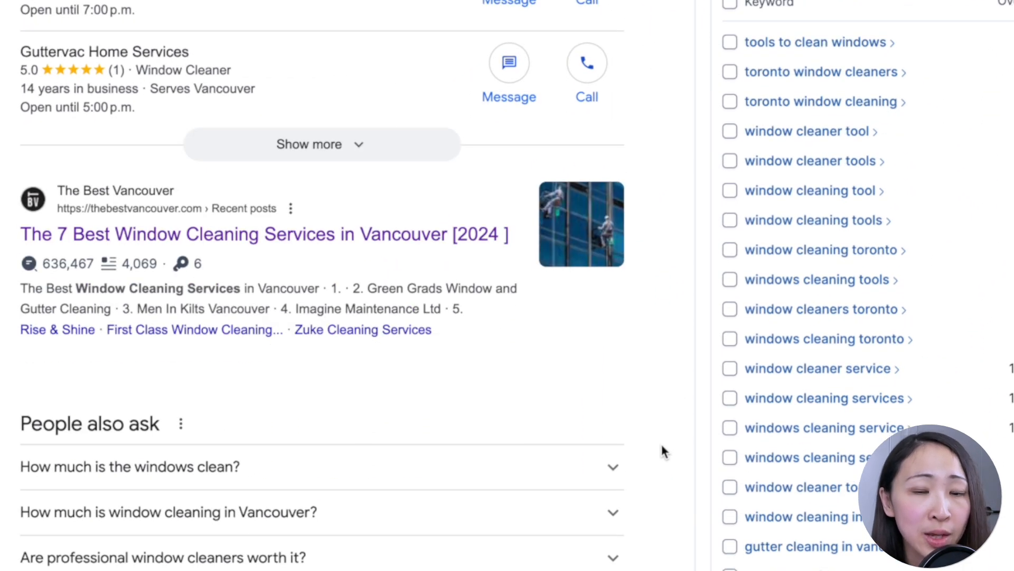
{"action": "scroll", "coordinate": [662, 447], "scroll_direction": "down", "scroll_amount": 5}
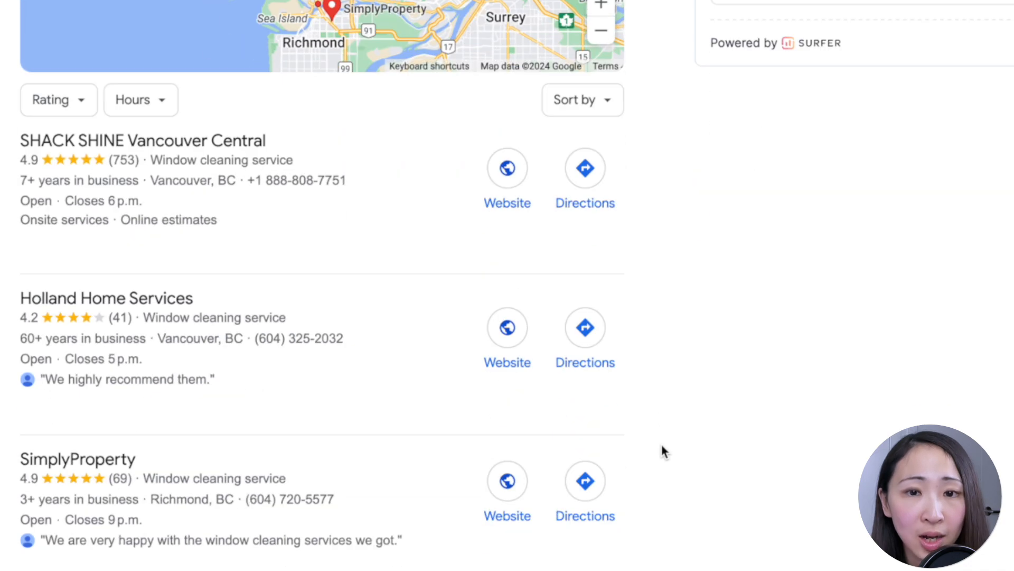
{"action": "scroll", "coordinate": [658, 454], "scroll_direction": "down", "scroll_amount": 5}
{"action": "scroll", "coordinate": [655, 464], "scroll_direction": "down", "scroll_amount": 4}
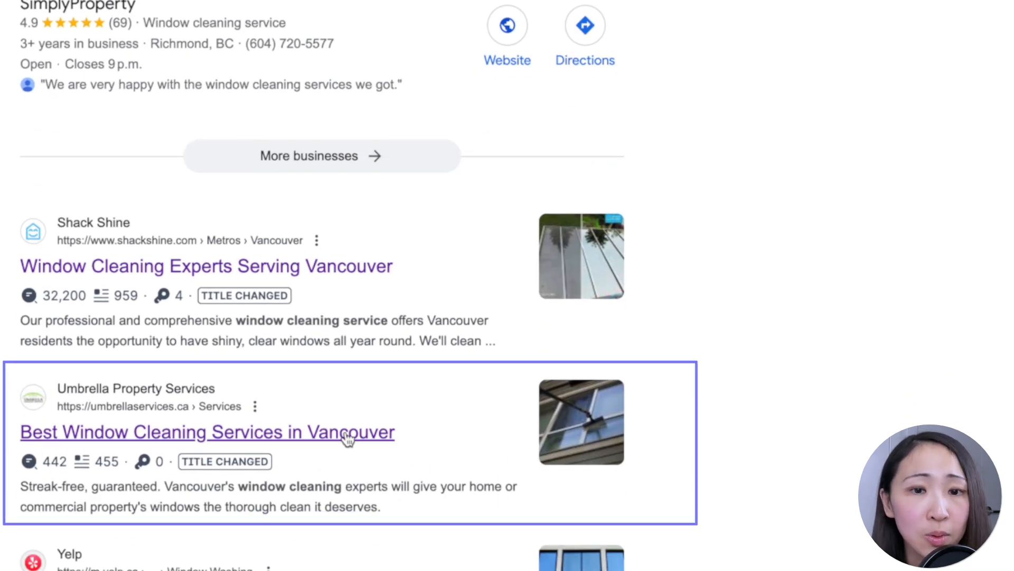
{"action": "left_click", "coordinate": [348, 437]}
{"action": "mouse_move", "coordinate": [589, 66]}
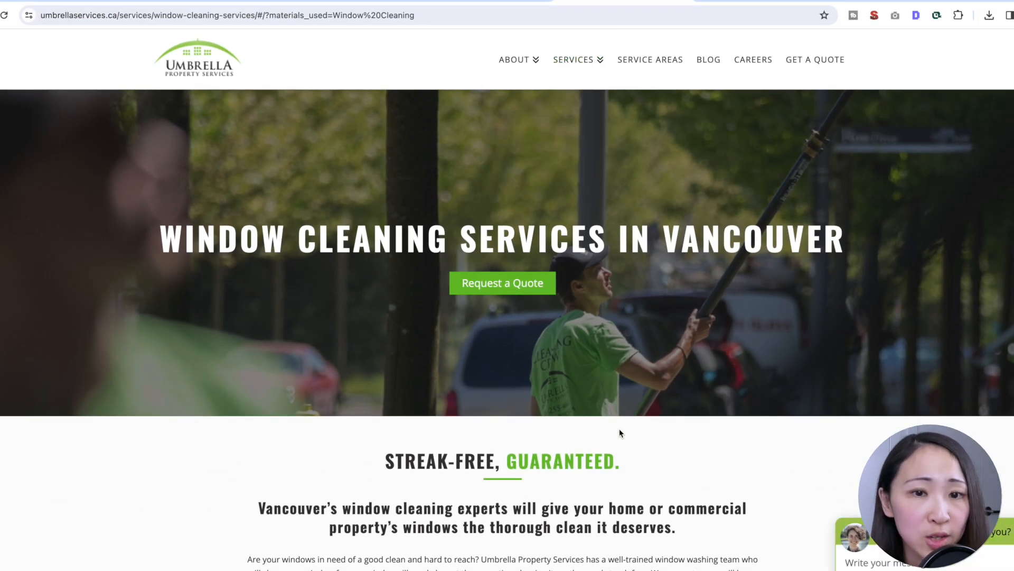
- Examine the page's "Streak-free, guaranteed" section for keyword phrases, marking "window cleaning experts"
{"action": "scroll", "coordinate": [620, 431], "scroll_direction": "down", "scroll_amount": 3}
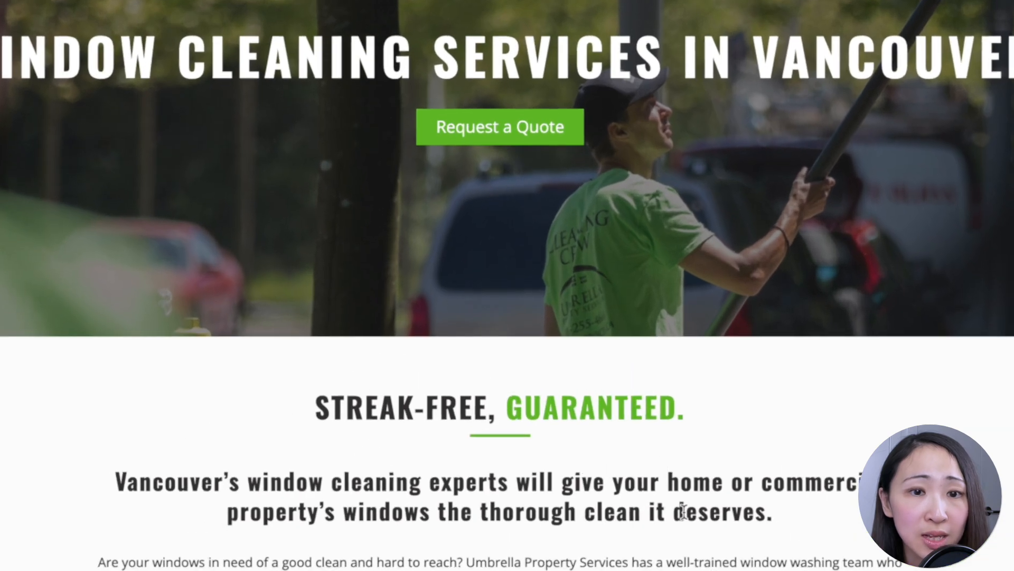
{"action": "left_click_drag", "start_coordinate": [250, 479], "coordinate": [510, 481]}
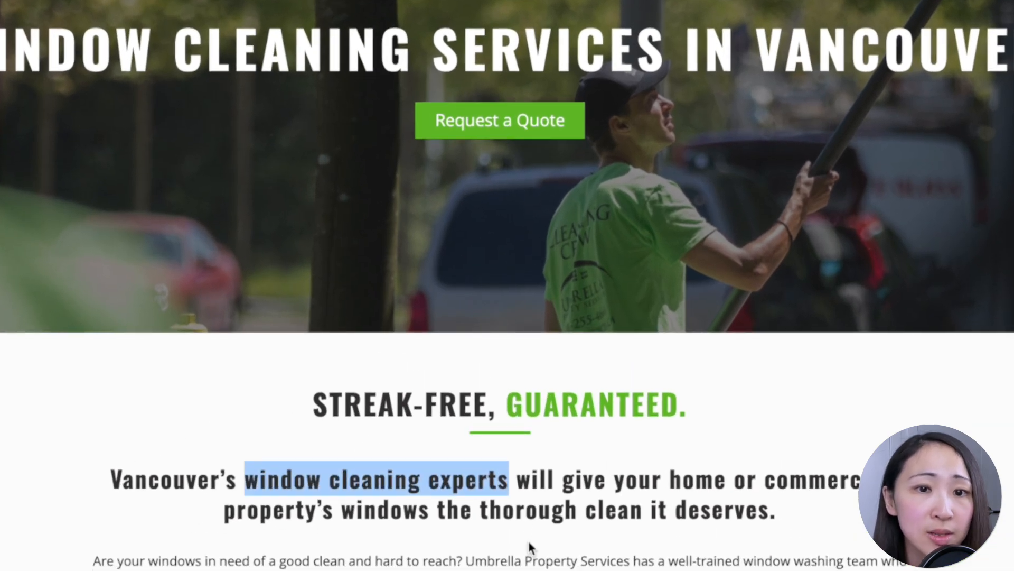
{"action": "scroll", "coordinate": [528, 541], "scroll_direction": "down", "scroll_amount": 5}
{"action": "left_click", "coordinate": [356, 486]}
{"action": "left_click_drag", "start_coordinate": [419, 484], "coordinate": [544, 512]}
{"action": "left_click", "coordinate": [537, 511]}
{"action": "scroll", "coordinate": [593, 527], "scroll_direction": "down", "scroll_amount": 2}
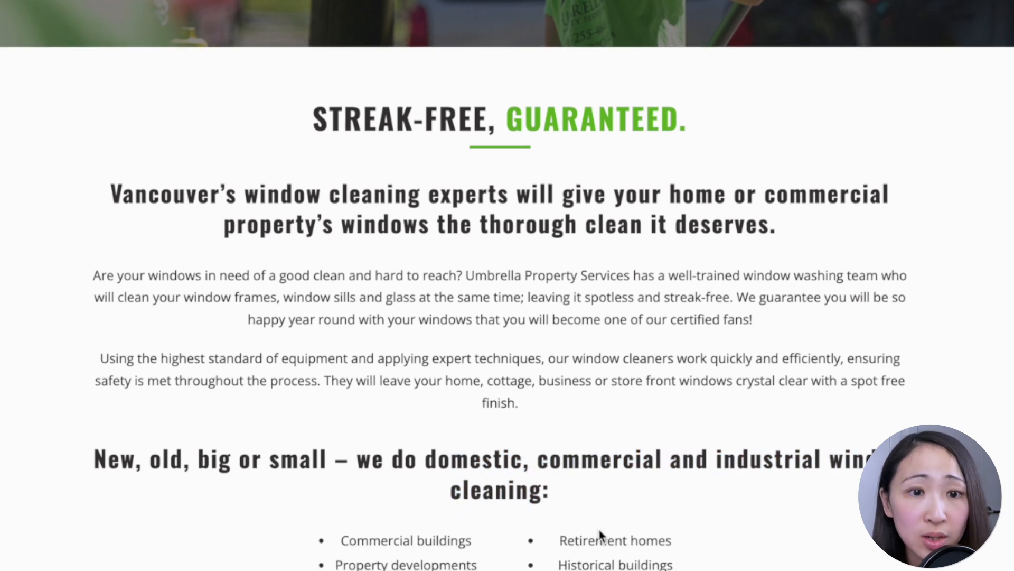
- Examine the heading on domestic, commercial and industrial window cleaning and the building types beneath it for more keyword ideas
{"action": "scroll", "coordinate": [599, 531], "scroll_direction": "down", "scroll_amount": 2}
{"action": "scroll", "coordinate": [594, 523], "scroll_direction": "down", "scroll_amount": 1}
{"action": "left_click_drag", "start_coordinate": [427, 405], "coordinate": [663, 405]}
{"action": "left_click", "coordinate": [659, 407]}
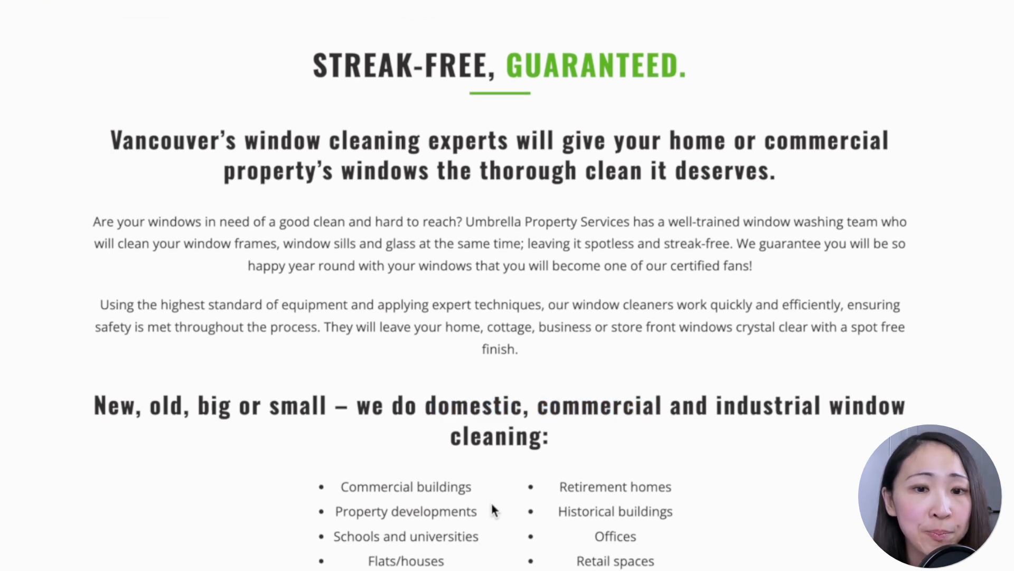
{"action": "scroll", "coordinate": [492, 503], "scroll_direction": "down", "scroll_amount": 1}
{"action": "left_click_drag", "start_coordinate": [340, 454], "coordinate": [483, 456]}
{"action": "left_click", "coordinate": [483, 455]}
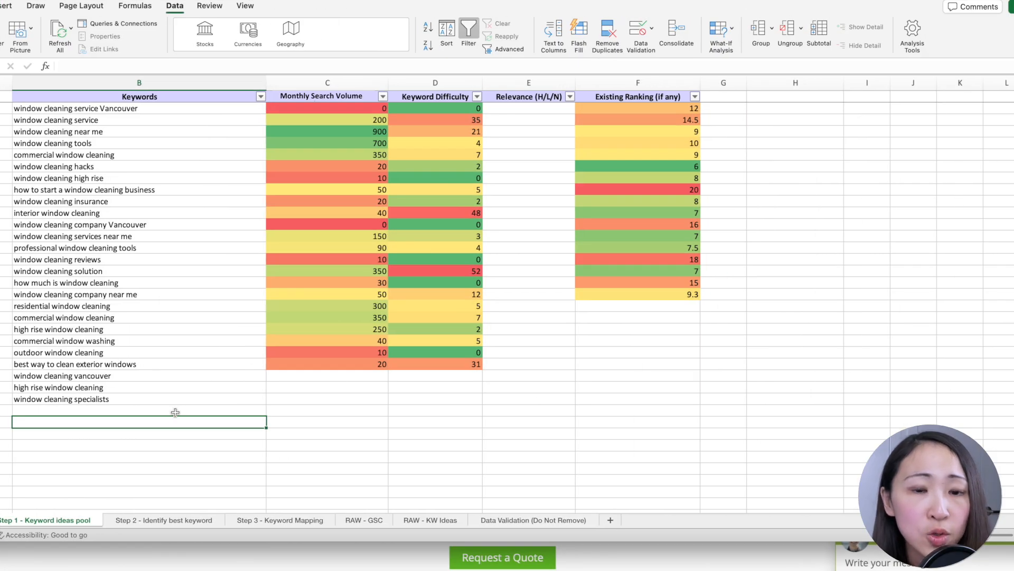
- Add "domestic window cleaning" and "window cleaning experts" below the last entry of the Keywords column in the Excel ideas pool
{"action": "left_click", "coordinate": [176, 412]}
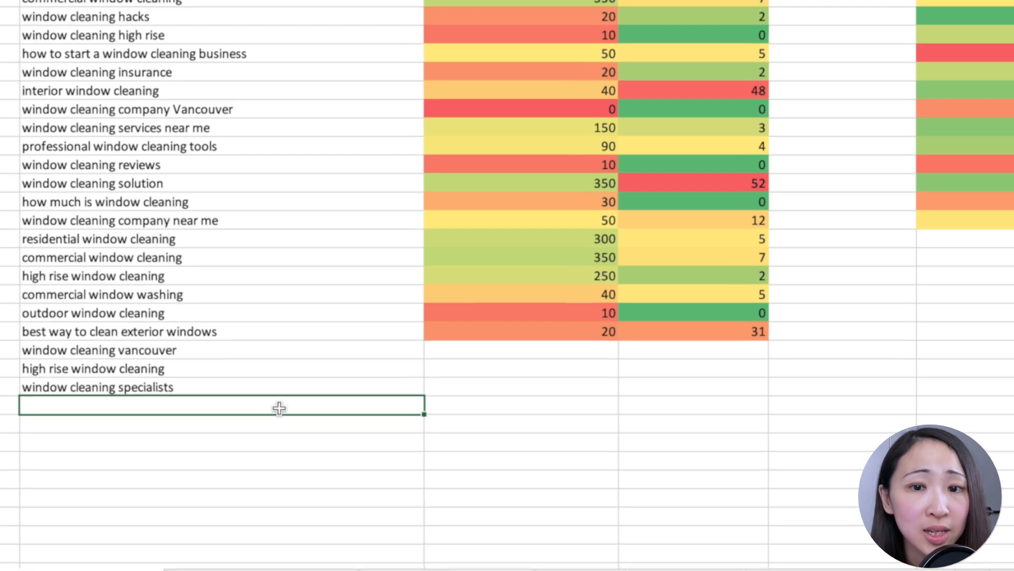
{"action": "type", "text": "domestic window "}
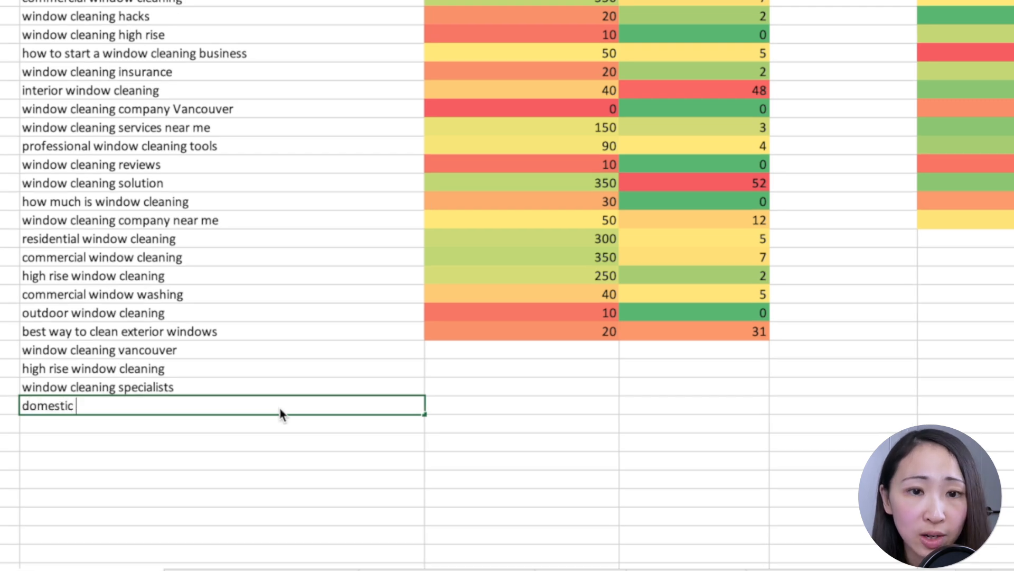
{"action": "type", "text": "cleaning"}
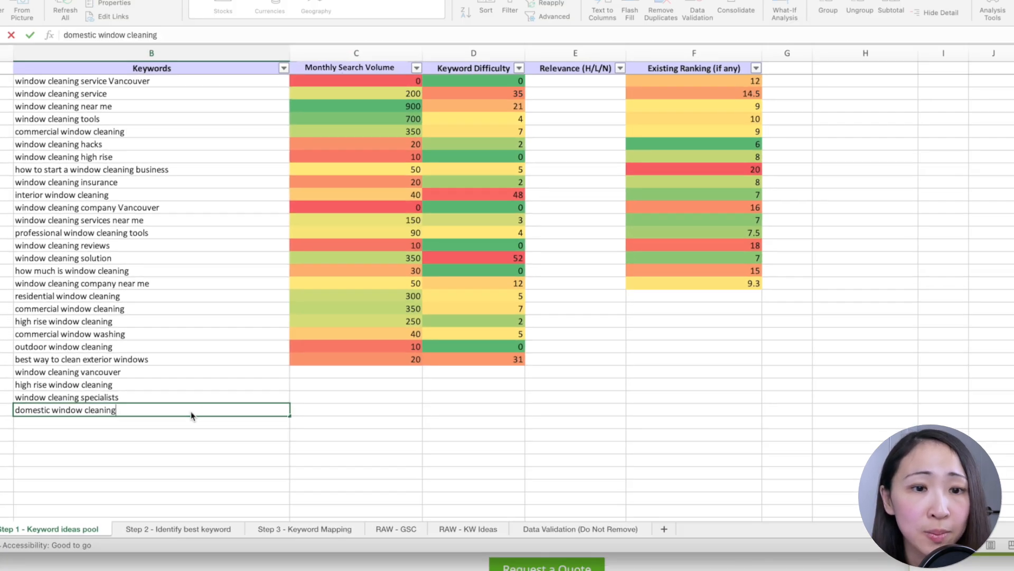
{"action": "key", "text": "Return"}
{"action": "type", "text": "window "}
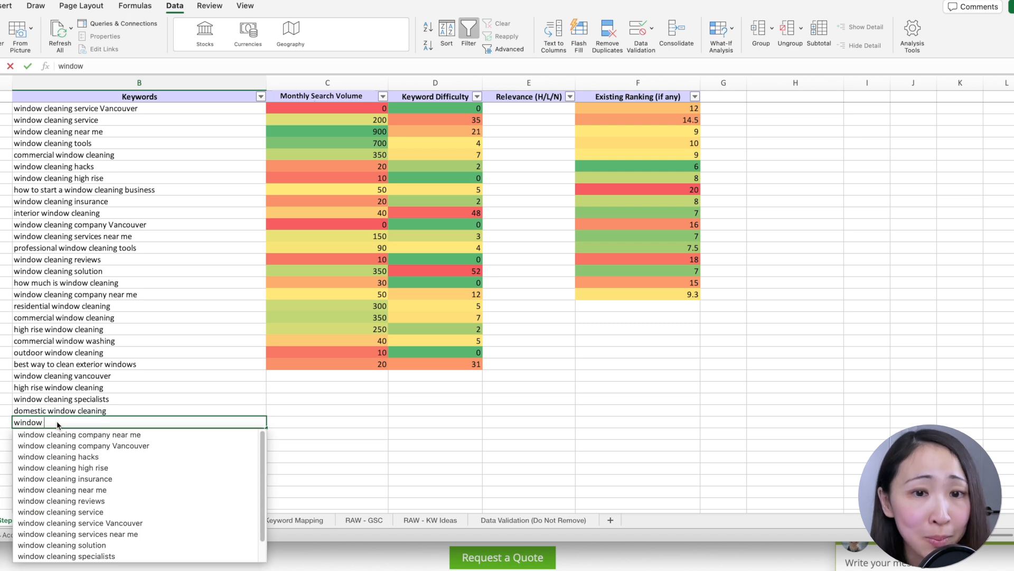
{"action": "type", "text": "cleaning experts"}
{"action": "key", "text": "Return"}
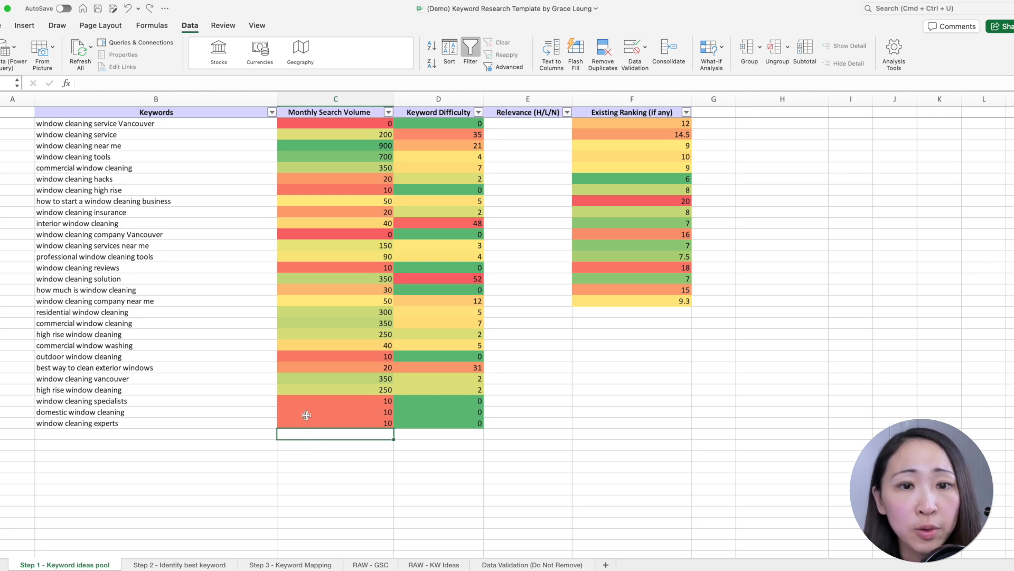
- Remove duplicate rows from the whole keyword table, comparing only the Keywords column
{"action": "left_click_drag", "start_coordinate": [189, 125], "coordinate": [631, 423]}
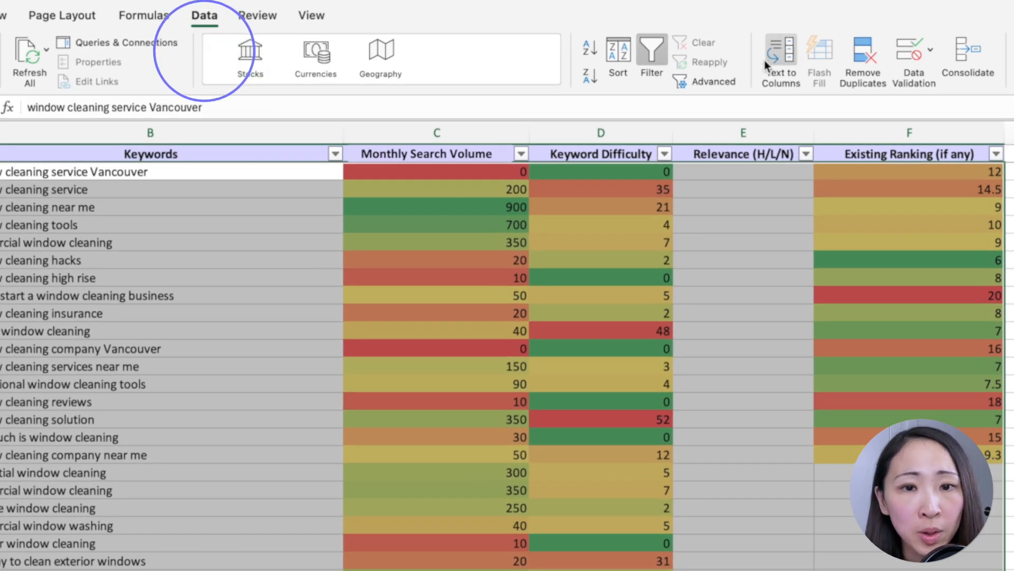
{"action": "left_click", "coordinate": [868, 60]}
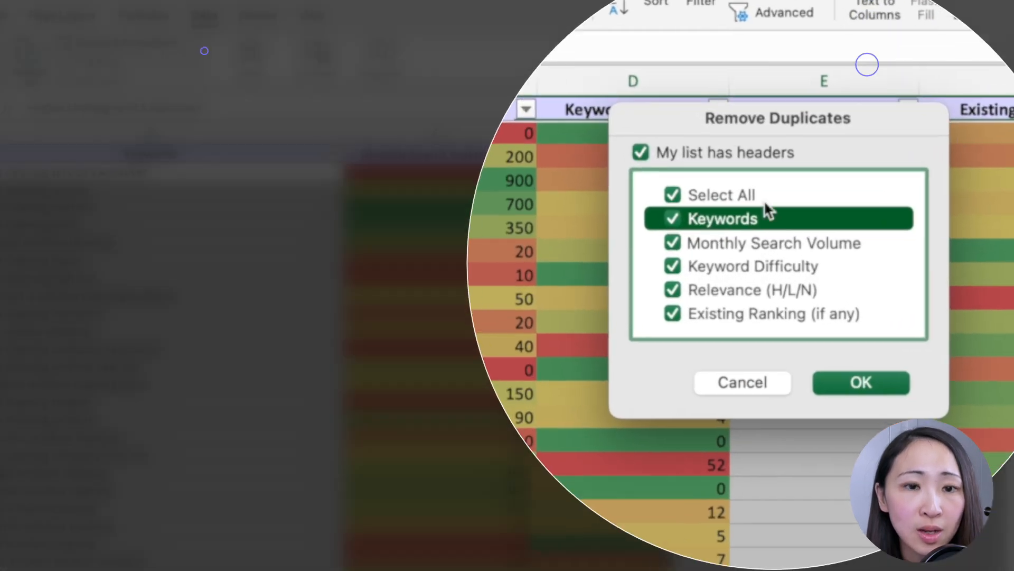
{"action": "left_click", "coordinate": [630, 217]}
{"action": "left_click", "coordinate": [630, 235]}
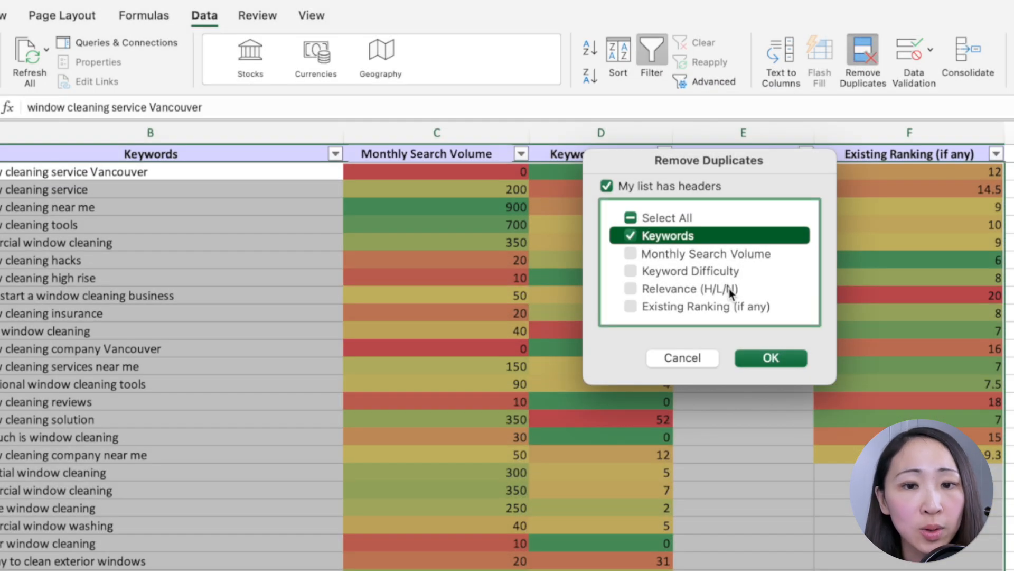
{"action": "left_click", "coordinate": [757, 357]}
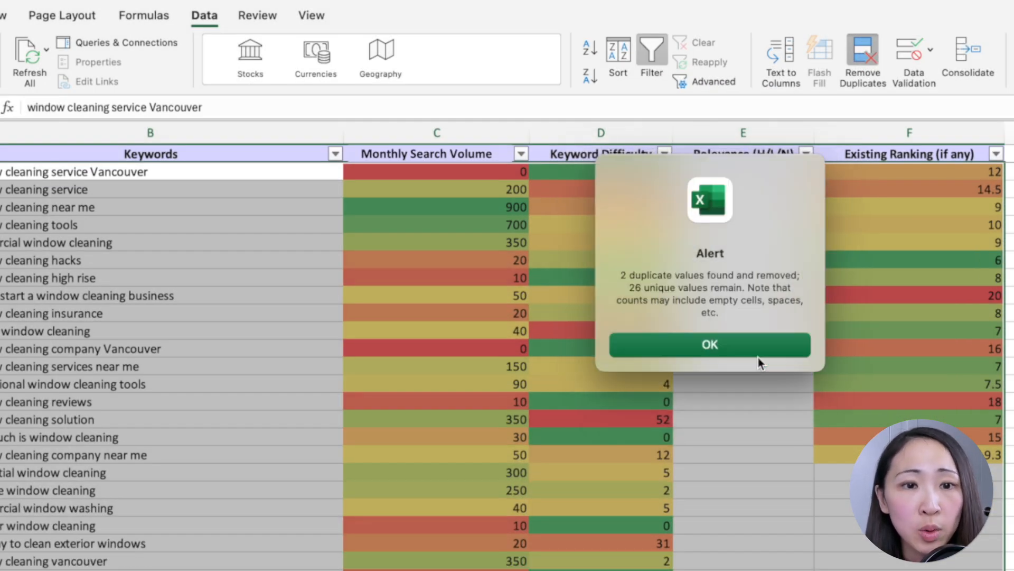
{"action": "left_click", "coordinate": [748, 342]}
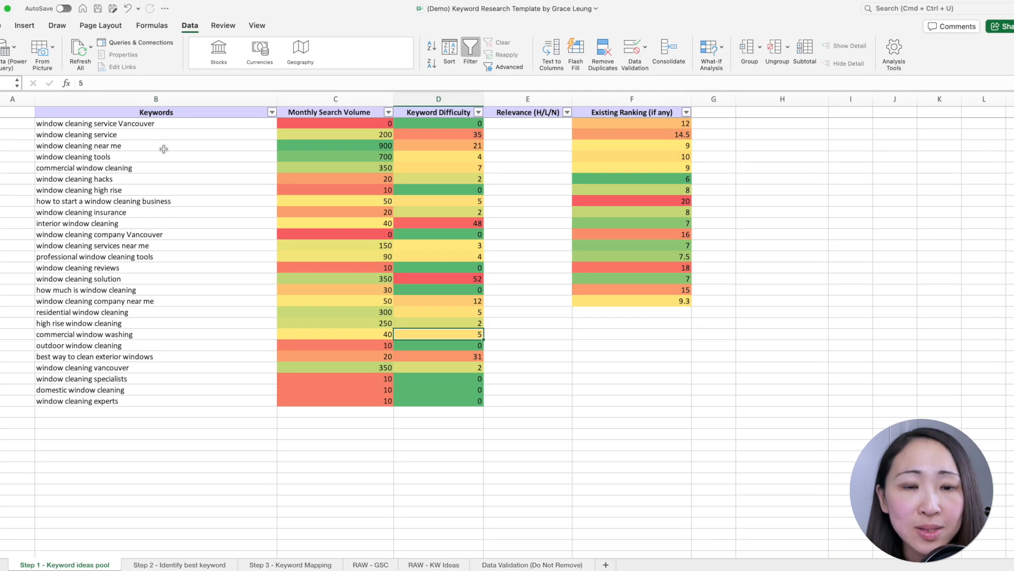
{"action": "left_click_drag", "start_coordinate": [161, 173], "coordinate": [170, 570]}
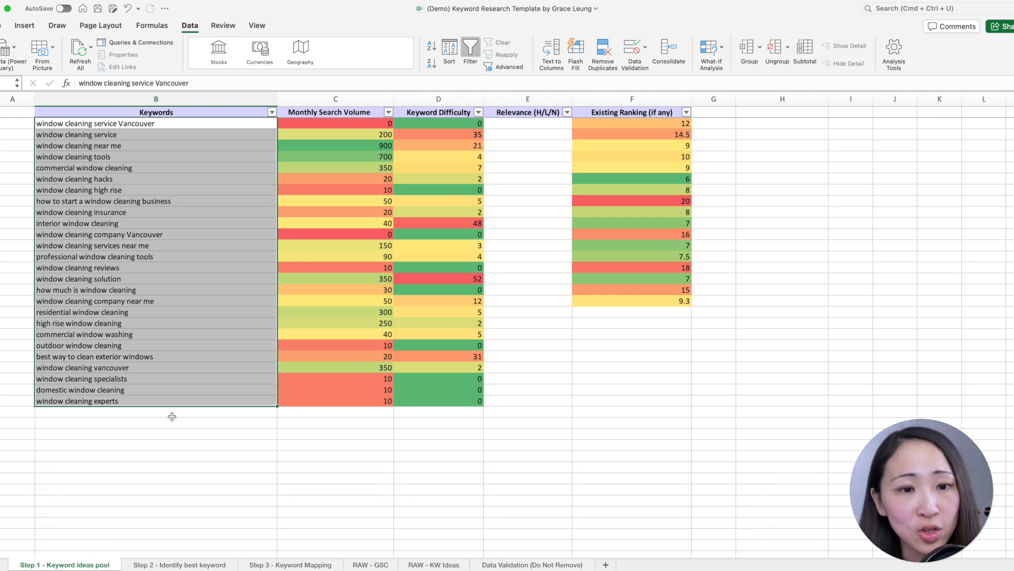
{"action": "left_click_drag", "start_coordinate": [527, 123], "coordinate": [532, 310]}
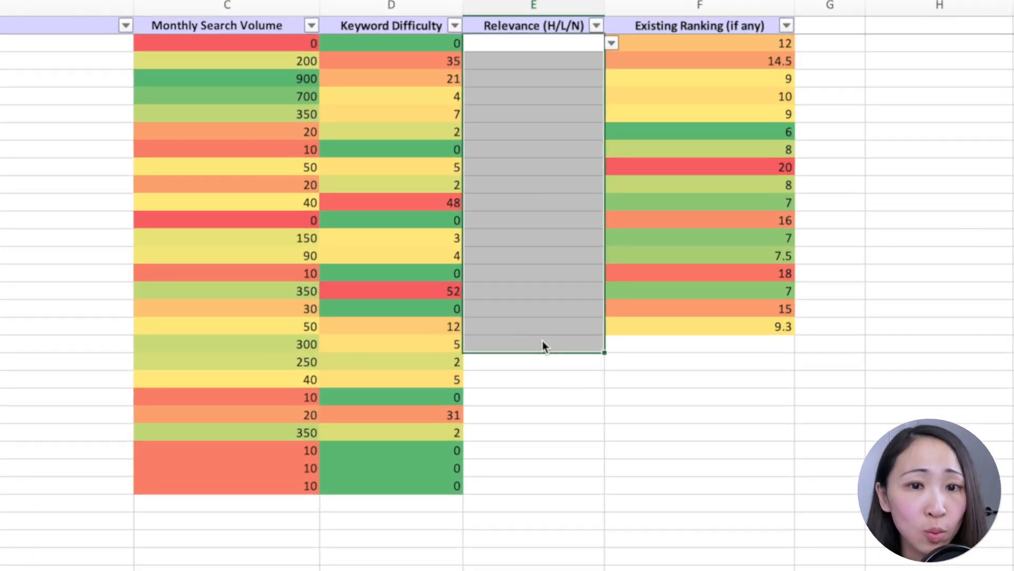
{"action": "left_click", "coordinate": [543, 342]}
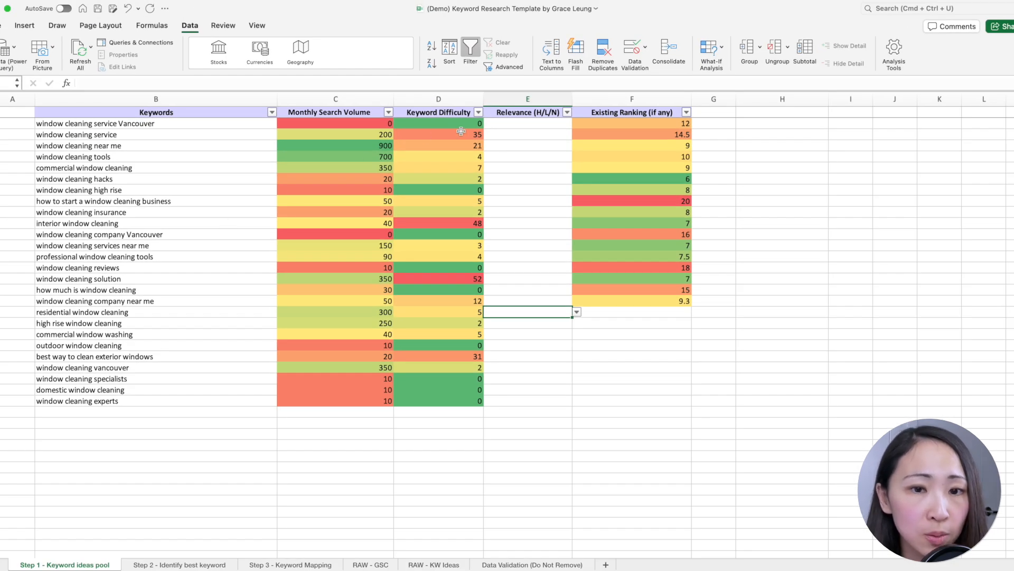
- Try the H, L and N relevance ratings on "window cleaning service Vancouver" and leave the keyword rated H
{"action": "left_click", "coordinate": [523, 126]}
{"action": "left_click", "coordinate": [577, 124]}
{"action": "left_click", "coordinate": [473, 88]}
{"action": "left_click", "coordinate": [597, 70]}
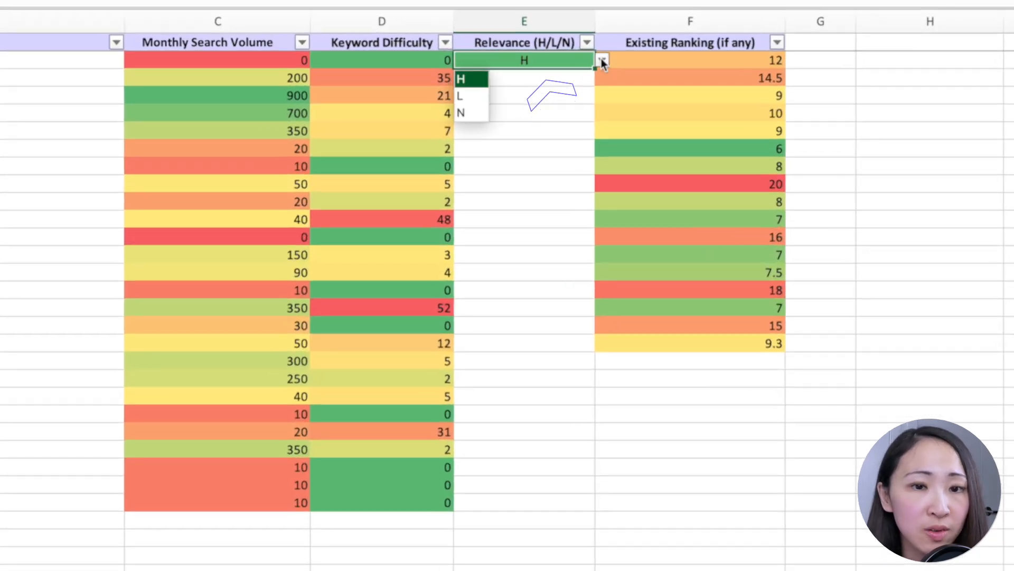
{"action": "left_click", "coordinate": [478, 97]}
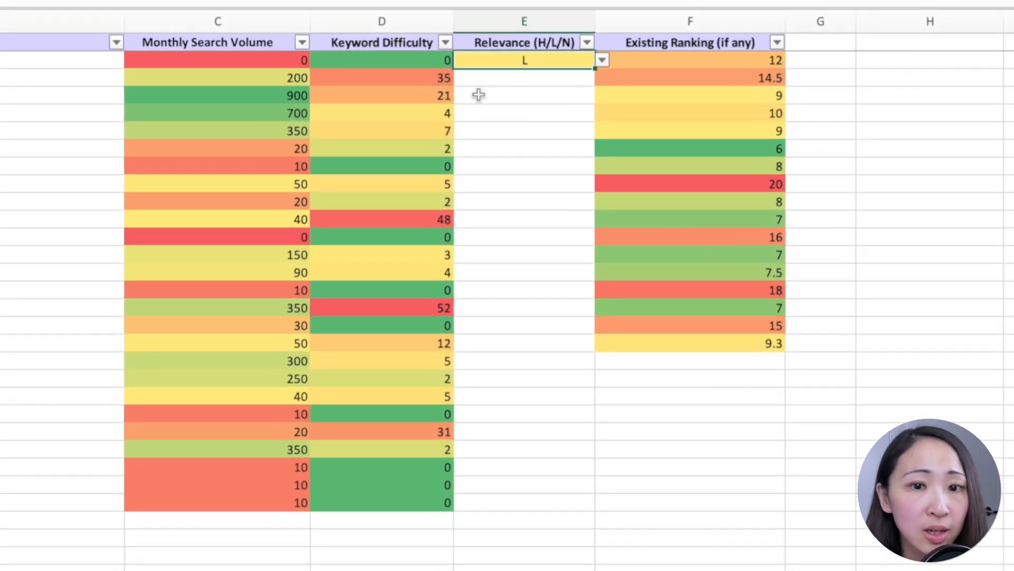
{"action": "left_click", "coordinate": [602, 60]}
{"action": "left_click", "coordinate": [479, 114]}
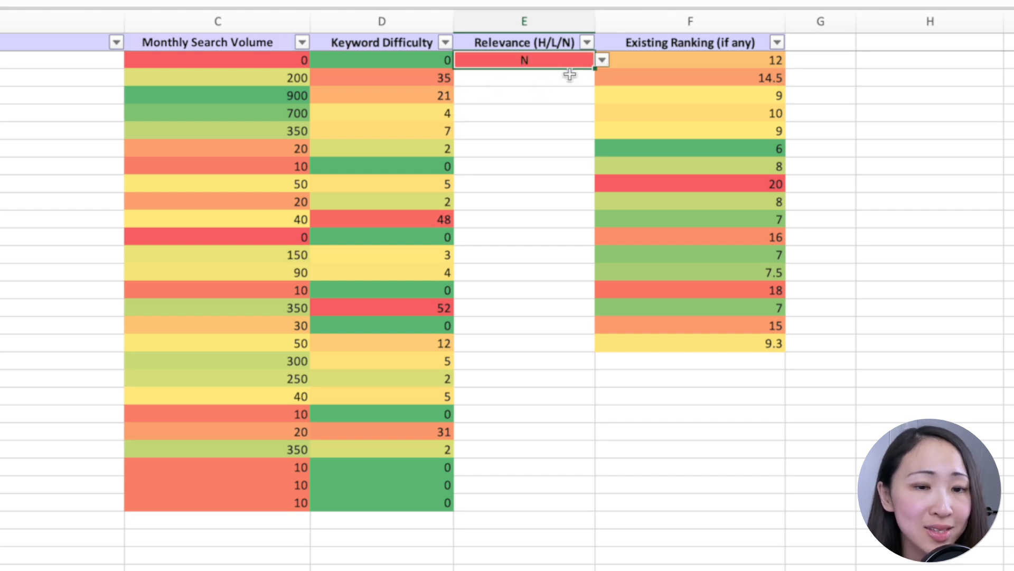
{"action": "left_click", "coordinate": [603, 61]}
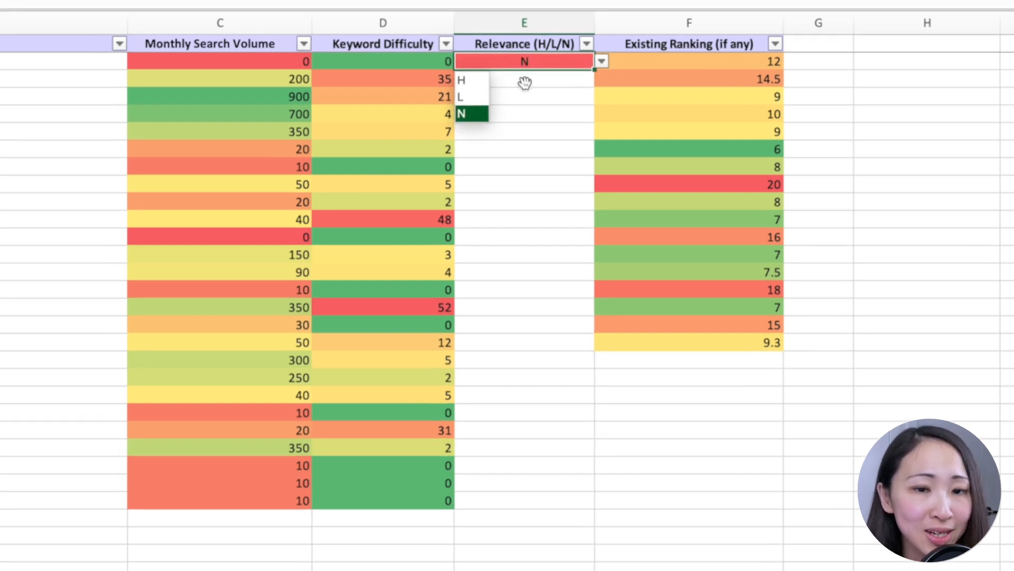
{"action": "left_click", "coordinate": [478, 80]}
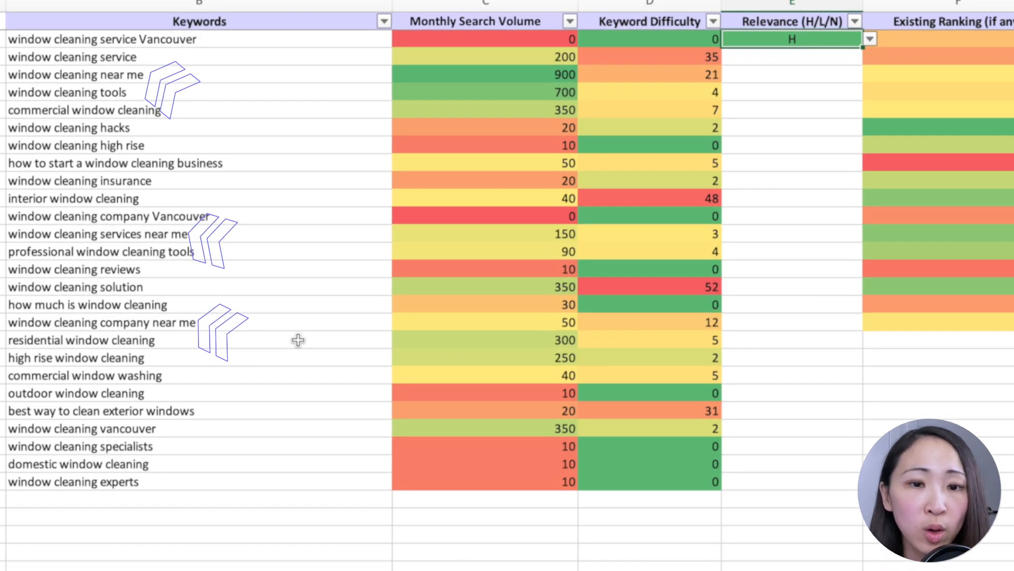
- Filter the Keywords column to the entries containing the recurring phrase "near me"
{"action": "left_click", "coordinate": [203, 71]}
{"action": "left_click", "coordinate": [182, 234]}
{"action": "left_click", "coordinate": [190, 322]}
{"action": "left_click", "coordinate": [121, 146]}
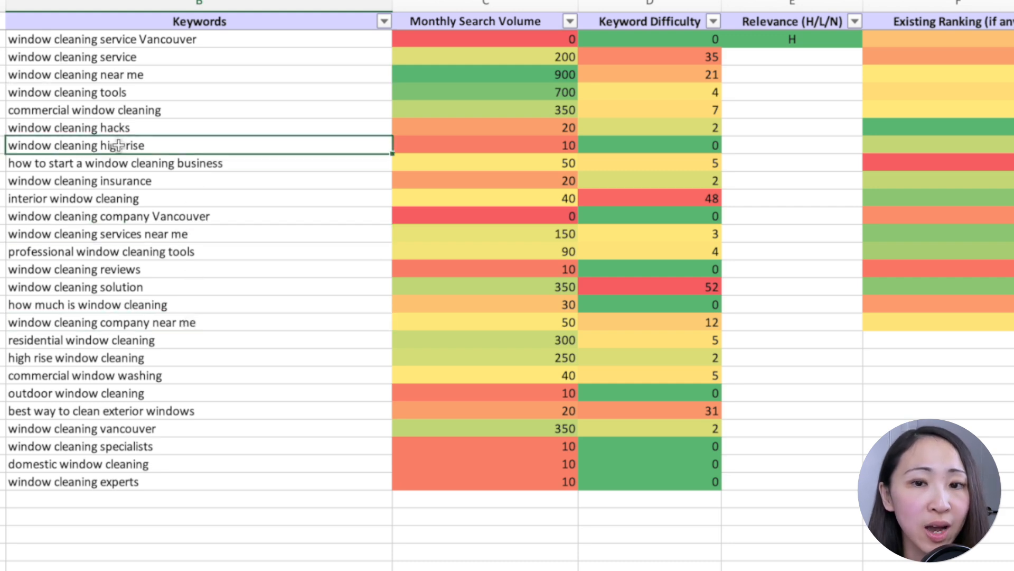
{"action": "left_click", "coordinate": [116, 358]}
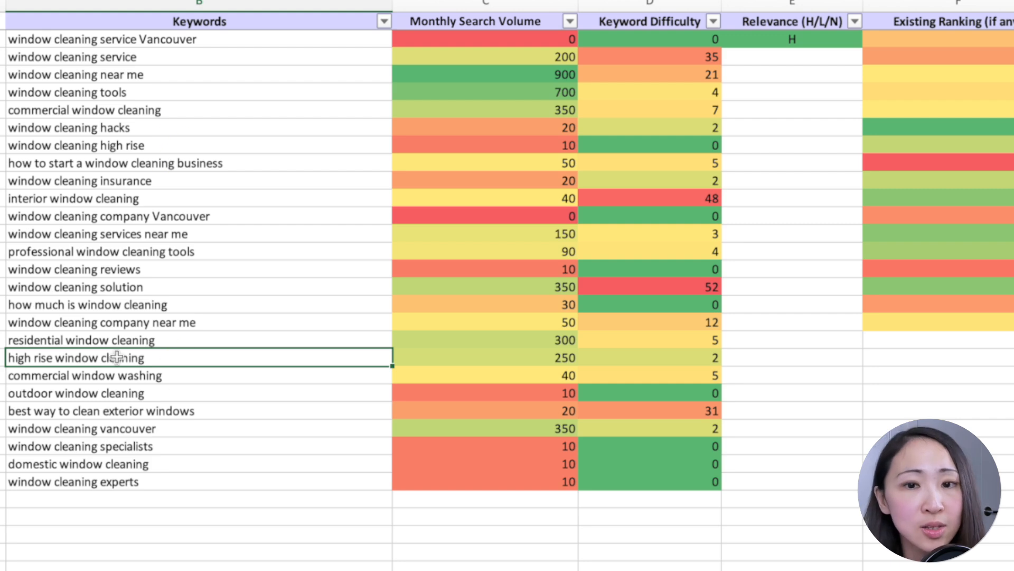
{"action": "left_click", "coordinate": [384, 21]}
{"action": "left_click", "coordinate": [458, 199]}
{"action": "type", "text": "near me"}
{"action": "left_click", "coordinate": [535, 376]}
- Set the Relevance of all three "near me" keywords to H and clear the Keywords filter
{"action": "left_click", "coordinate": [786, 38]}
{"action": "type", "text": "H"}
{"action": "key", "text": "Return"}
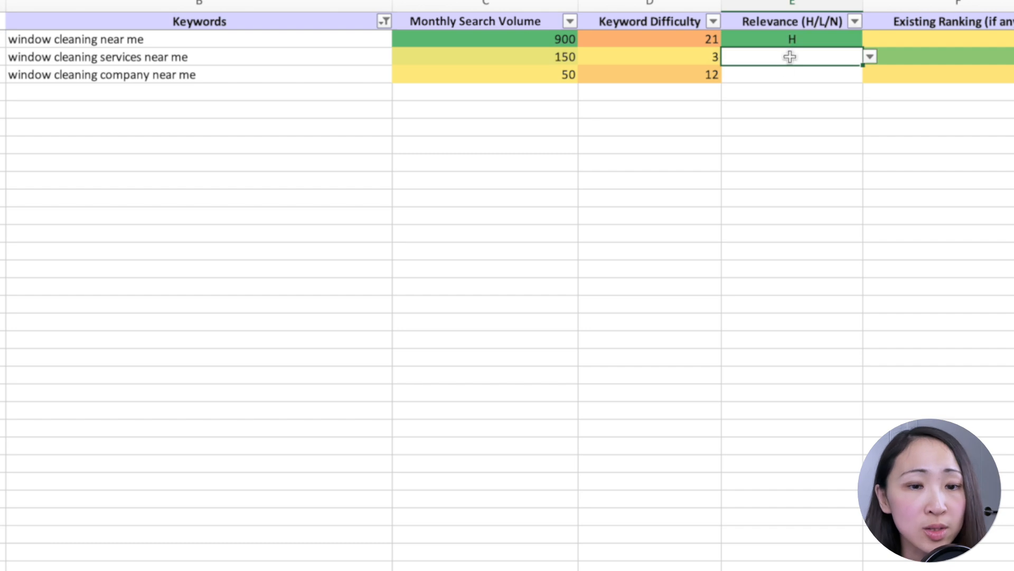
{"action": "key", "text": "shift+h"}
{"action": "key", "text": "Return"}
{"action": "key", "text": "shift+h"}
{"action": "key", "text": "Return"}
{"action": "left_click", "coordinate": [384, 21]}
{"action": "left_click", "coordinate": [585, 376]}
- Filter the Keywords column to the entries containing "high rise"
{"action": "left_click", "coordinate": [384, 21]}
{"action": "left_click", "coordinate": [472, 199]}
{"action": "type", "text": "high rise"}
{"action": "left_click", "coordinate": [513, 375]}
- Rate both "high rise" keywords H for relevance and clear the filter to restore the full keyword list
{"action": "left_click", "coordinate": [784, 34]}
{"action": "type", "text": "H"}
{"action": "key", "text": "Return"}
{"action": "type", "text": "H"}
{"action": "key", "text": "Return"}
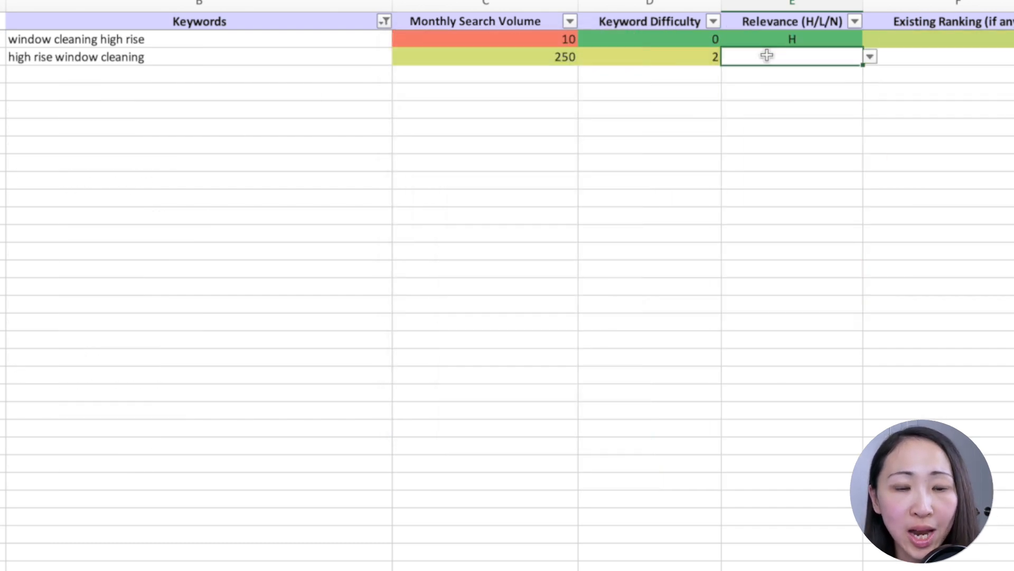
{"action": "left_click", "coordinate": [385, 21]}
{"action": "left_click", "coordinate": [612, 419]}
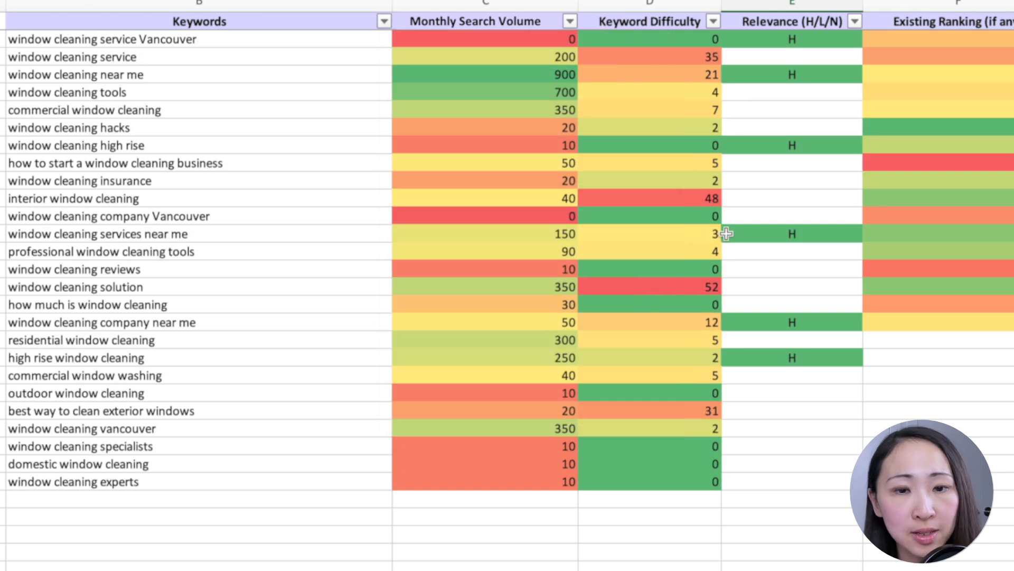
- Rate the relevance of "window cleaning service" and "commercial window cleaning" as H and "window cleaning tools" as L
{"action": "left_click", "coordinate": [763, 56]}
{"action": "key", "text": "alt+Down"}
{"action": "left_click", "coordinate": [731, 74]}
{"action": "left_click", "coordinate": [795, 93]}
{"action": "left_click", "coordinate": [870, 92]}
{"action": "left_click", "coordinate": [742, 132]}
{"action": "left_click", "coordinate": [813, 111]}
{"action": "left_click", "coordinate": [871, 109]}
{"action": "left_click", "coordinate": [732, 133]}
- Set the Relevance of "window cleaning hacks" to L
{"action": "left_click", "coordinate": [808, 127]}
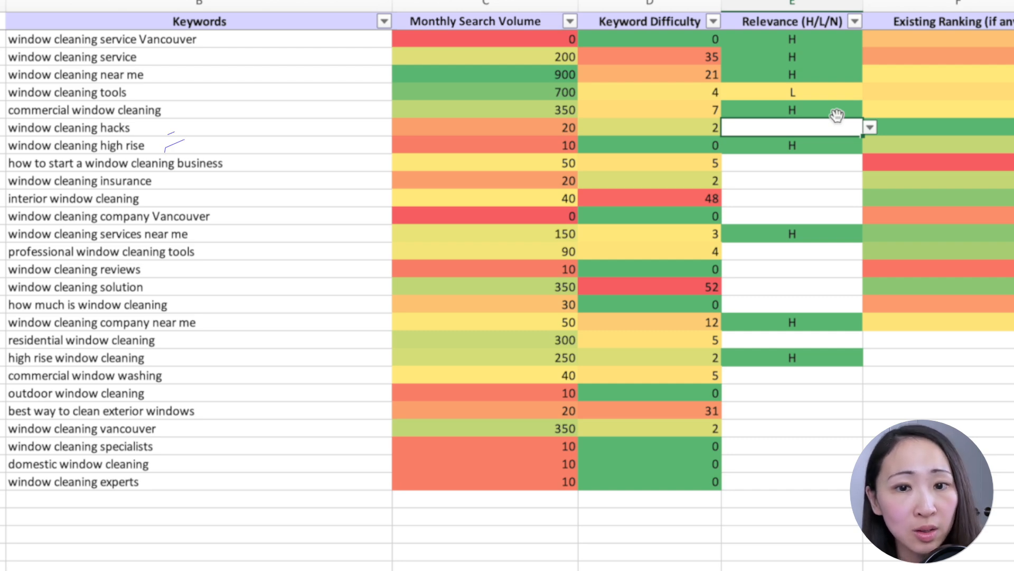
{"action": "left_click", "coordinate": [226, 128]}
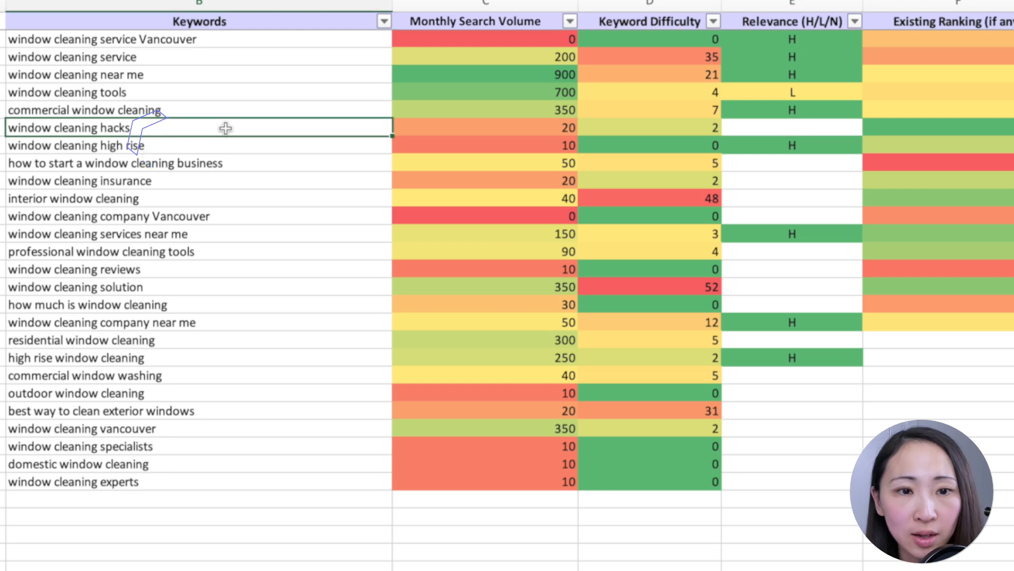
{"action": "left_click", "coordinate": [843, 129]}
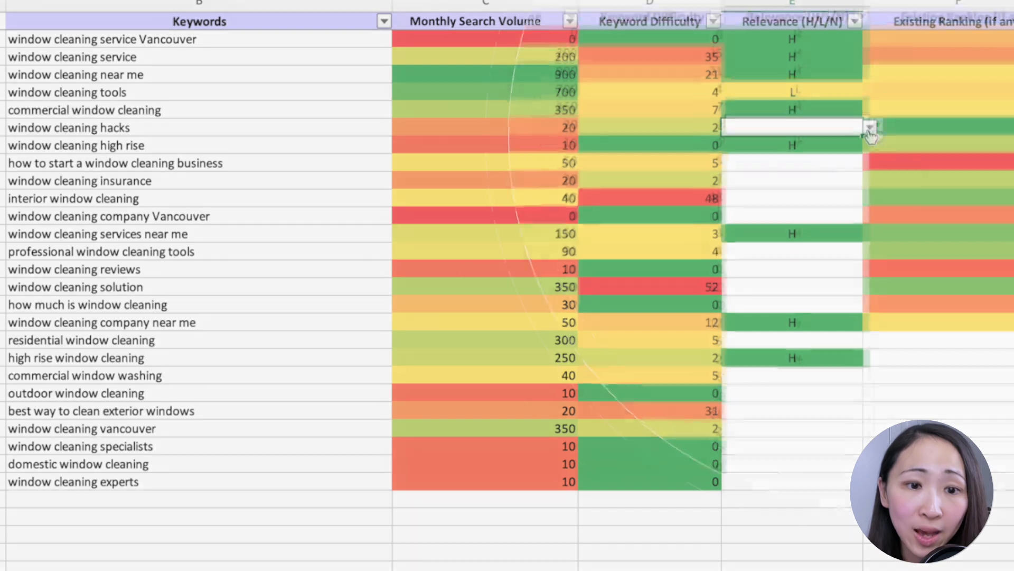
{"action": "left_click", "coordinate": [870, 134]}
{"action": "left_click", "coordinate": [746, 160]}
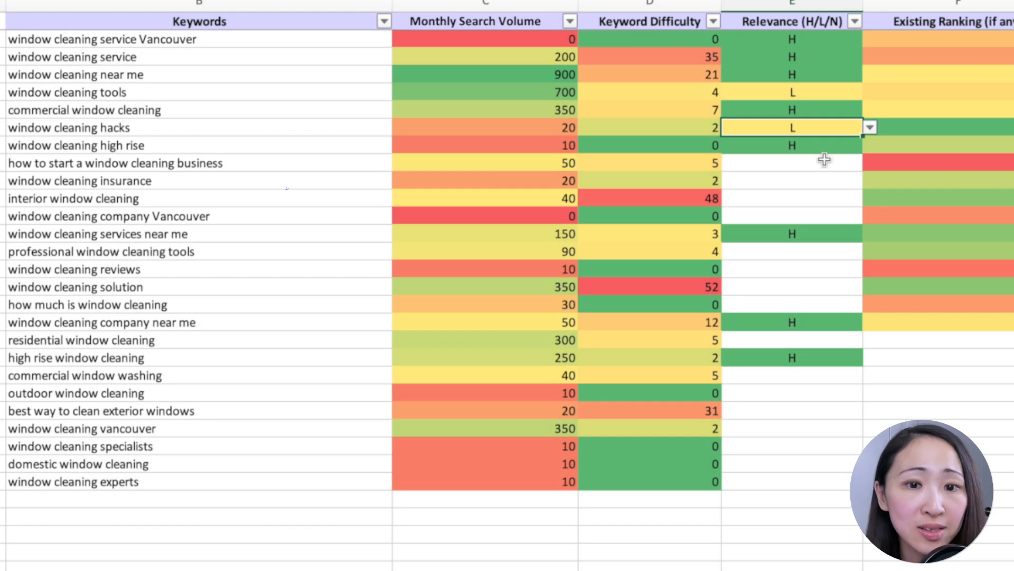
- Set the Relevance of "how to start a window cleaning business" and "window cleaning insurance" to N
{"action": "left_click", "coordinate": [824, 159]}
{"action": "left_click", "coordinate": [338, 162]}
{"action": "left_click_drag", "start_coordinate": [425, 163], "coordinate": [818, 165]}
{"action": "left_click", "coordinate": [817, 165]}
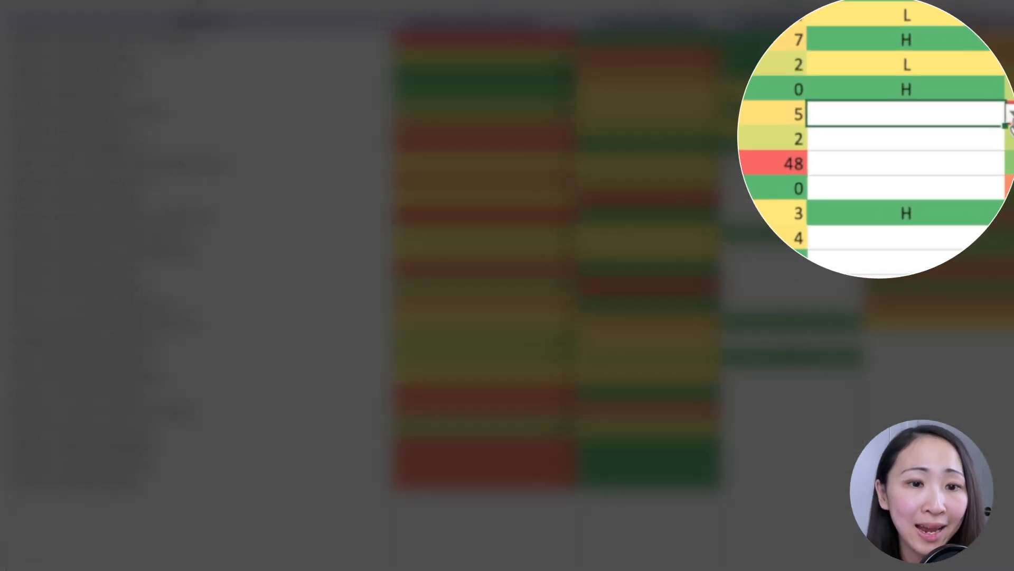
{"action": "left_click", "coordinate": [855, 163]}
{"action": "left_click", "coordinate": [732, 217]}
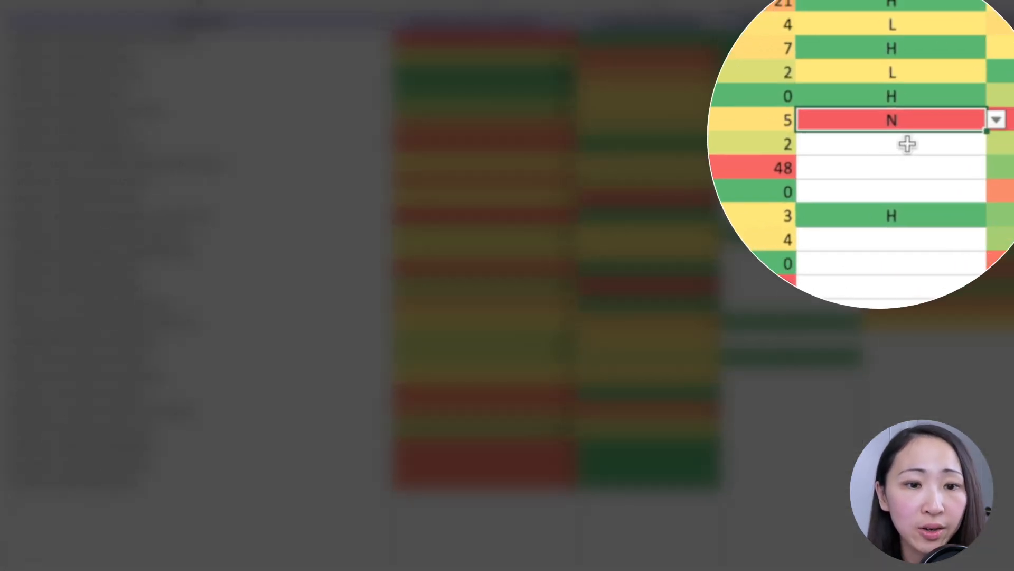
{"action": "left_click", "coordinate": [803, 181]}
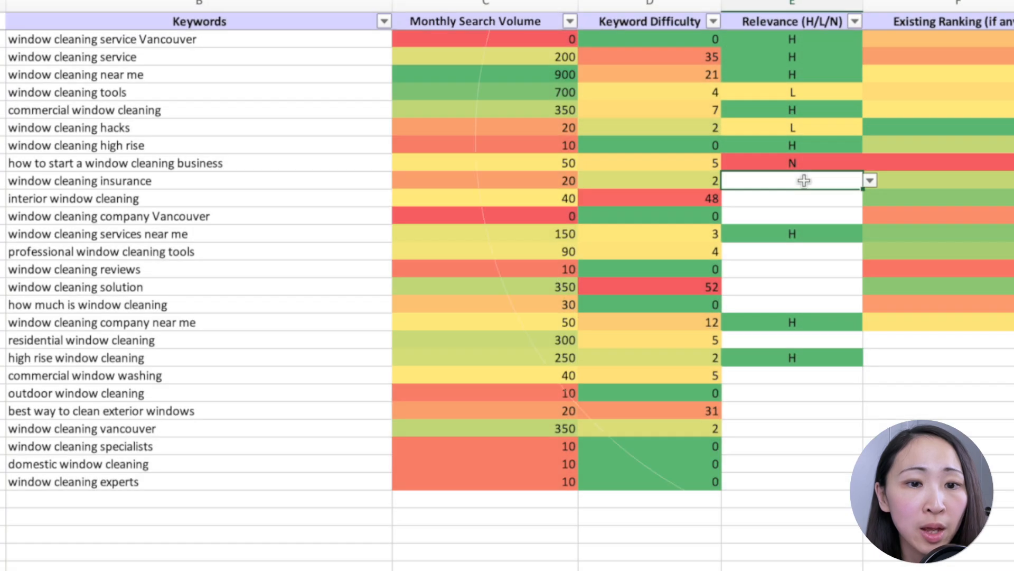
{"action": "left_click", "coordinate": [870, 183]}
{"action": "left_click", "coordinate": [733, 233]}
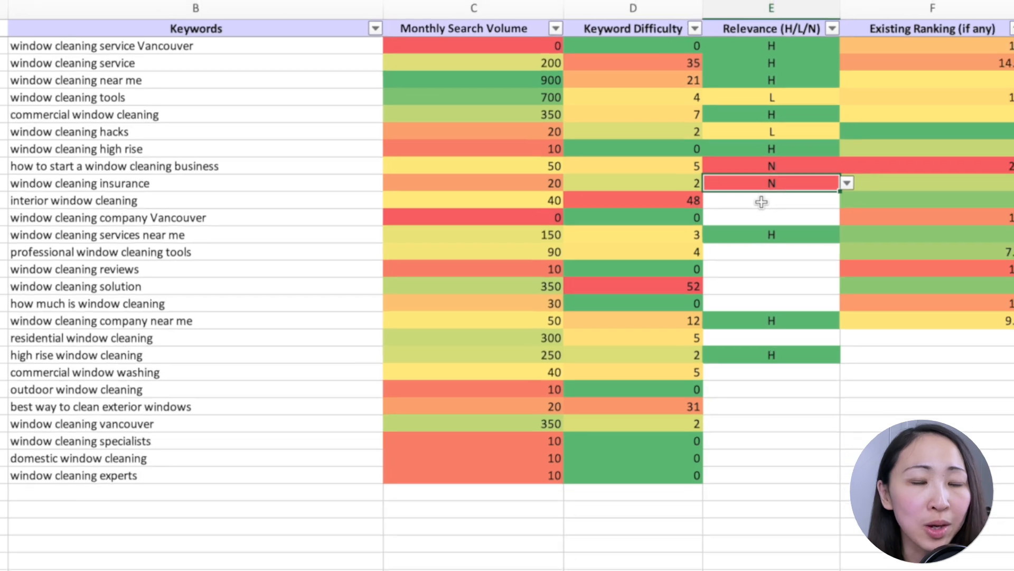
{"action": "left_click", "coordinate": [782, 200]}
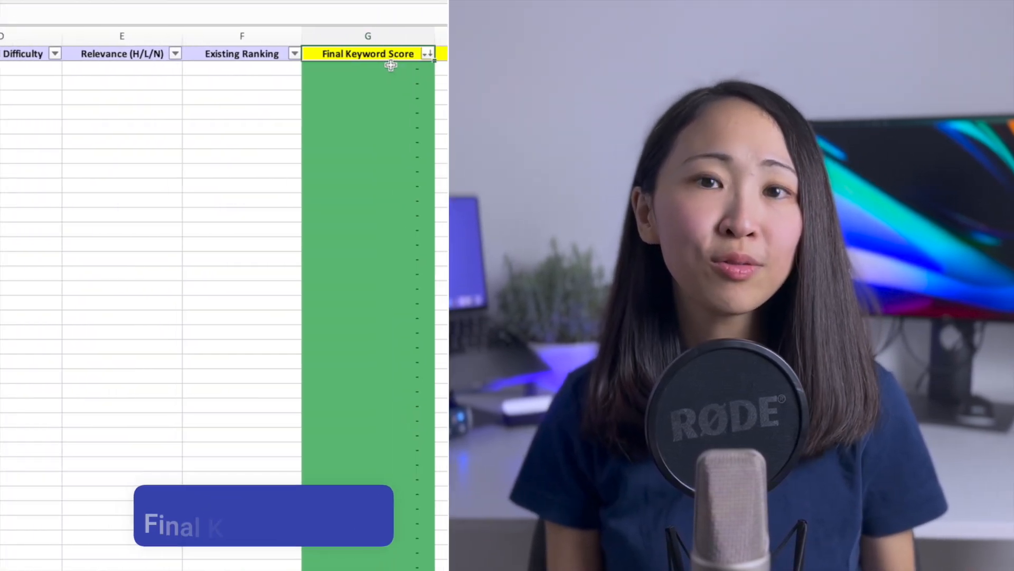
- Mark the first row's Selected? cell as Y, beside the Final Keyword Score column on the Step 2 sheet
{"action": "left_click", "coordinate": [391, 65]}
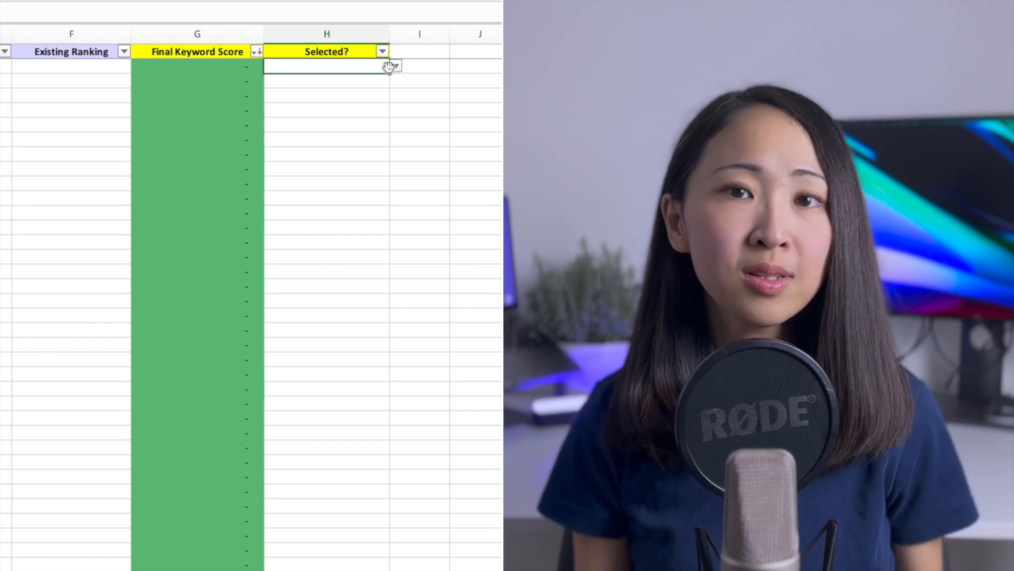
{"action": "left_click", "coordinate": [398, 65]}
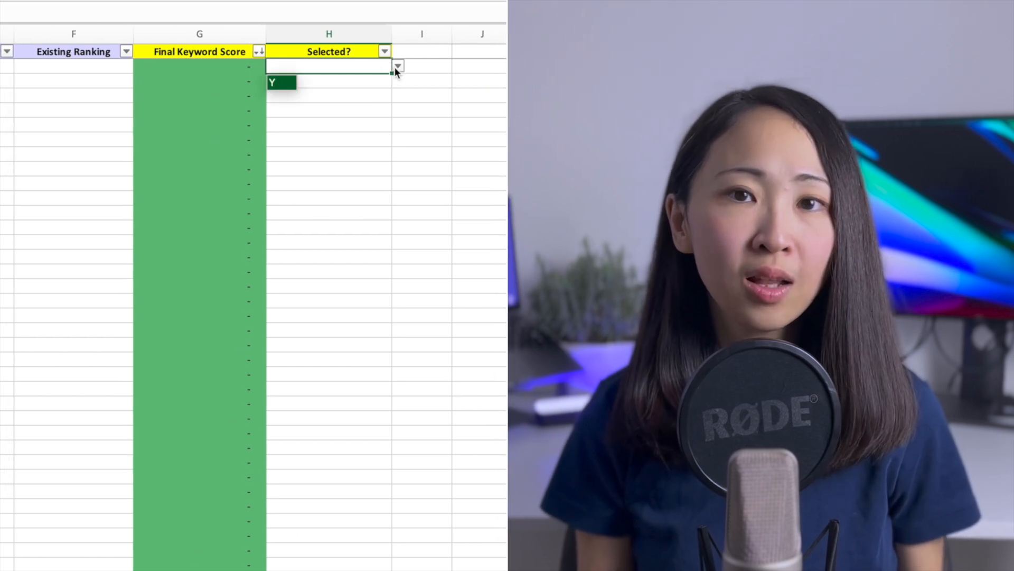
{"action": "left_click", "coordinate": [291, 83]}
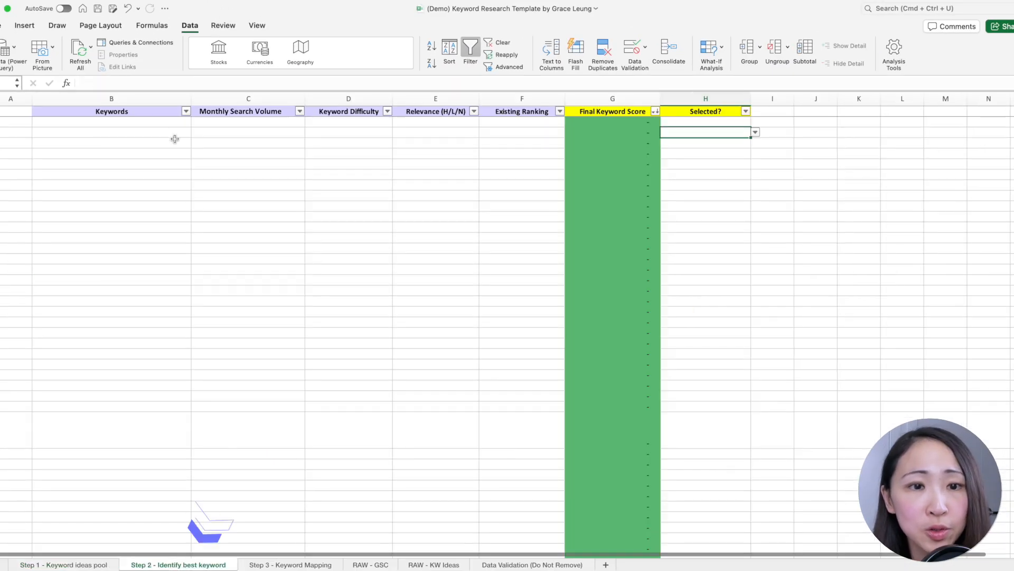
- Paste the rated keyword table as values only into the Step 2 sheet, starting at the first Keywords cell
{"action": "right_click", "coordinate": [175, 122]}
{"action": "mouse_move", "coordinate": [222, 164]}
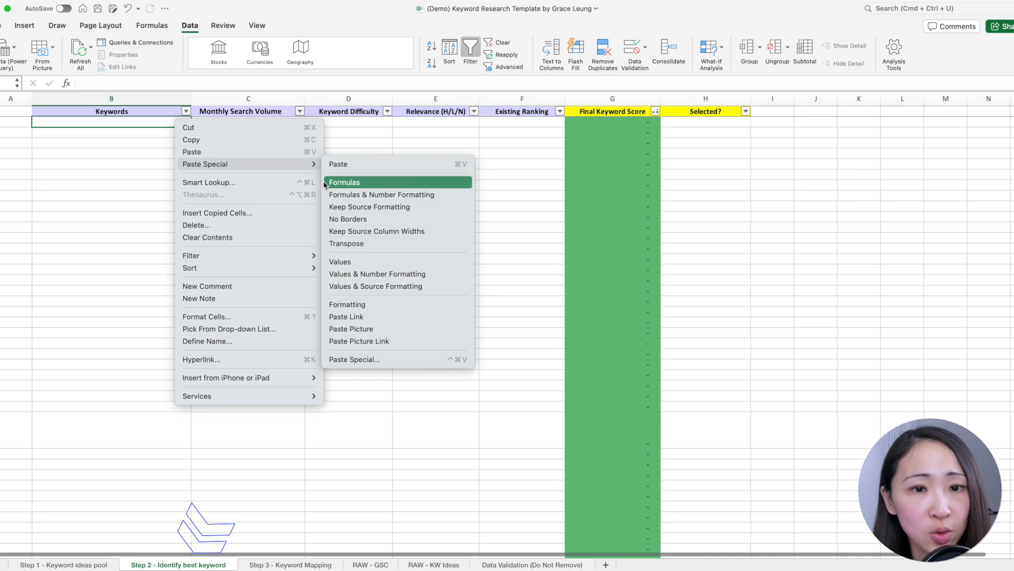
{"action": "left_click", "coordinate": [358, 262]}
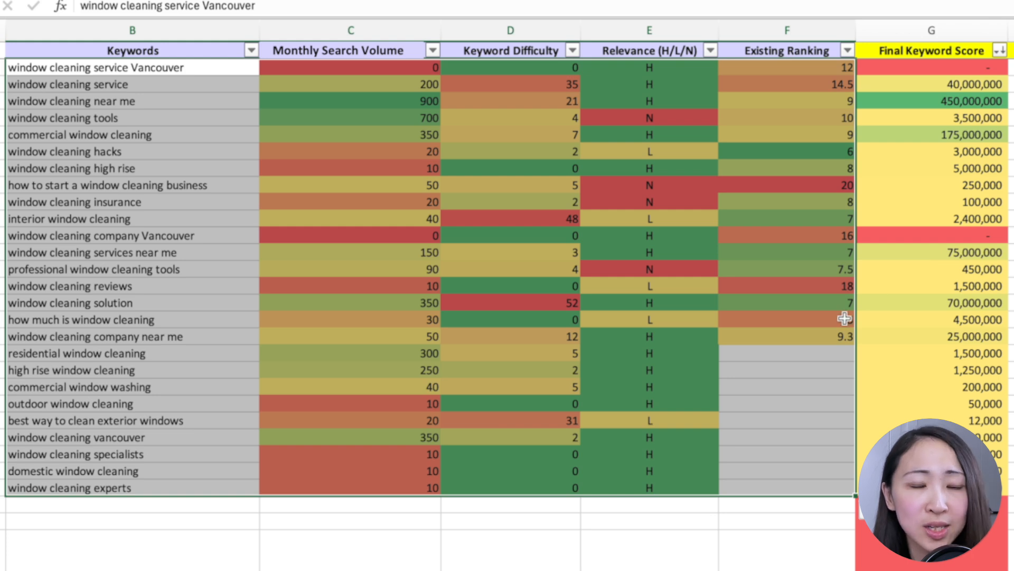
- Sort the Step 2 keyword table by Final Keyword Score in descending order
{"action": "left_click", "coordinate": [796, 478]}
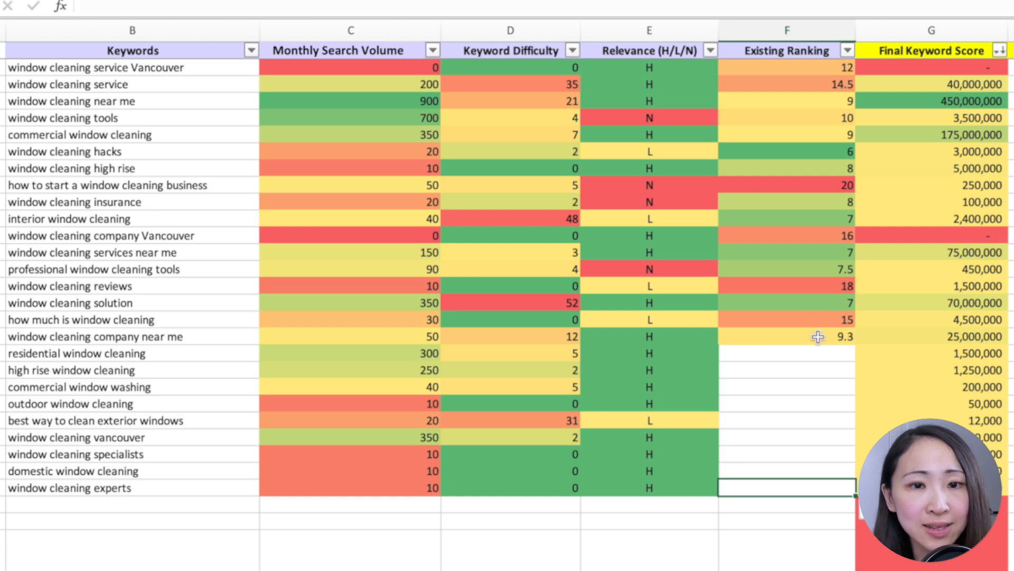
{"action": "left_click", "coordinate": [391, 102]}
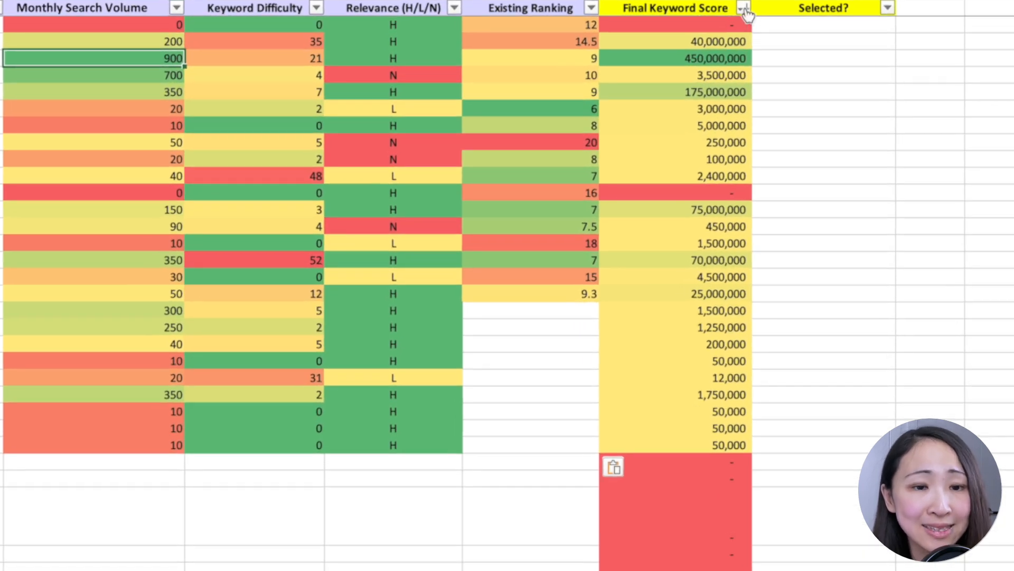
{"action": "left_click", "coordinate": [744, 7]}
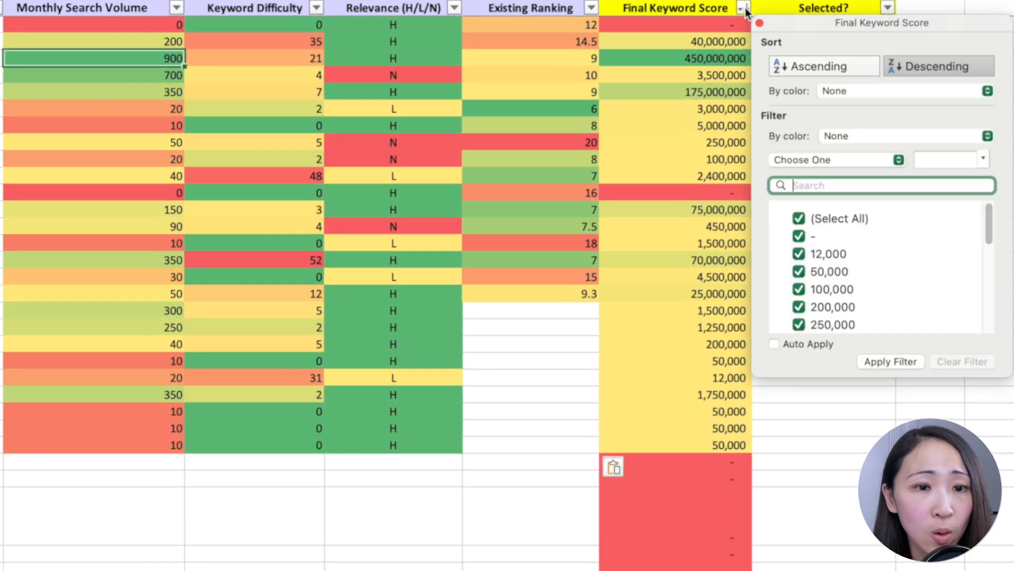
{"action": "left_click", "coordinate": [909, 66]}
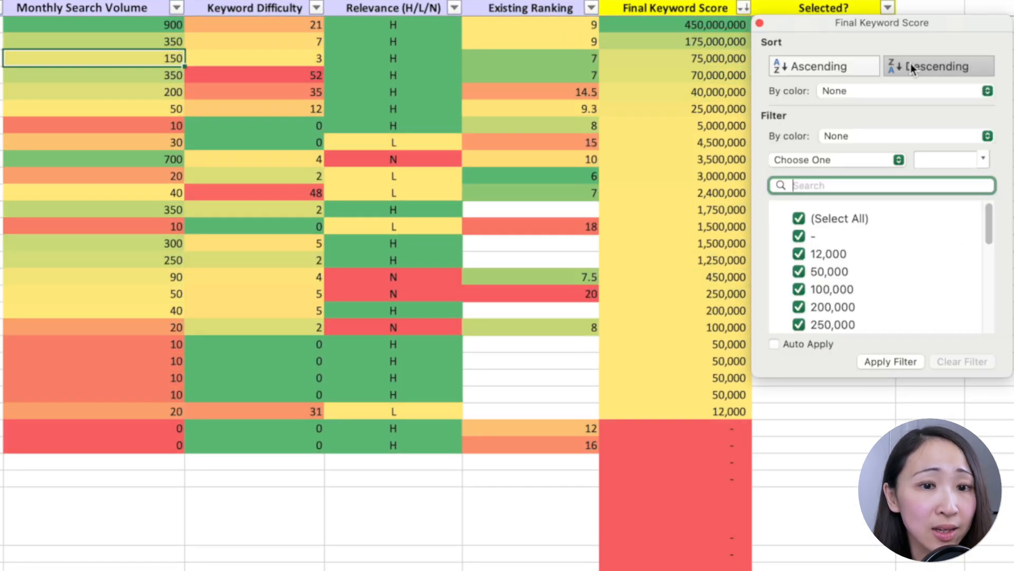
{"action": "left_click", "coordinate": [653, 72]}
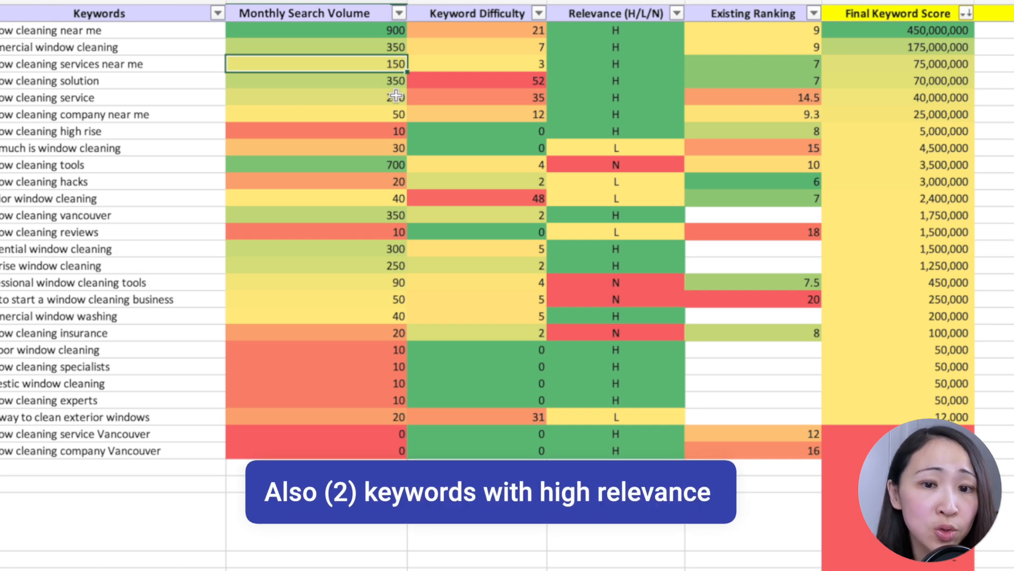
- Review the Relevance ratings of the top-scoring keywords and compare the values down the Monthly Search Volume column
{"action": "left_click_drag", "start_coordinate": [635, 31], "coordinate": [639, 136]}
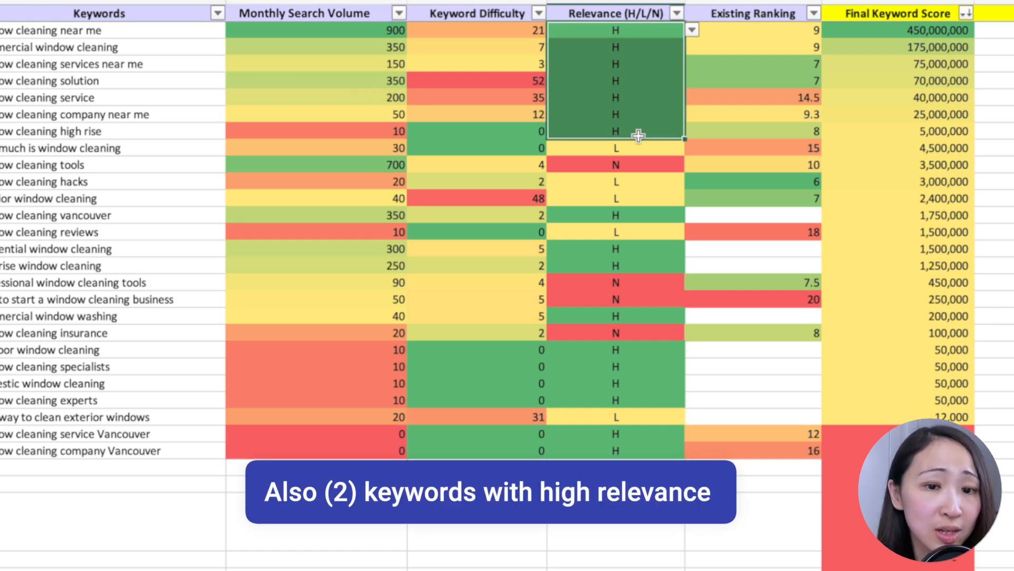
{"action": "left_click", "coordinate": [639, 132]}
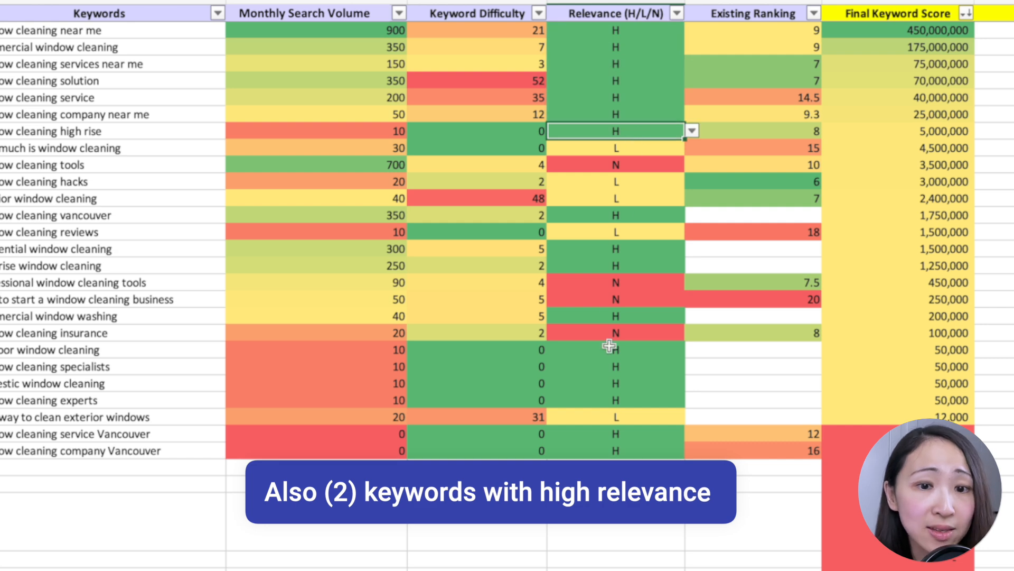
{"action": "left_click", "coordinate": [616, 383]}
{"action": "left_click_drag", "start_coordinate": [376, 30], "coordinate": [374, 414]}
{"action": "left_click", "coordinate": [372, 404]}
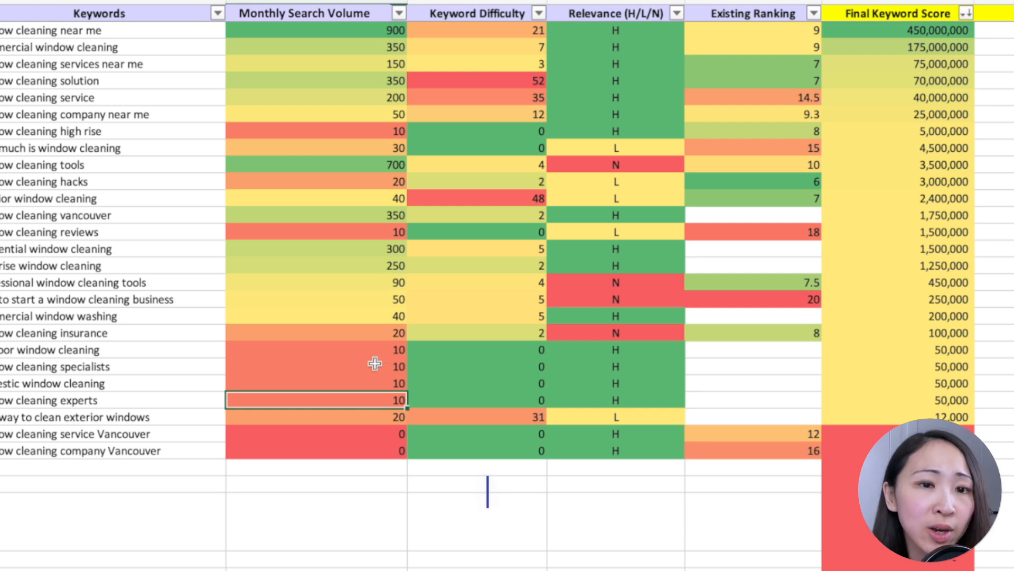
- Mark the three highest-scoring keywords as Y in the Selected? column: window cleaning near me, commercial window cleaning, and window cleaning services near me
{"action": "left_click_drag", "start_coordinate": [362, 265], "coordinate": [363, 312]}
{"action": "left_click", "coordinate": [362, 313]}
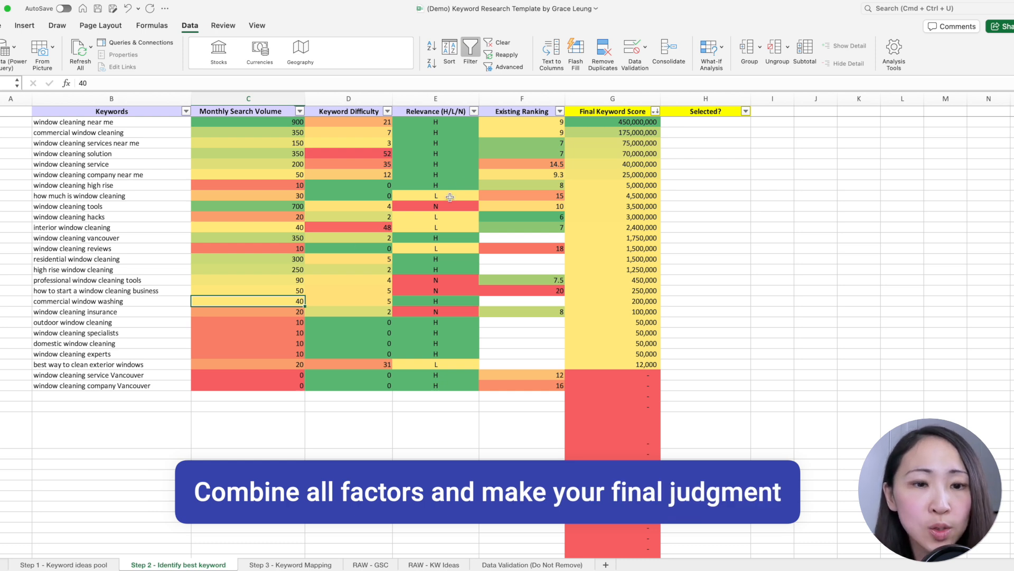
{"action": "left_click", "coordinate": [718, 123]}
{"action": "type", "text": "Y"}
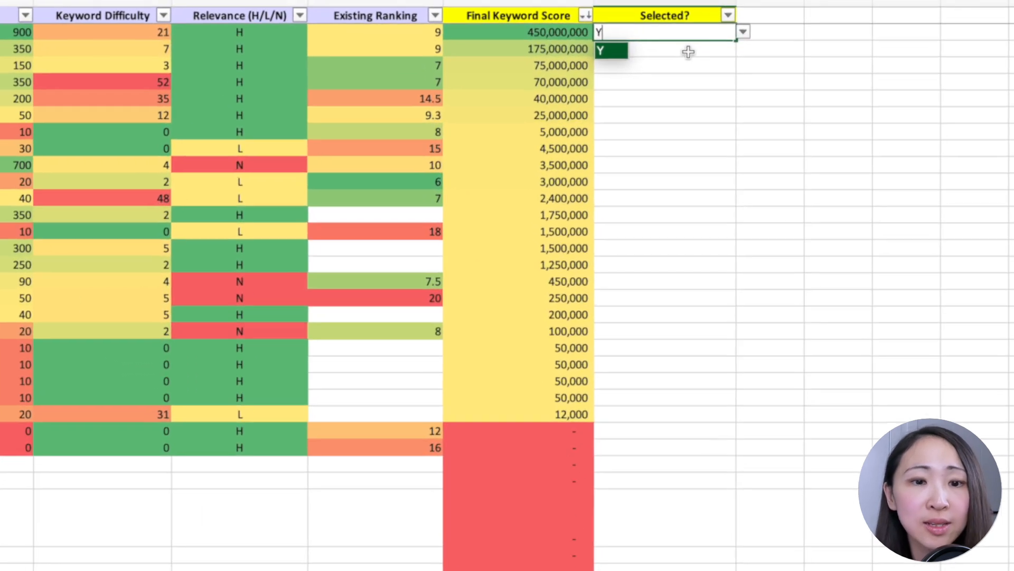
{"action": "key", "text": "Return"}
{"action": "type", "text": "Y"}
{"action": "key", "text": "Return"}
{"action": "type", "text": "Y"}
- Mark window cleaning service and high rise window cleaning as Y in the Selected? column
{"action": "left_click", "coordinate": [693, 84]}
{"action": "left_click", "coordinate": [689, 94]}
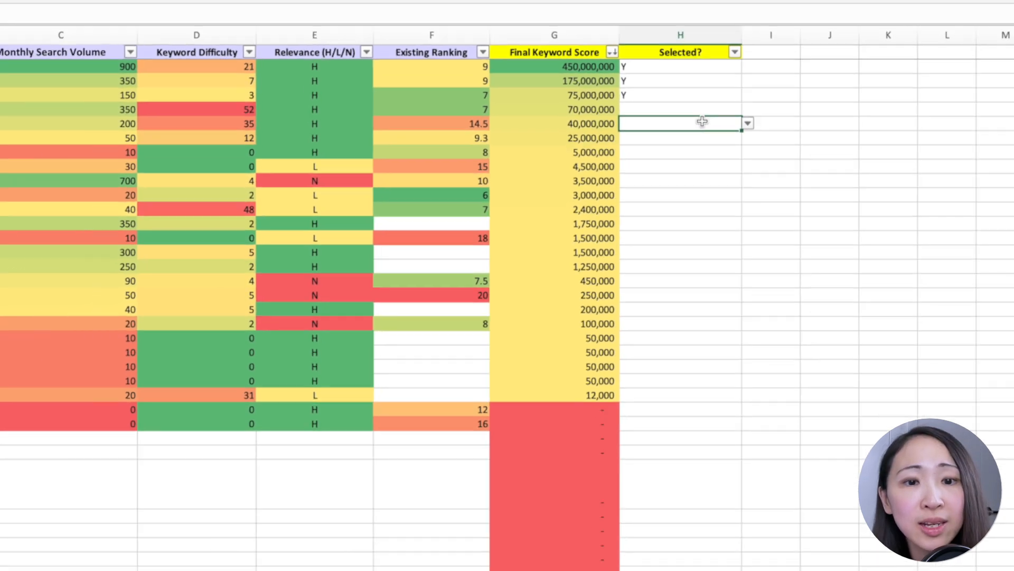
{"action": "type", "text": "Y"}
{"action": "key", "text": "Return"}
{"action": "left_click", "coordinate": [698, 252]}
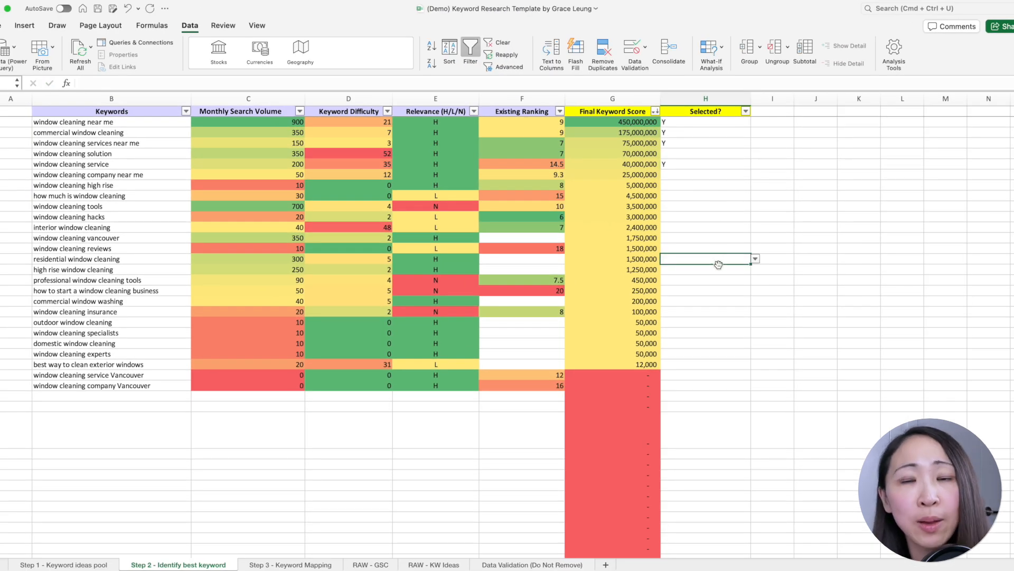
{"action": "left_click", "coordinate": [719, 268]}
{"action": "type", "text": "Y"}
{"action": "left_click", "coordinate": [732, 290]}
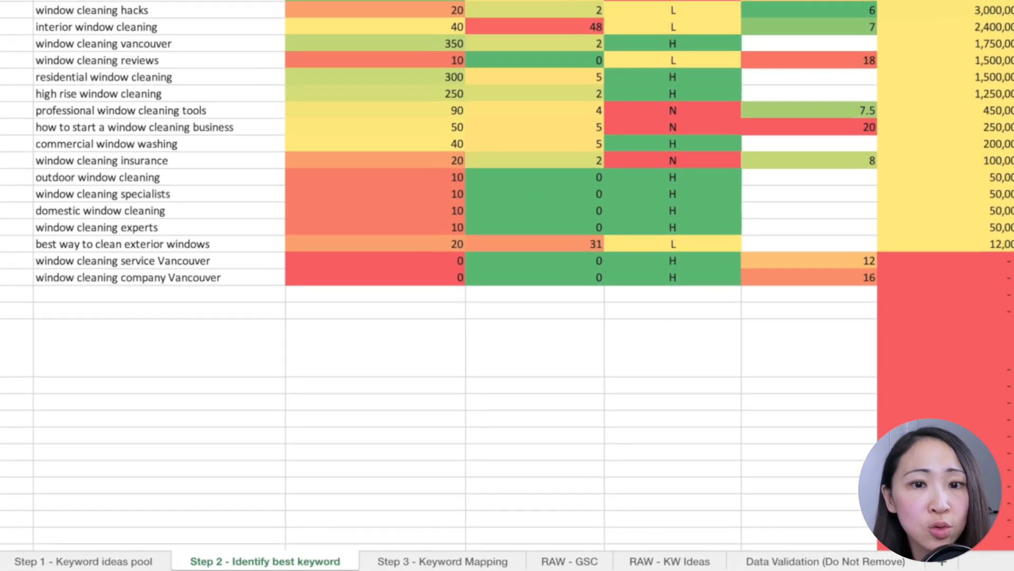
- Compare the Step 1 keyword ideas pool with the Selected? column on the Step 2 sheet
{"action": "left_click", "coordinate": [127, 560]}
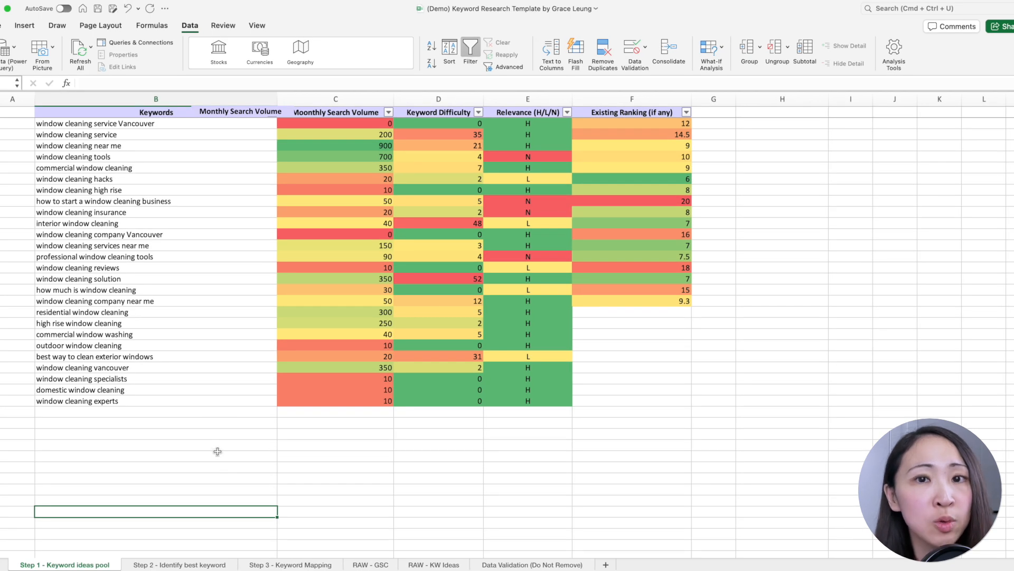
{"action": "left_click", "coordinate": [172, 564]}
{"action": "left_click_drag", "start_coordinate": [719, 124], "coordinate": [714, 356]}
{"action": "left_click", "coordinate": [715, 355]}
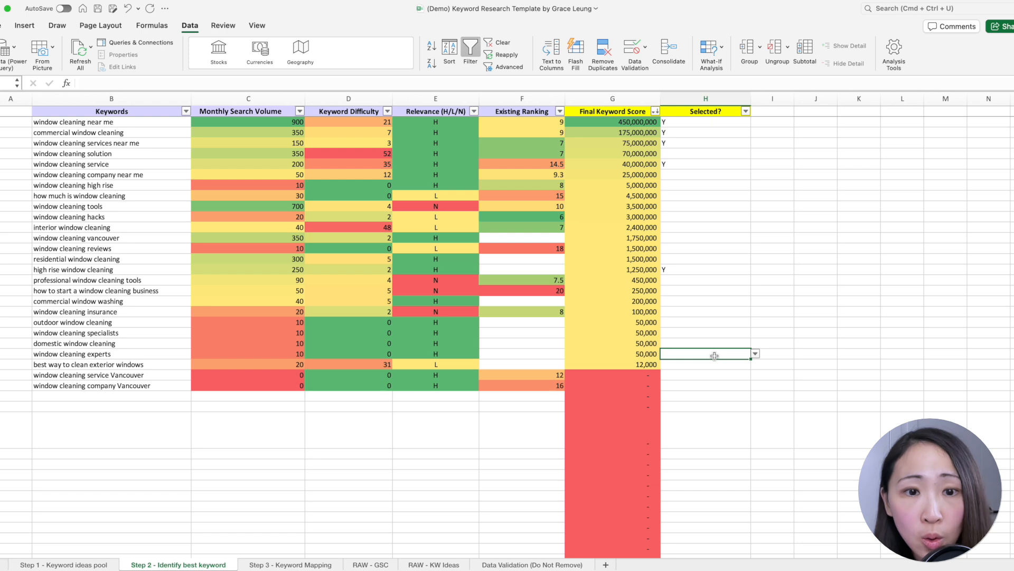
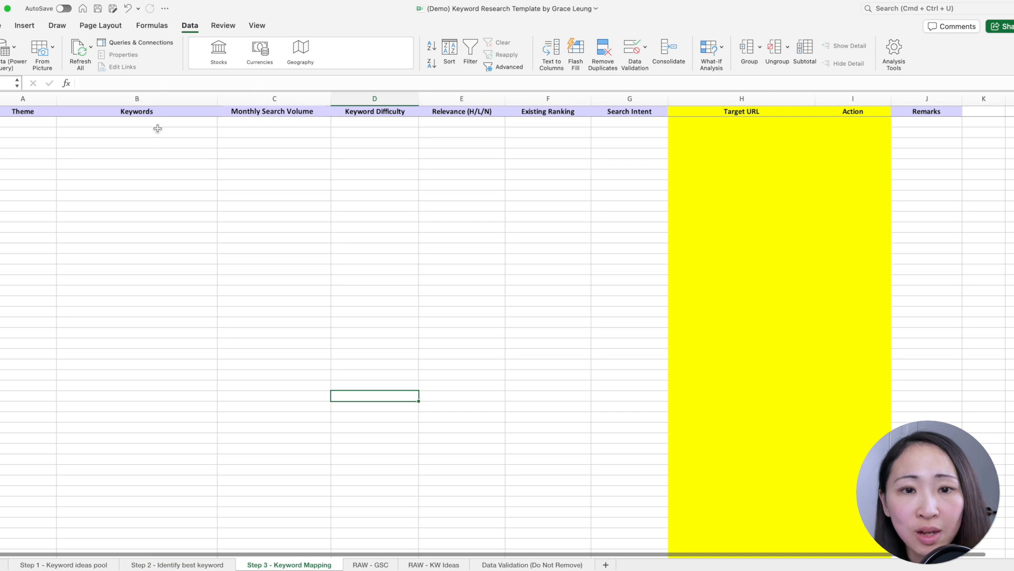
- Paste the selected keywords and their metrics as values only into the Step 3 - Keyword Mapping sheet, starting at the first Keywords cell
{"action": "left_click", "coordinate": [157, 121]}
{"action": "right_click", "coordinate": [158, 121]}
{"action": "mouse_move", "coordinate": [295, 163]}
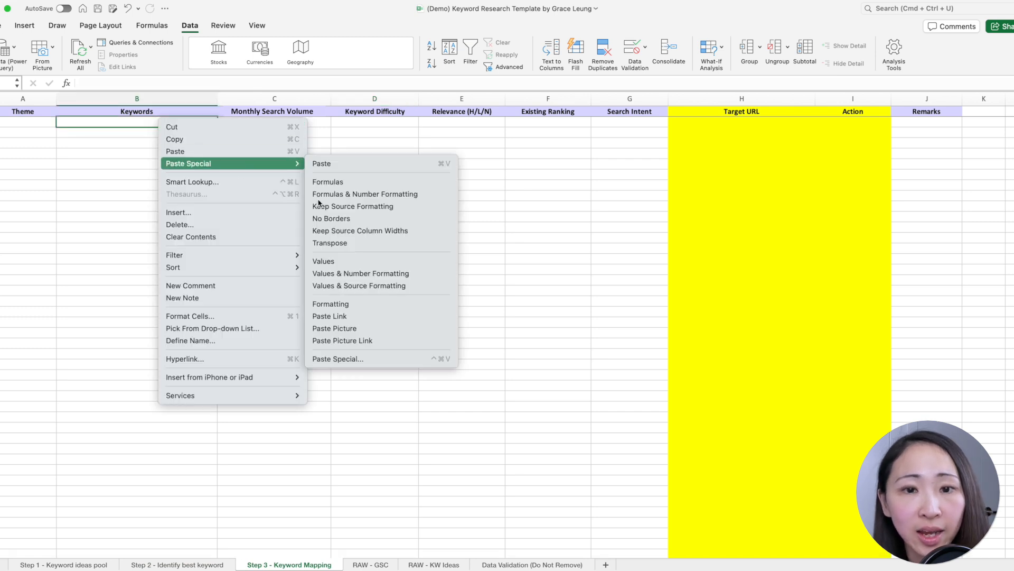
{"action": "left_click", "coordinate": [363, 261]}
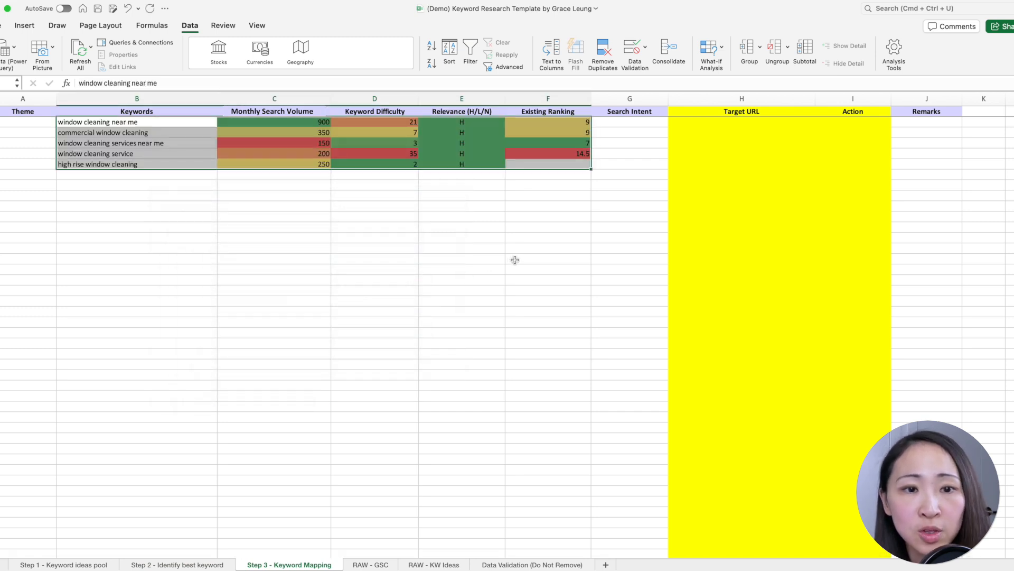
{"action": "left_click", "coordinate": [553, 226]}
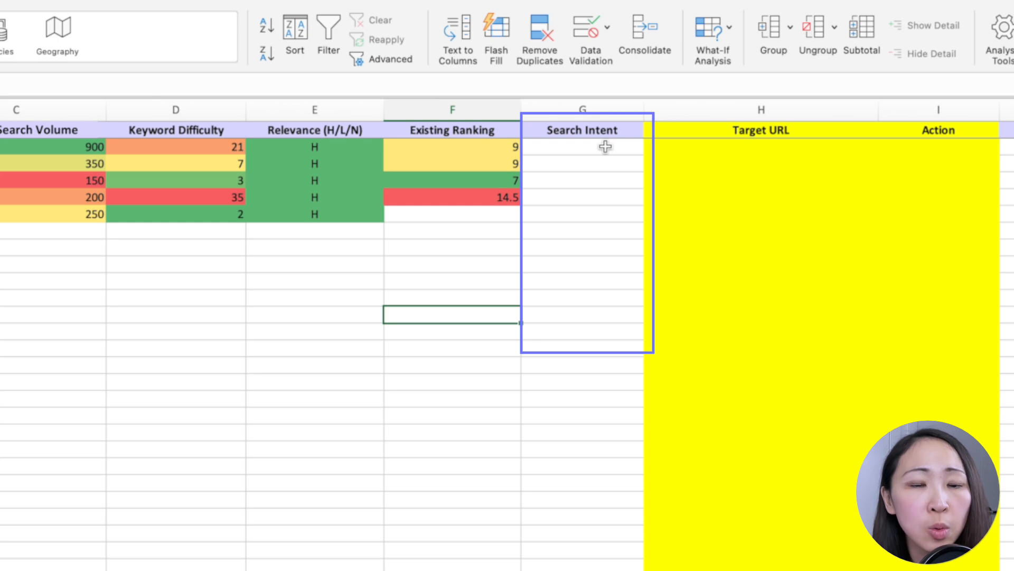
- View the available Search Intent options for the keyword window cleaning near me
{"action": "left_click", "coordinate": [605, 147]}
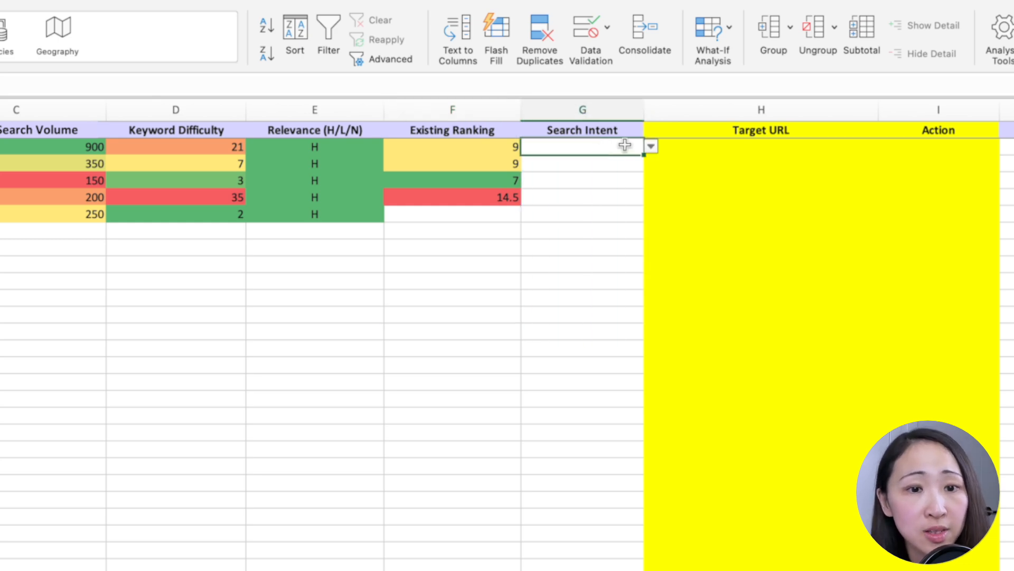
{"action": "left_click", "coordinate": [650, 147]}
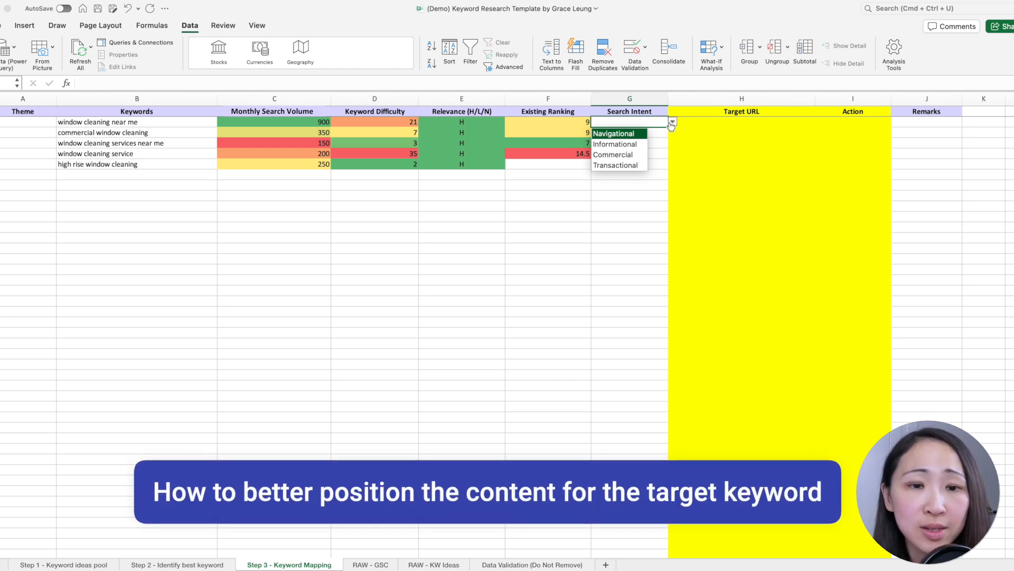
{"action": "key", "text": "Escape"}
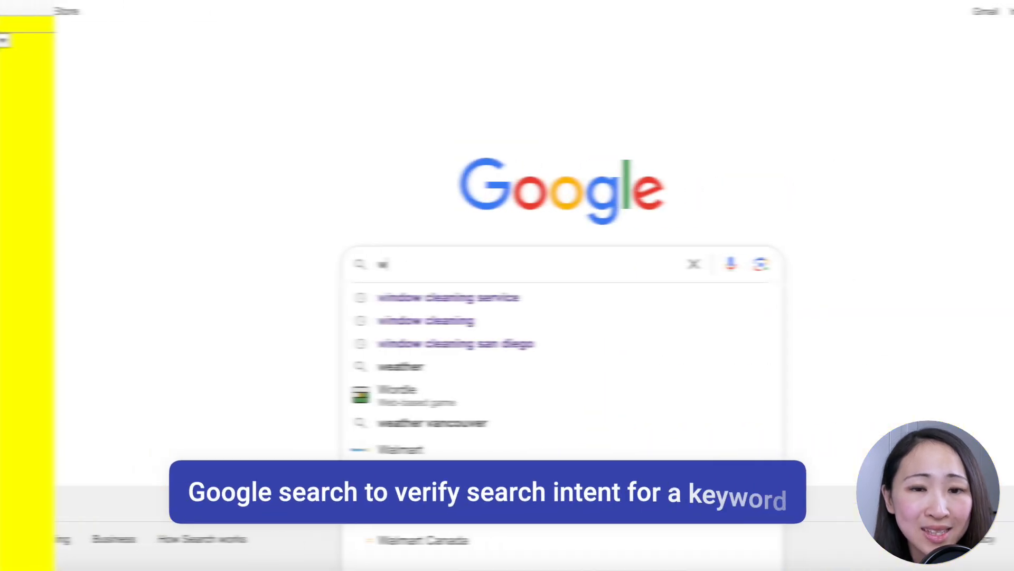
- Search Google for "window cleaning near me" and examine the types of pages in the results to verify the keyword's search intent
{"action": "type", "text": "ndow"}
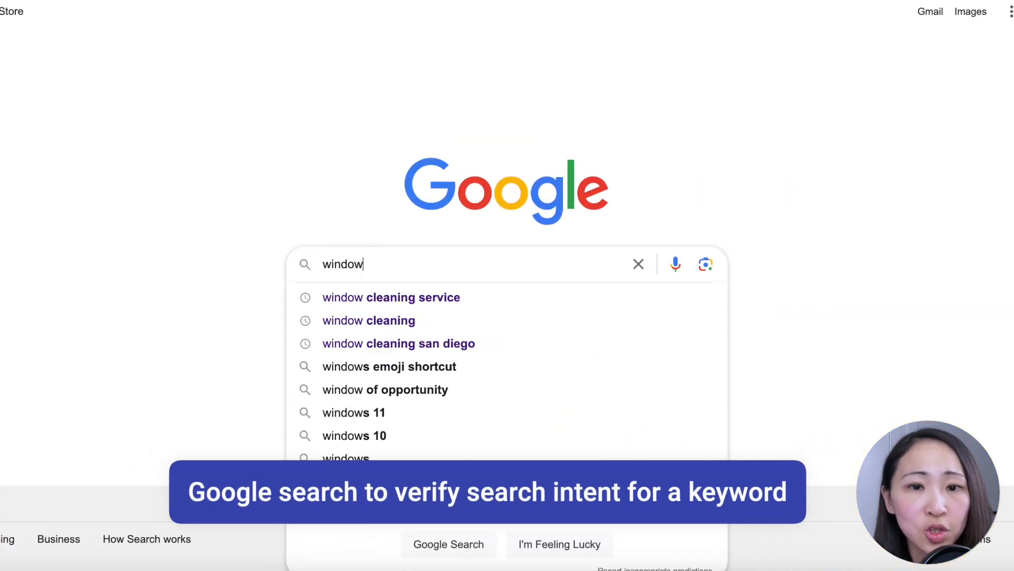
{"action": "type", "text": " cleaning nea"}
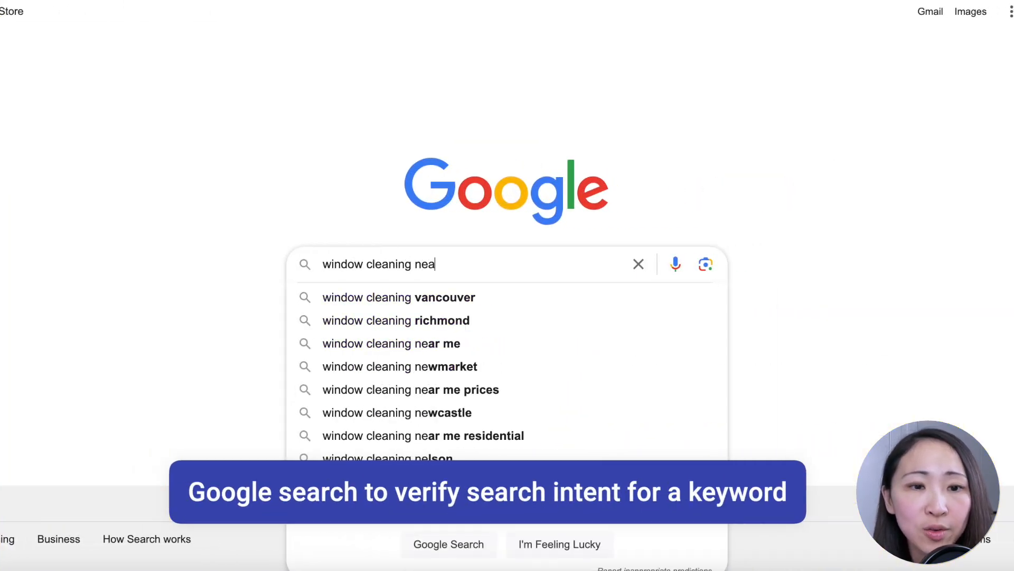
{"action": "type", "text": "r me"}
{"action": "key", "text": "Return"}
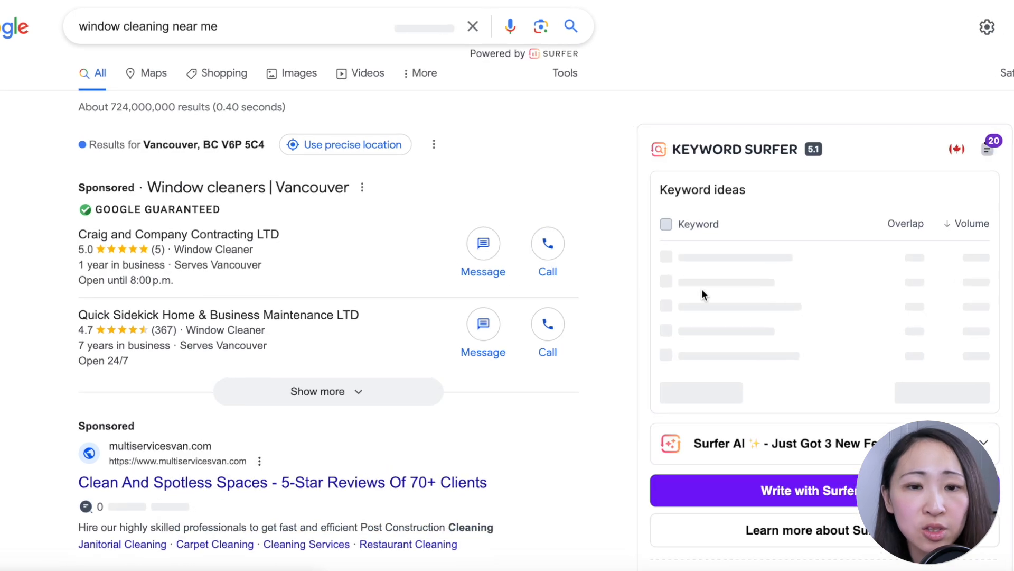
{"action": "scroll", "coordinate": [702, 295], "scroll_direction": "down", "scroll_amount": 3}
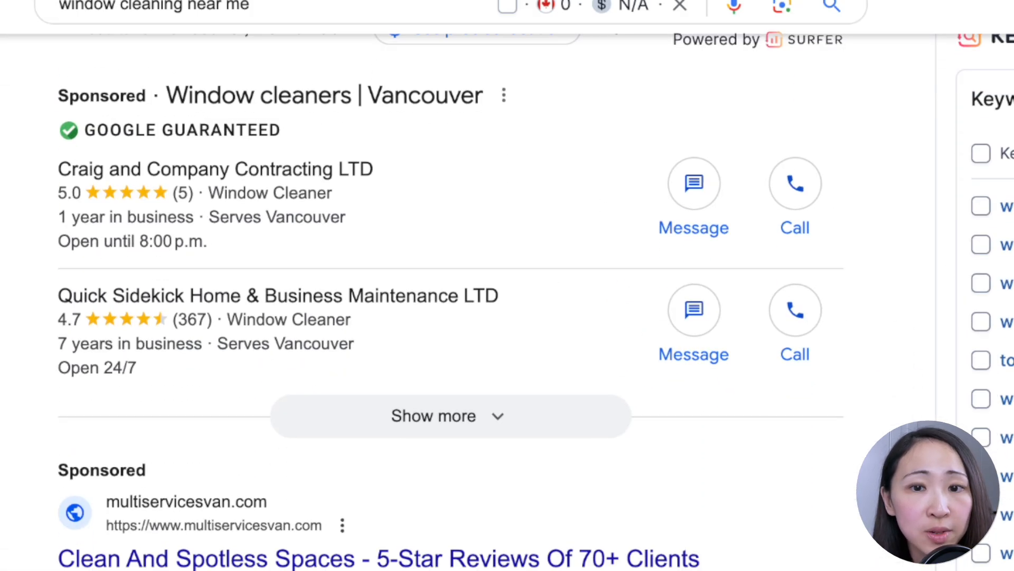
{"action": "scroll", "coordinate": [449, 295], "scroll_direction": "down", "scroll_amount": 10}
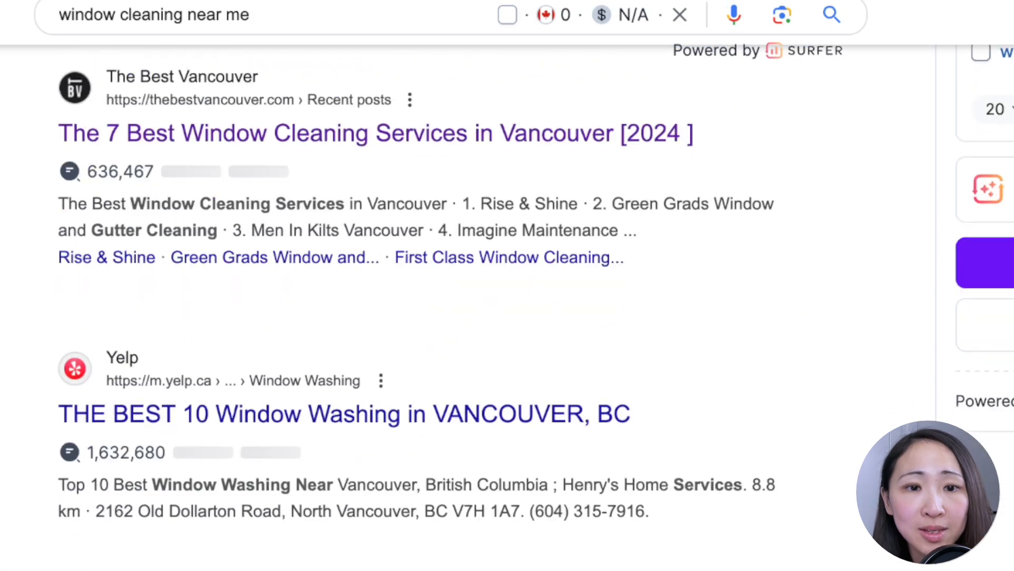
{"action": "scroll", "coordinate": [449, 296], "scroll_direction": "down", "scroll_amount": 8}
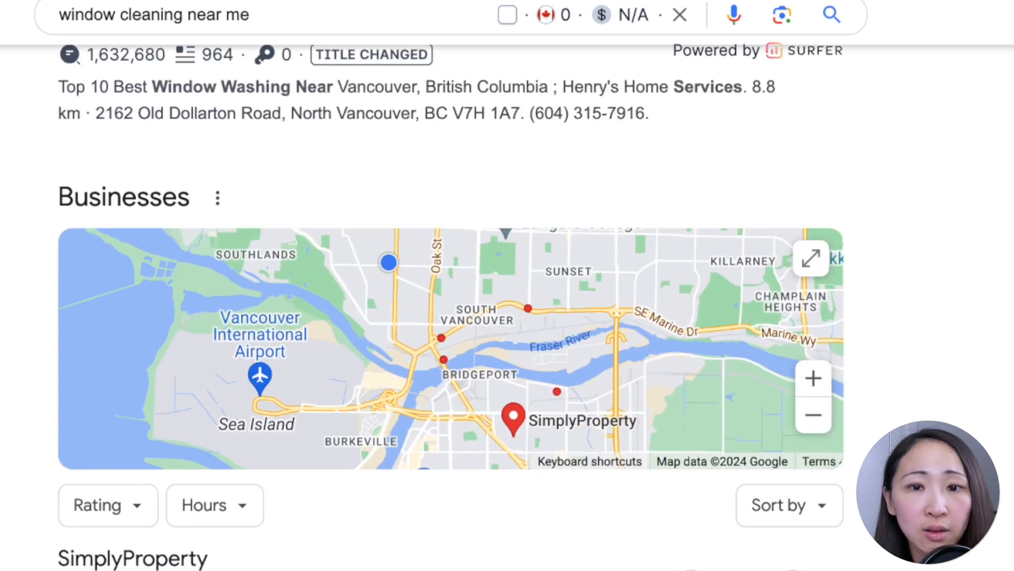
{"action": "scroll", "coordinate": [449, 296], "scroll_direction": "down", "scroll_amount": 10}
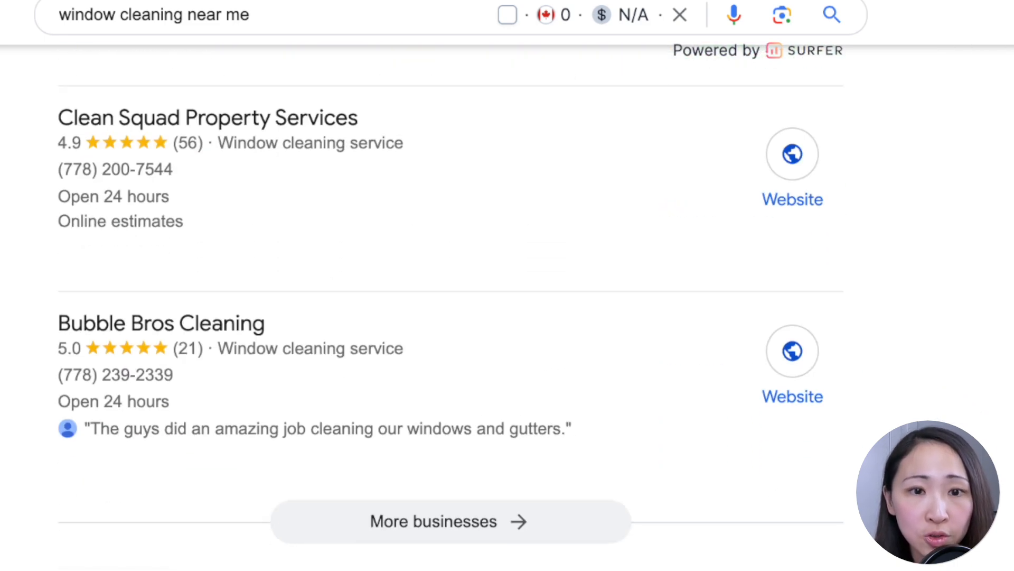
{"action": "scroll", "coordinate": [821, 560], "scroll_direction": "down", "scroll_amount": 10}
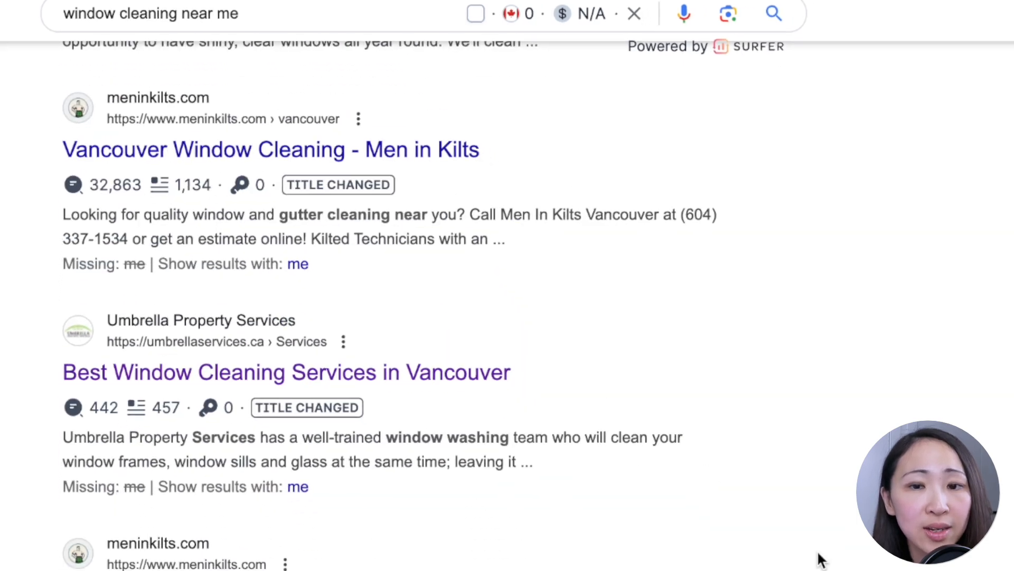
{"action": "scroll", "coordinate": [821, 560], "scroll_direction": "down", "scroll_amount": 6}
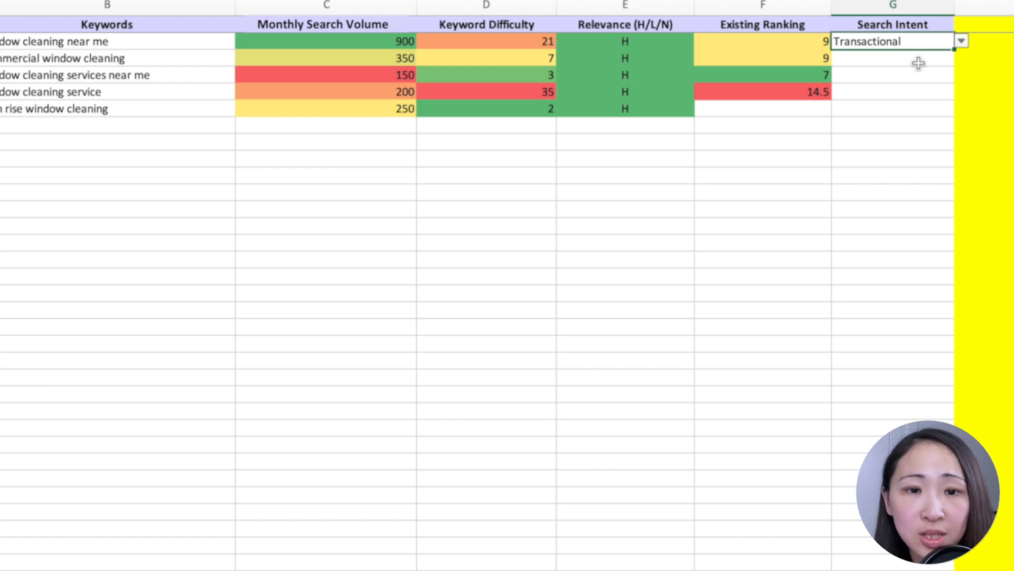
- In the Excel mapping sheet, set Search Intent to Commercial for commercial window cleaning and Transactional for window cleaning services near me
{"action": "left_click", "coordinate": [947, 60]}
{"action": "left_click", "coordinate": [961, 58]}
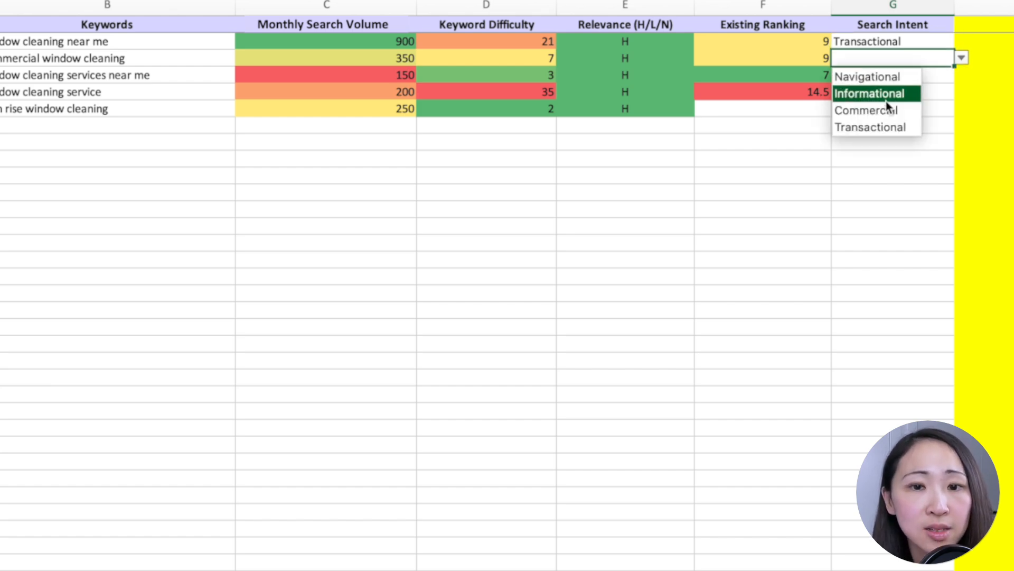
{"action": "left_click", "coordinate": [886, 109]}
{"action": "left_click", "coordinate": [933, 76]}
{"action": "left_click", "coordinate": [961, 75]}
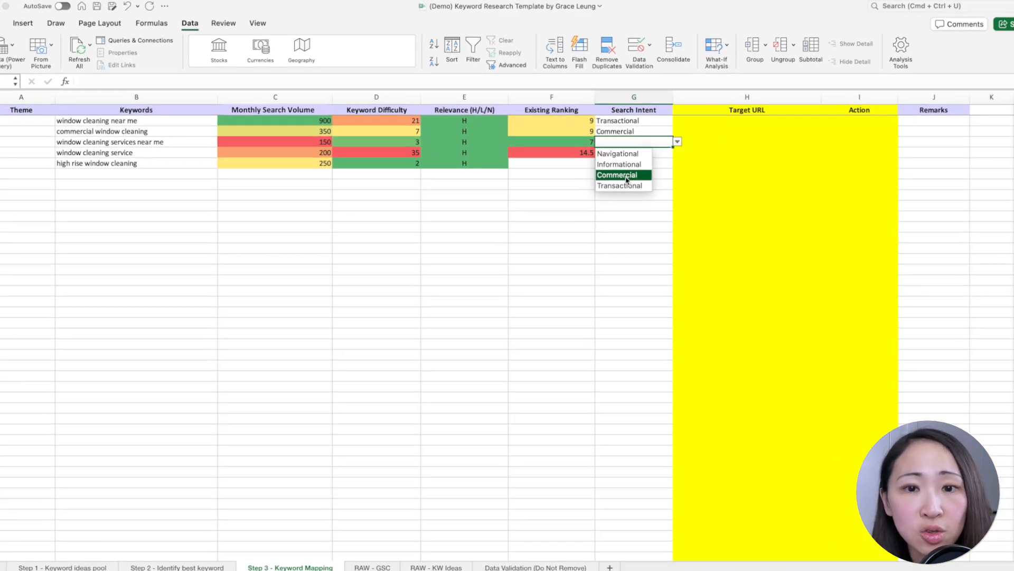
{"action": "left_click", "coordinate": [620, 186]}
- Set Search Intent to Commercial for both window cleaning service and high rise window cleaning
{"action": "left_click", "coordinate": [633, 153]}
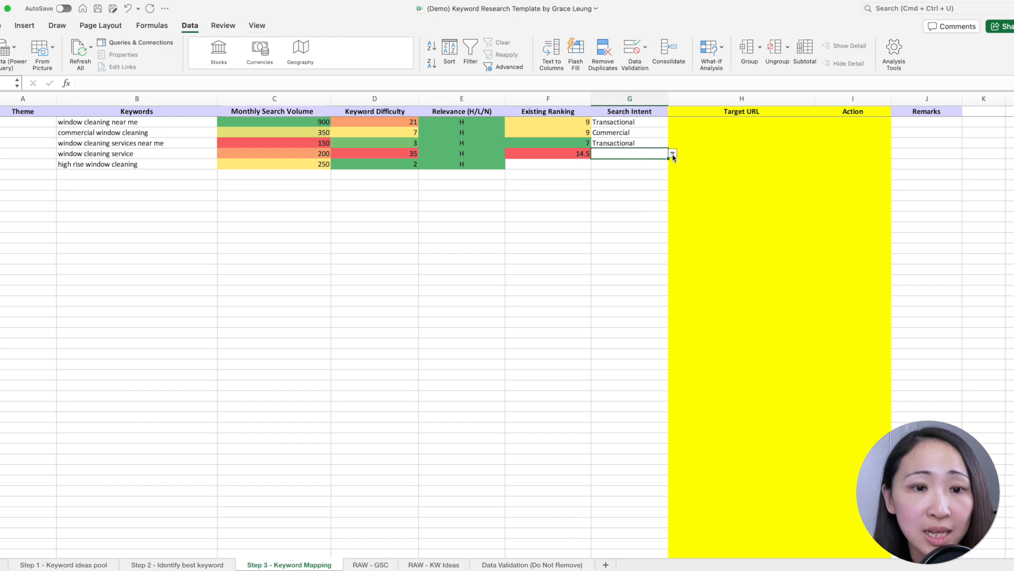
{"action": "left_click", "coordinate": [677, 152]}
{"action": "left_click", "coordinate": [618, 185]}
{"action": "left_click", "coordinate": [648, 163]}
{"action": "left_click", "coordinate": [672, 164]}
{"action": "left_click", "coordinate": [616, 197]}
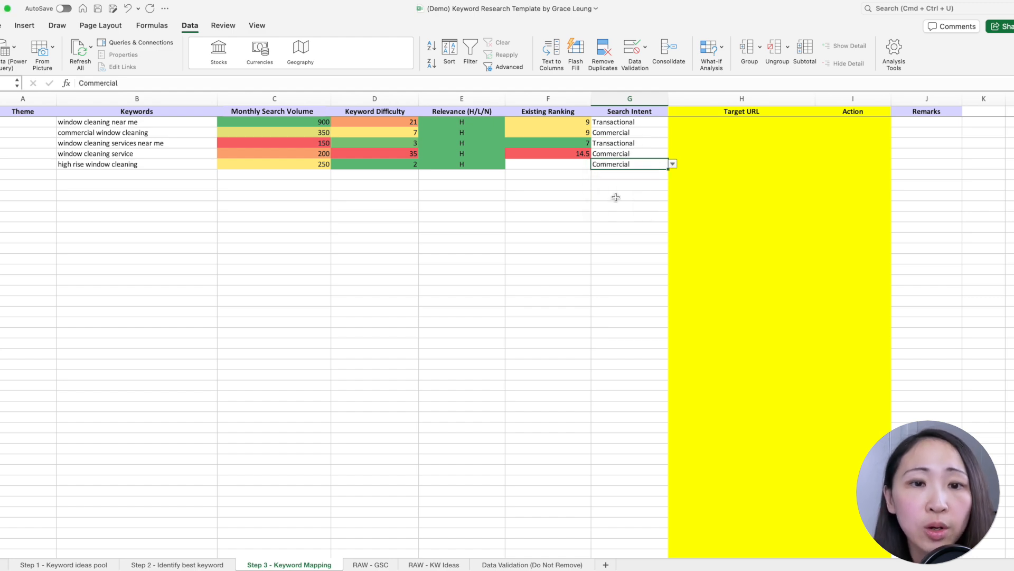
- Review the Target URL cells of the five mapped keywords and the Existing Ranking values of the first four
{"action": "left_click_drag", "start_coordinate": [742, 121], "coordinate": [741, 164]}
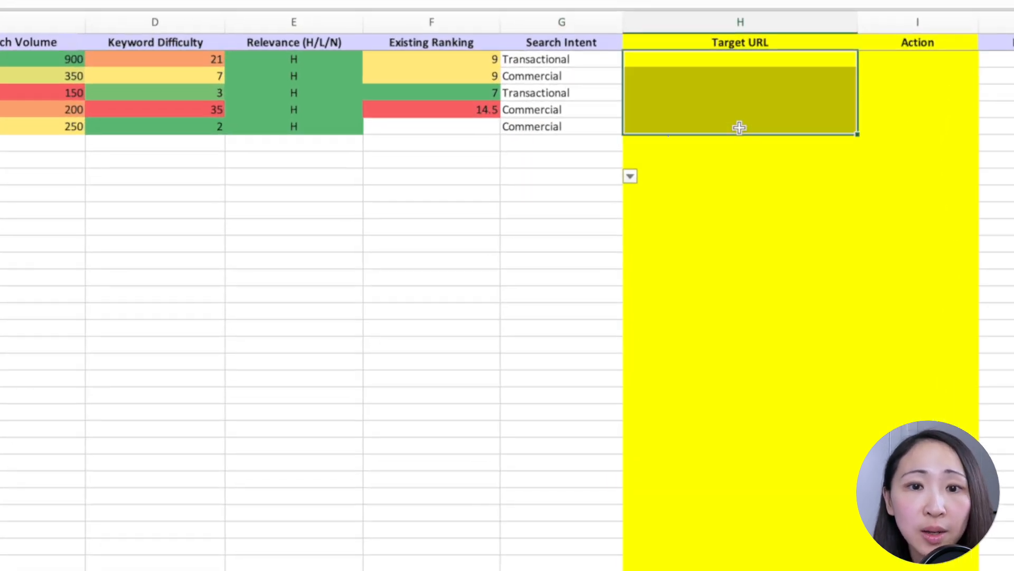
{"action": "left_click", "coordinate": [739, 127]}
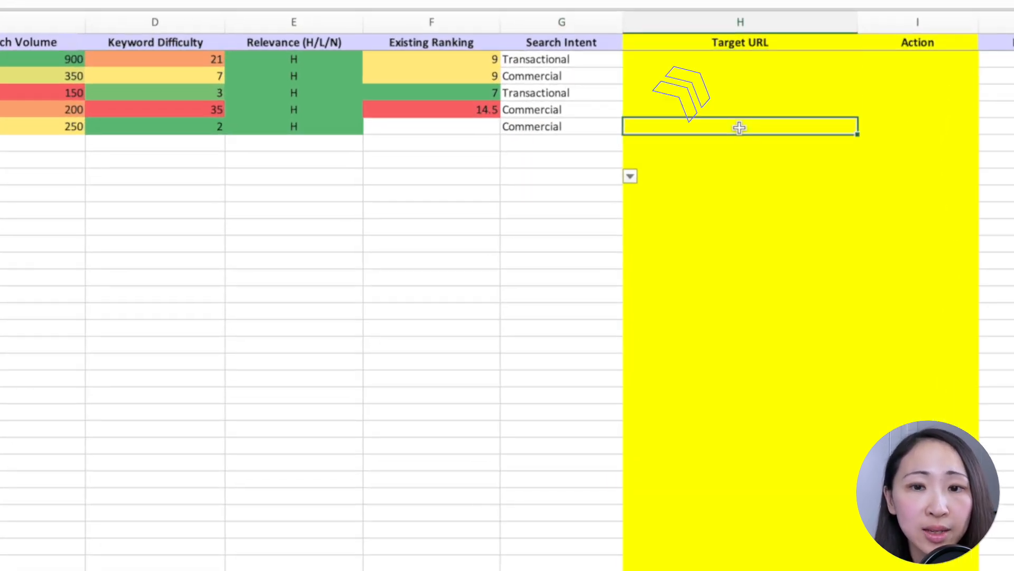
{"action": "left_click", "coordinate": [741, 63]}
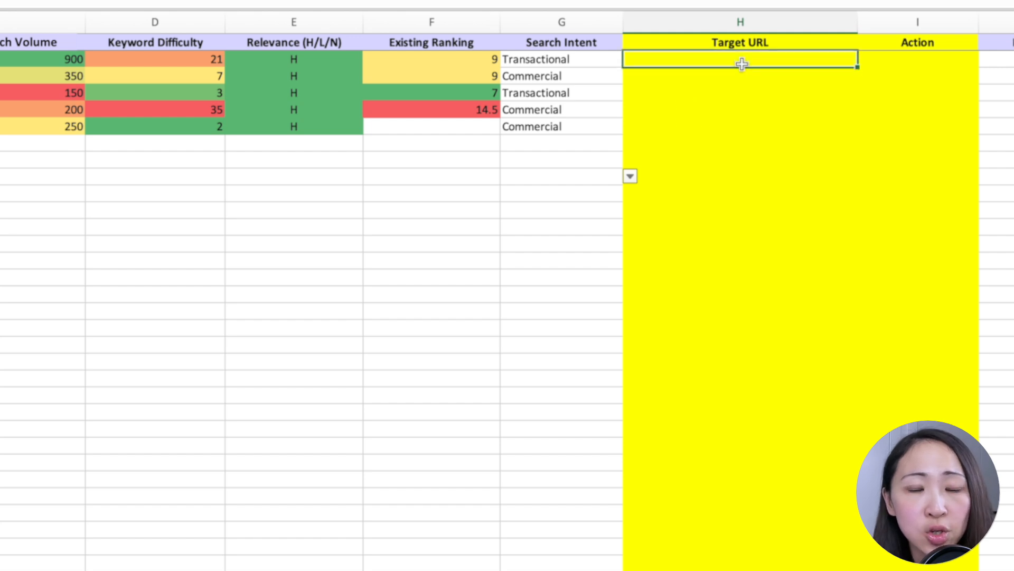
{"action": "left_click_drag", "start_coordinate": [483, 58], "coordinate": [482, 104]}
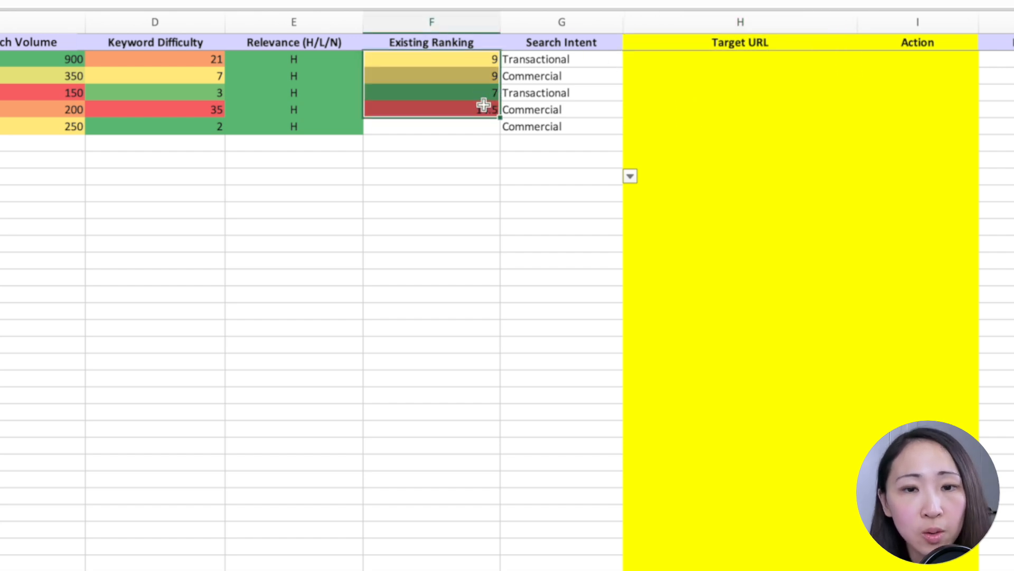
{"action": "left_click", "coordinate": [483, 106]}
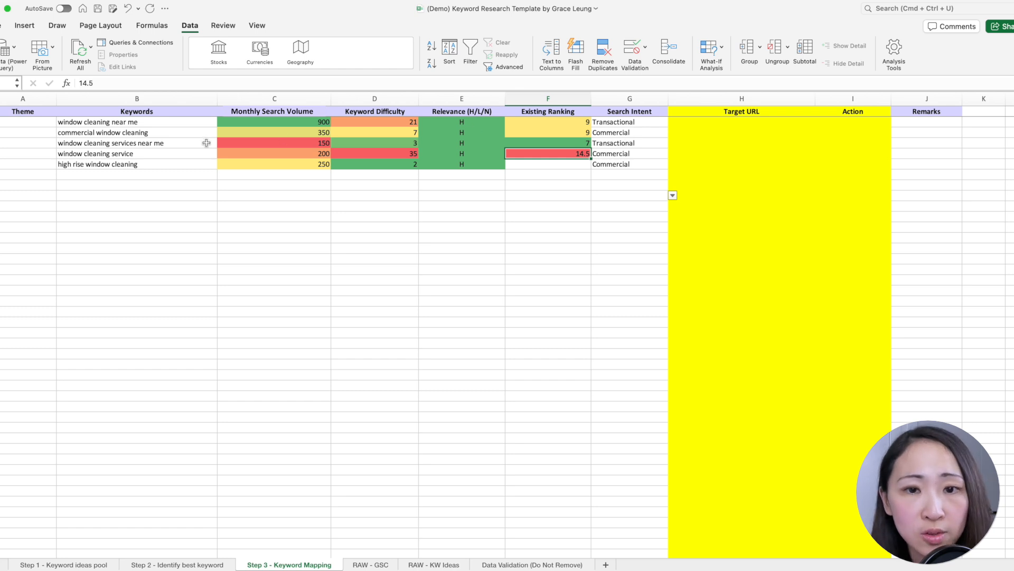
- Map window cleaning near me to the Target URL /window-cleaning/vancouver and set its Action to To Optimize
{"action": "left_click", "coordinate": [160, 123]}
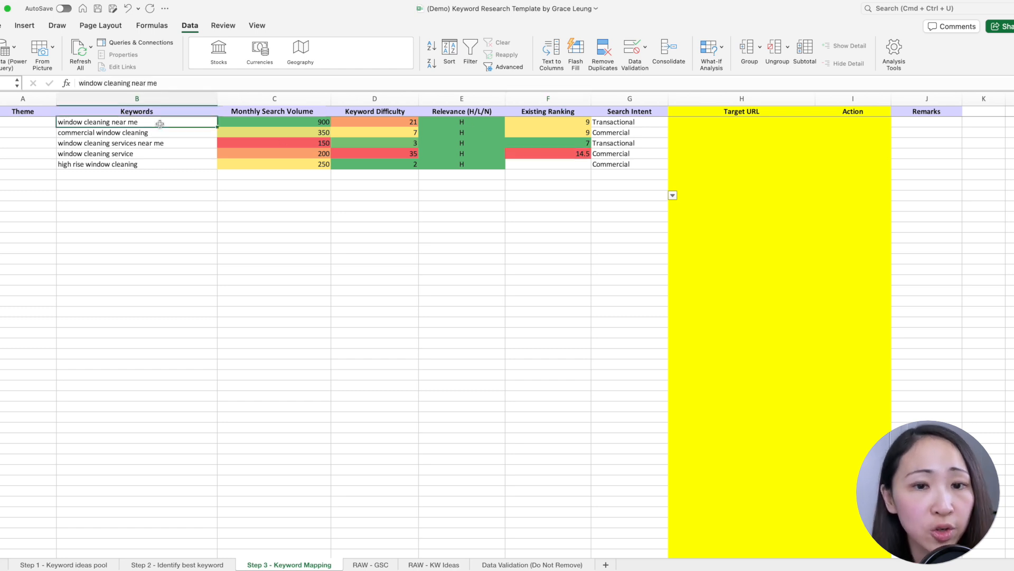
{"action": "left_click", "coordinate": [728, 123]}
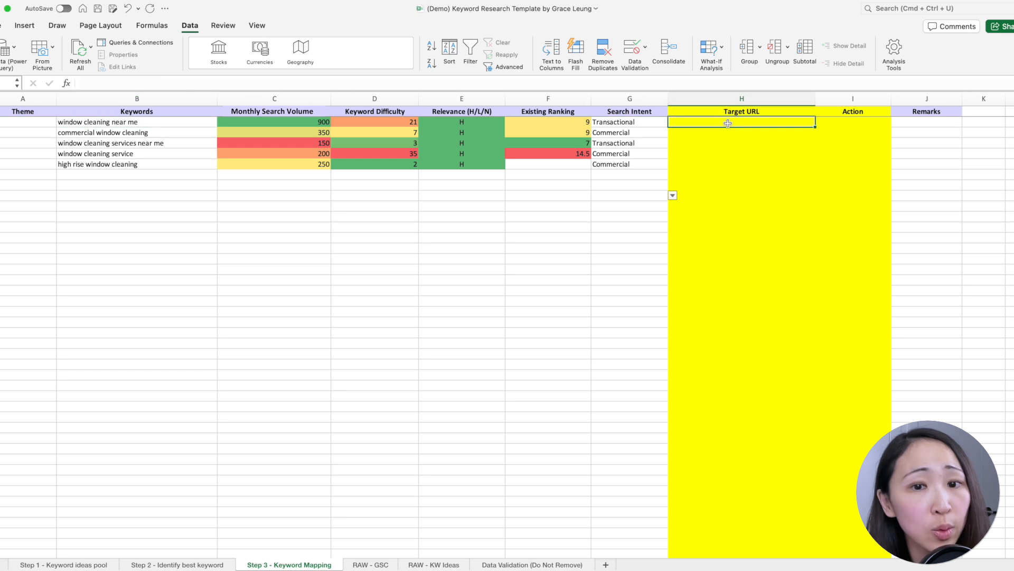
{"action": "type", "text": "/"}
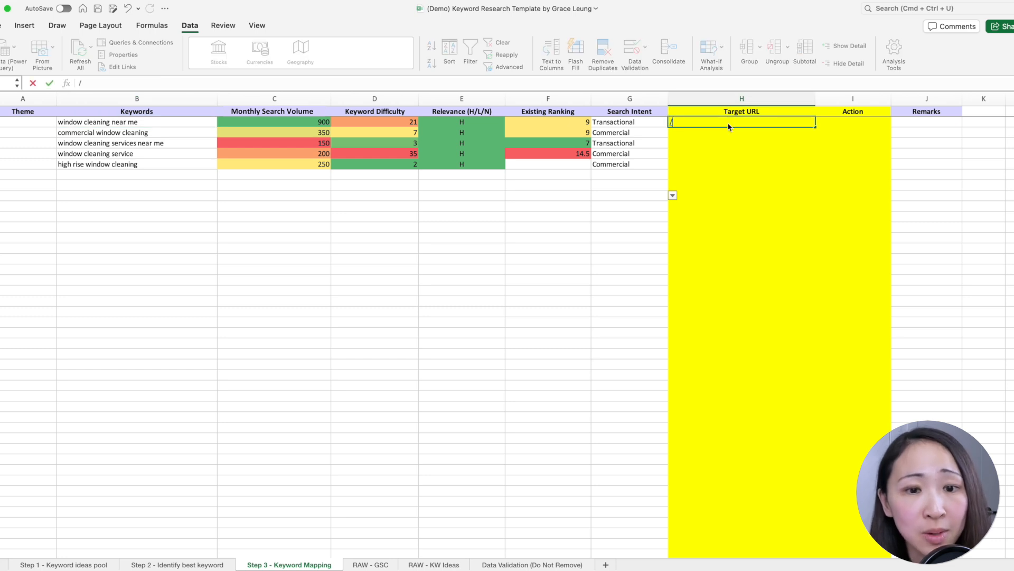
{"action": "type", "text": "window-cleani"}
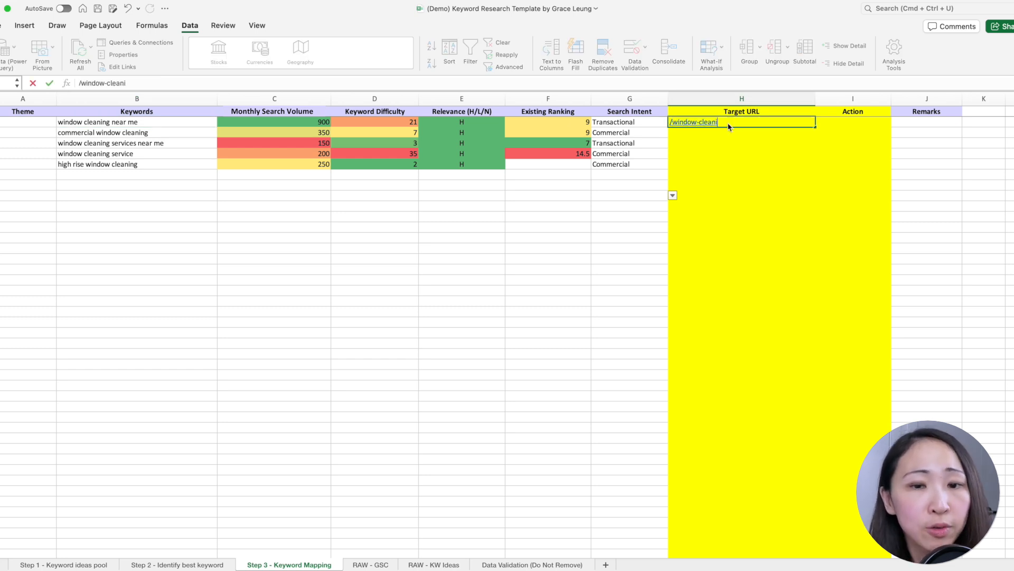
{"action": "type", "text": "ng/vancouver"}
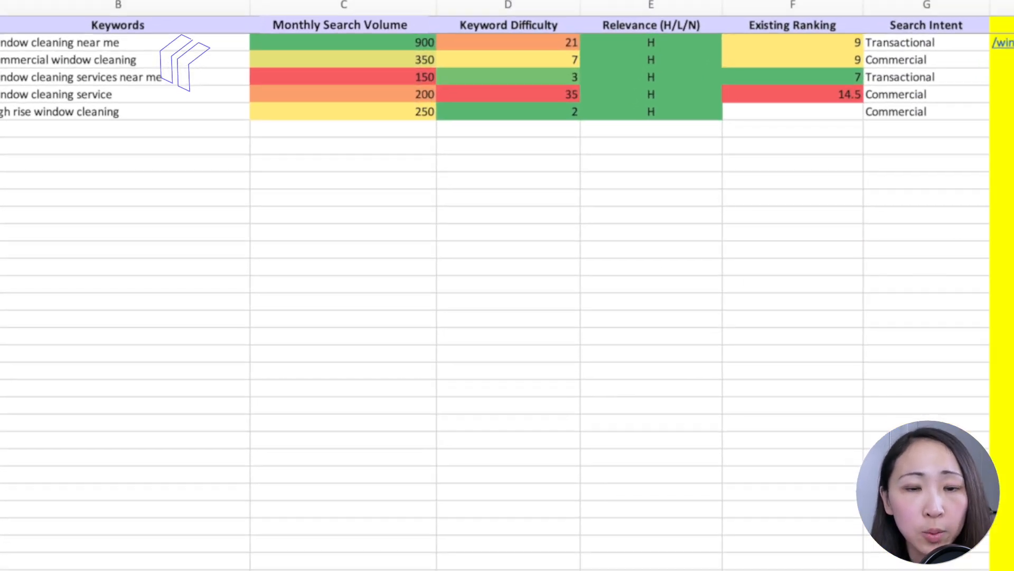
{"action": "left_click", "coordinate": [896, 122]}
{"action": "left_click", "coordinate": [839, 136]}
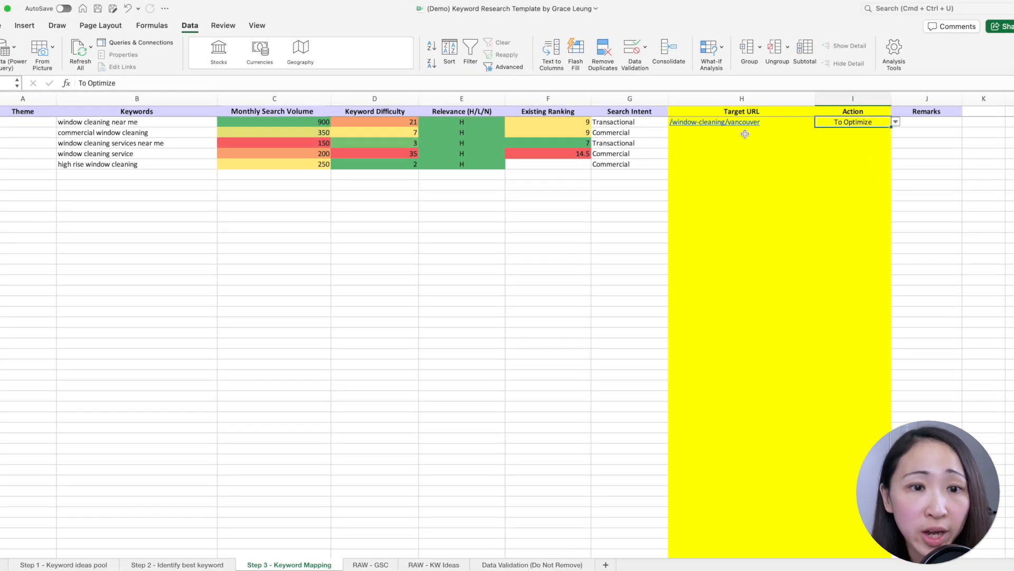
- For high rise window cleaning, set the Action to To Create and enter "new service page" as the Target URL
{"action": "left_click", "coordinate": [661, 60]}
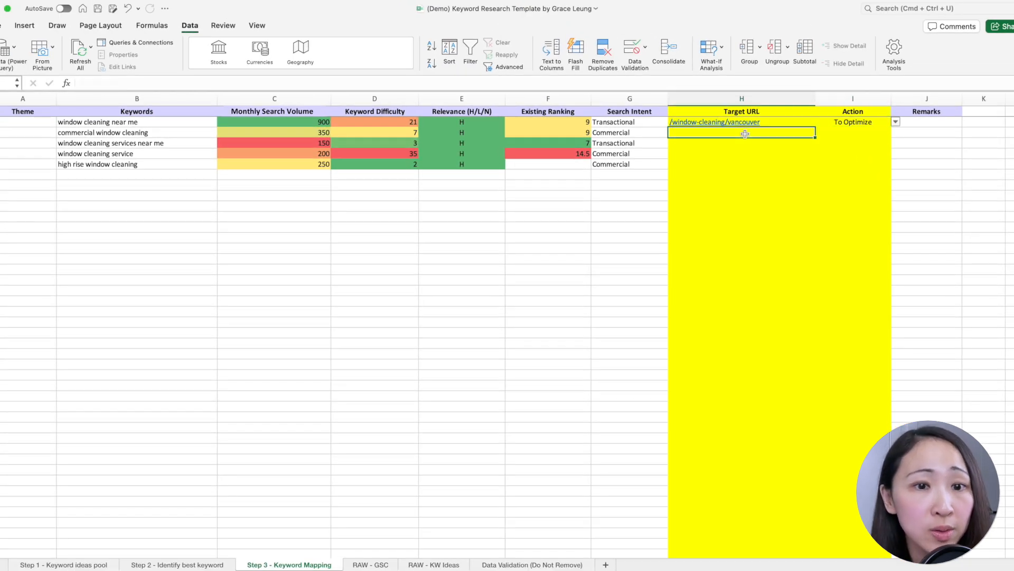
{"action": "left_click", "coordinate": [737, 165]}
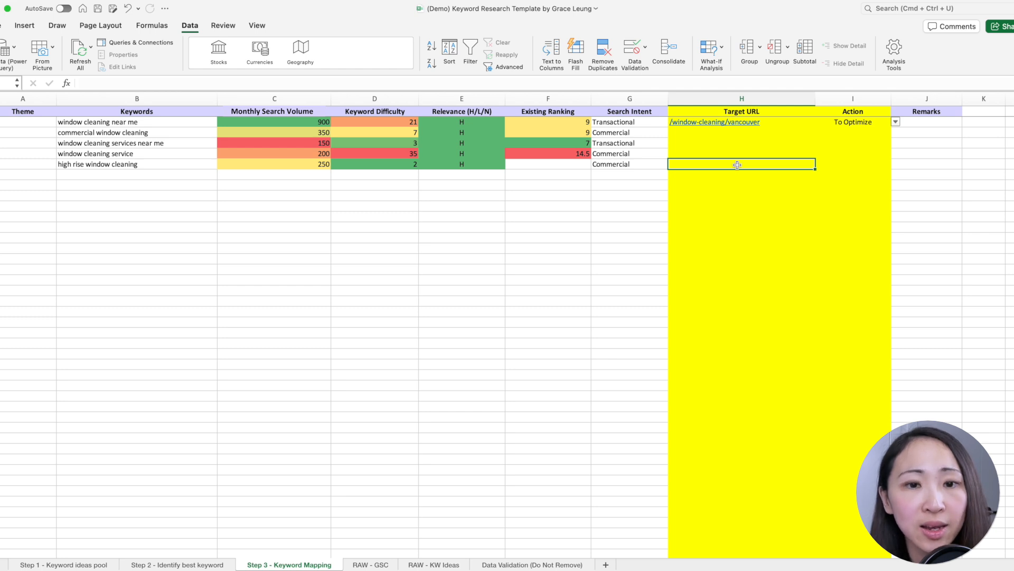
{"action": "left_click", "coordinate": [827, 162]}
{"action": "left_click", "coordinate": [896, 164]}
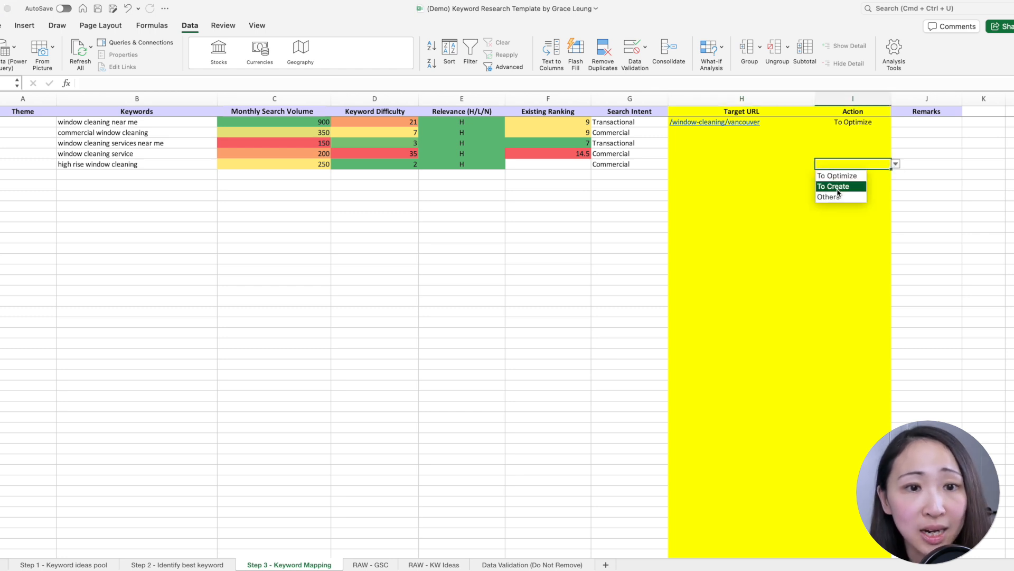
{"action": "left_click", "coordinate": [835, 186]}
{"action": "left_click", "coordinate": [737, 163]}
{"action": "type", "text": "new "}
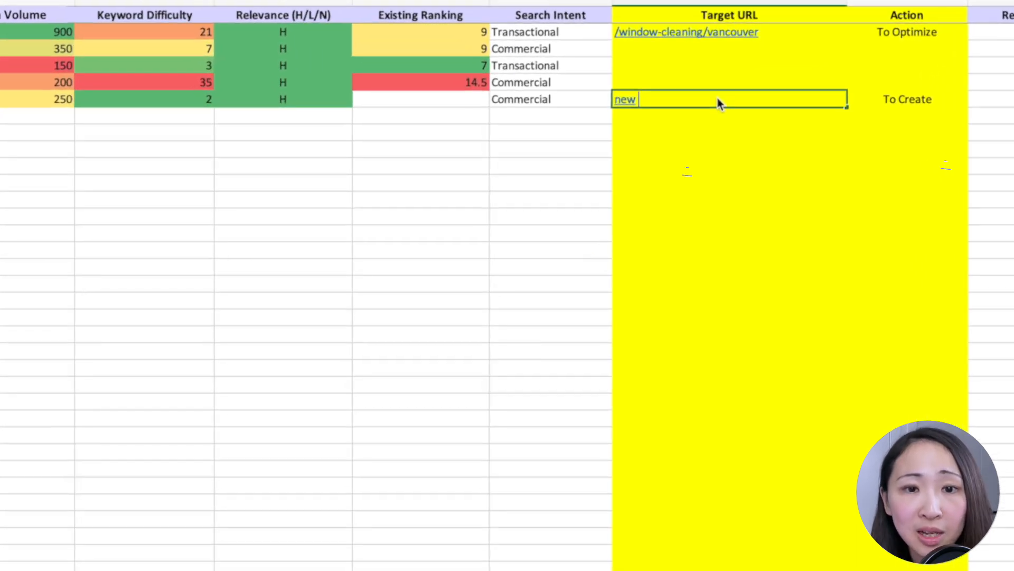
{"action": "type", "text": "service page"}
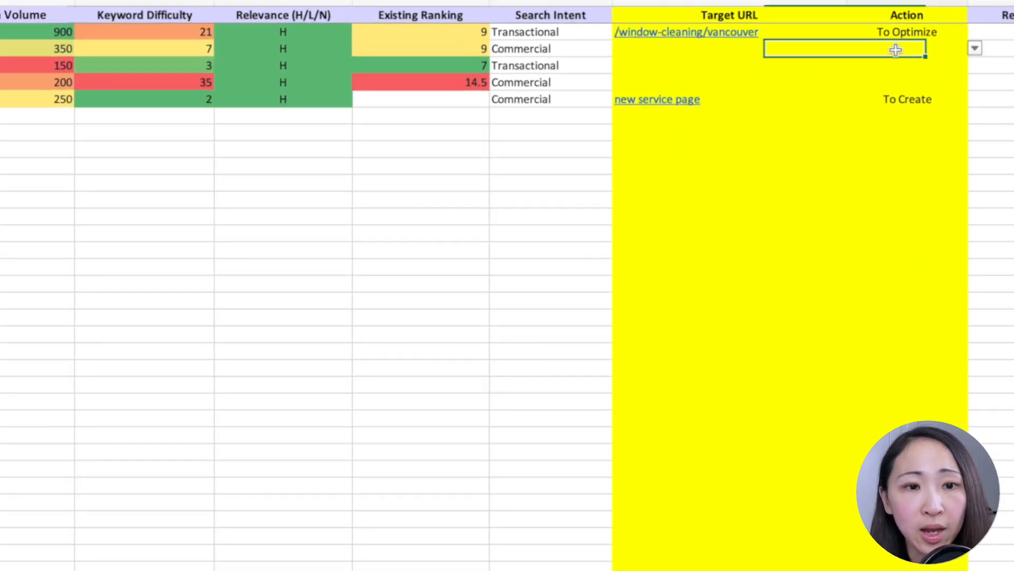
- Map commercial window cleaning to the Target URL /window-cleaning/commercial with the Action To Optimize
{"action": "left_click", "coordinate": [711, 53]}
{"action": "type", "text": "/ai"}
{"action": "key", "text": "BackSpace"}
{"action": "key", "text": "BackSpace"}
{"action": "type", "text": "window-cleaning/"}
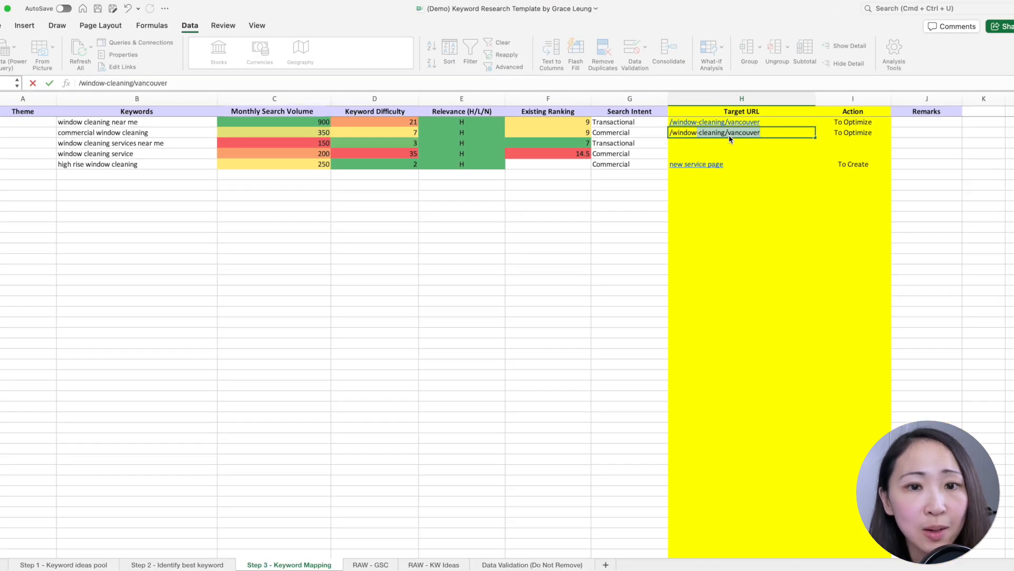
{"action": "type", "text": "commercial"}
{"action": "key", "text": "Return"}
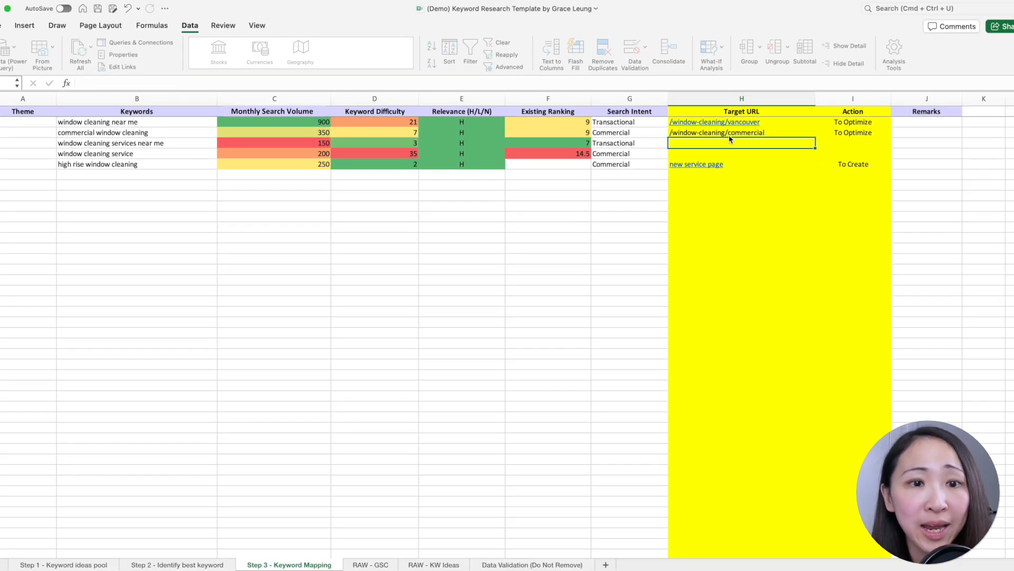
- Enter /window-cleaning/ as the Target URL for window cleaning service and set its Action to To Optimize
{"action": "left_click", "coordinate": [768, 122]}
{"action": "left_click", "coordinate": [755, 153]}
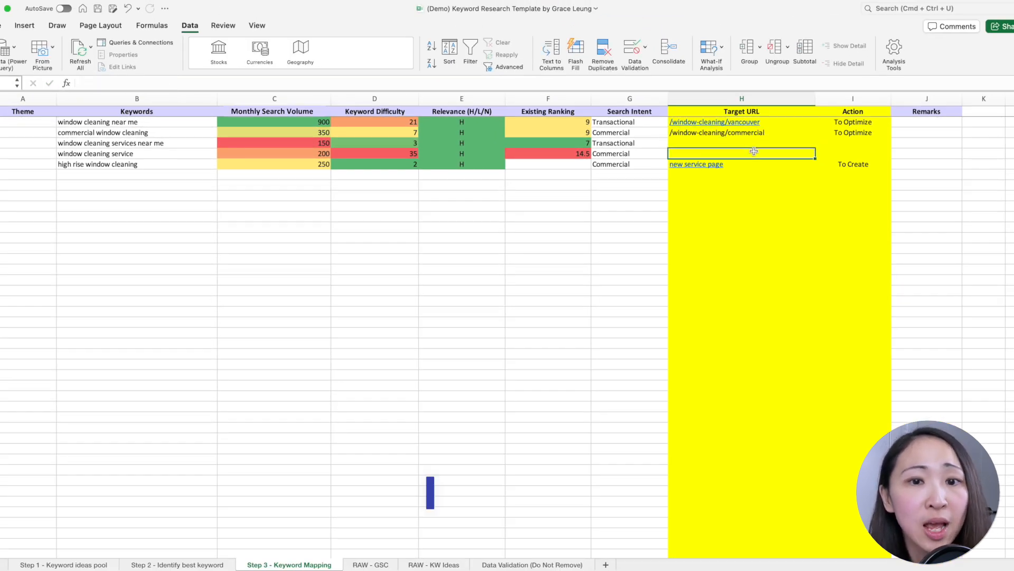
{"action": "type", "text": "/window-cleaning/"}
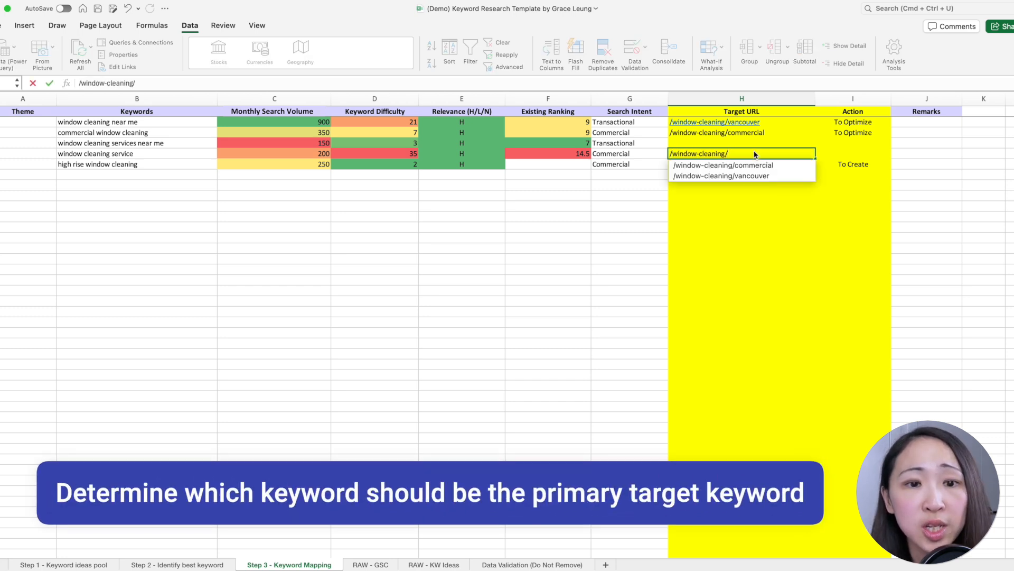
{"action": "left_click", "coordinate": [860, 154]}
{"action": "left_click", "coordinate": [894, 156]}
{"action": "left_click", "coordinate": [852, 166]}
- Copy the /window-cleaning/vancouver URL to window cleaning services near me and set that keyword's Action to To Optimize
{"action": "left_click", "coordinate": [734, 141]}
{"action": "left_click", "coordinate": [769, 122]}
{"action": "key", "text": "super+c"}
{"action": "left_click", "coordinate": [769, 143]}
{"action": "key", "text": "super+v"}
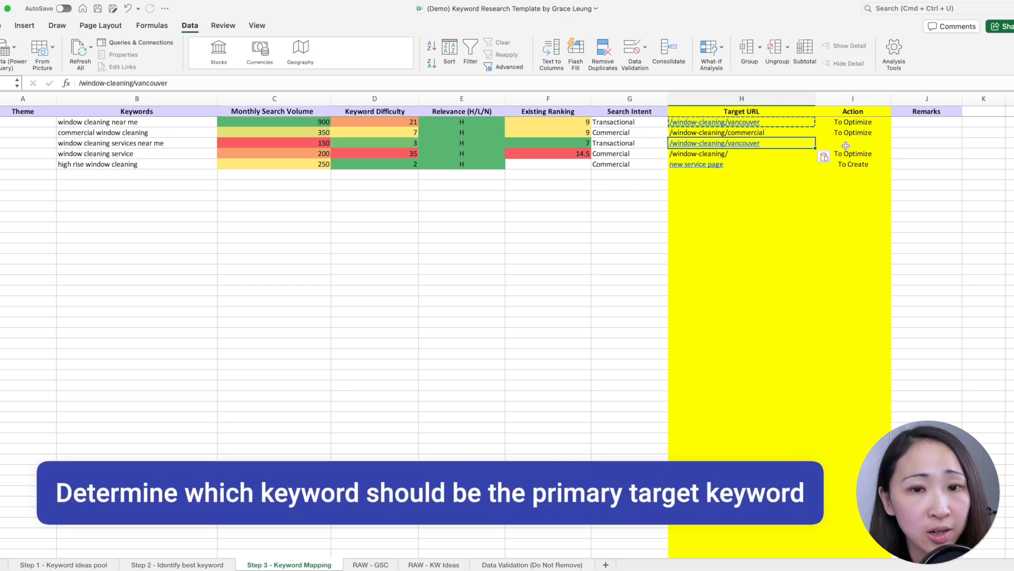
{"action": "left_click", "coordinate": [848, 144]}
{"action": "left_click", "coordinate": [894, 144]}
{"action": "left_click", "coordinate": [853, 155]}
{"action": "left_click", "coordinate": [768, 142]}
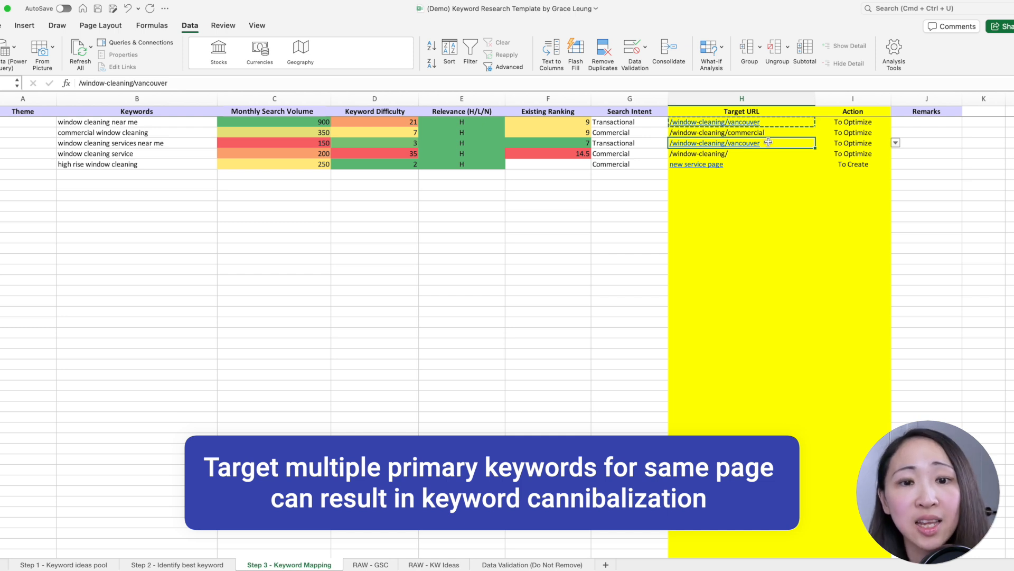
- Compare the two keywords sharing the Vancouver URL and add the remark "secondary keyword" to window cleaning services near me
{"action": "left_click", "coordinate": [181, 123]}
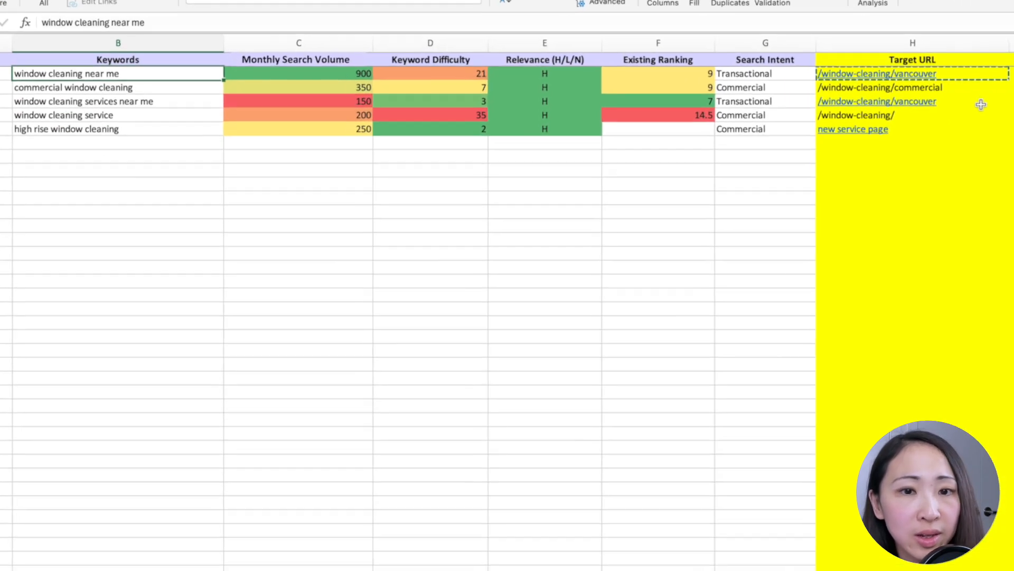
{"action": "left_click", "coordinate": [136, 102]}
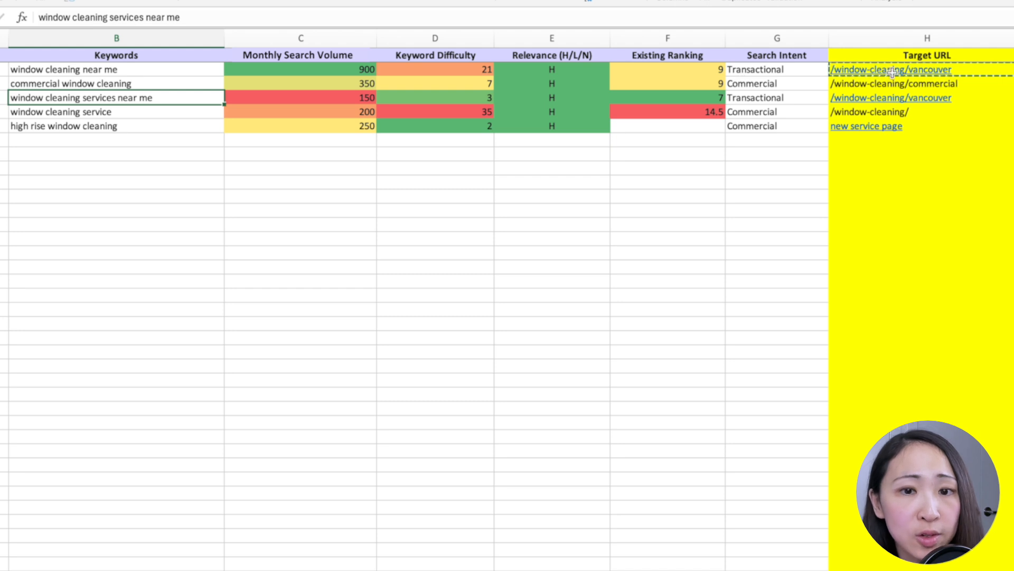
{"action": "left_click", "coordinate": [972, 71]}
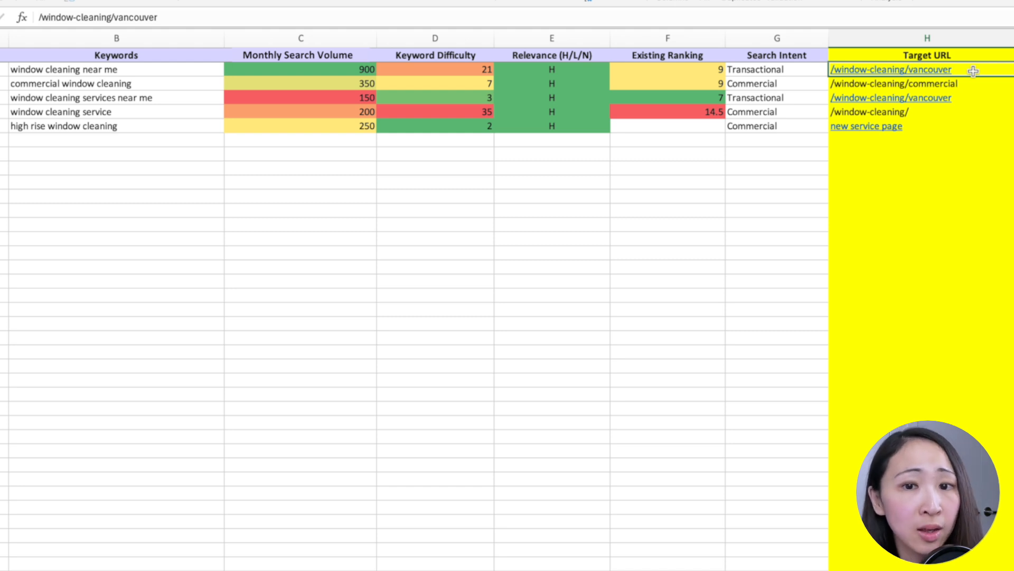
{"action": "left_click", "coordinate": [341, 73]}
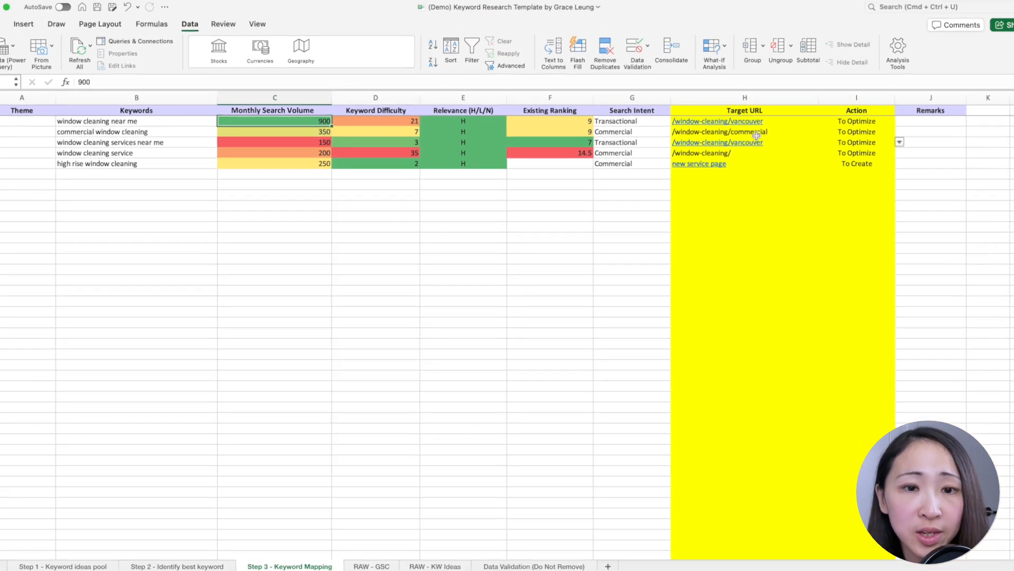
{"action": "left_click", "coordinate": [900, 143]}
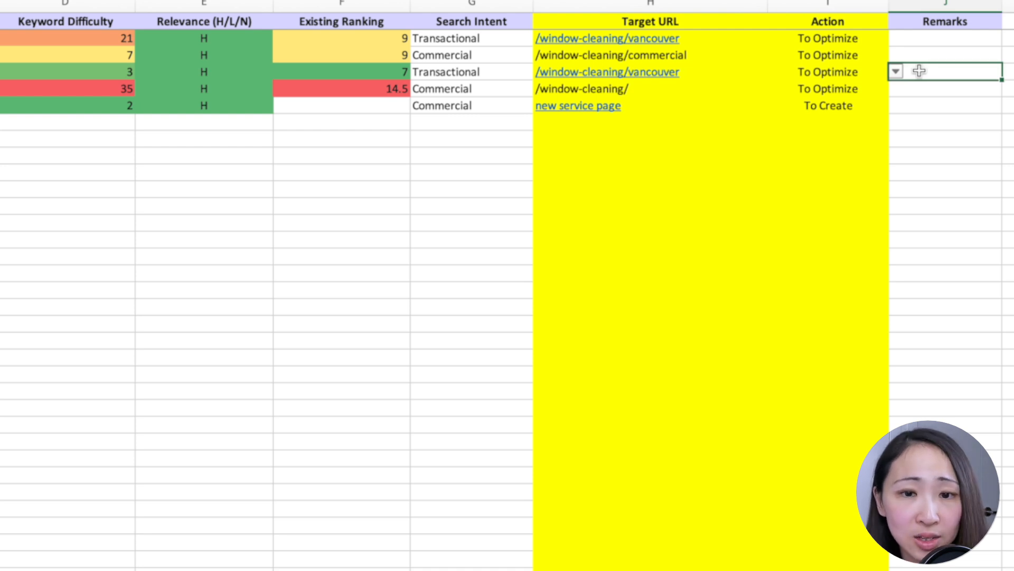
{"action": "type", "text": "seconda"}
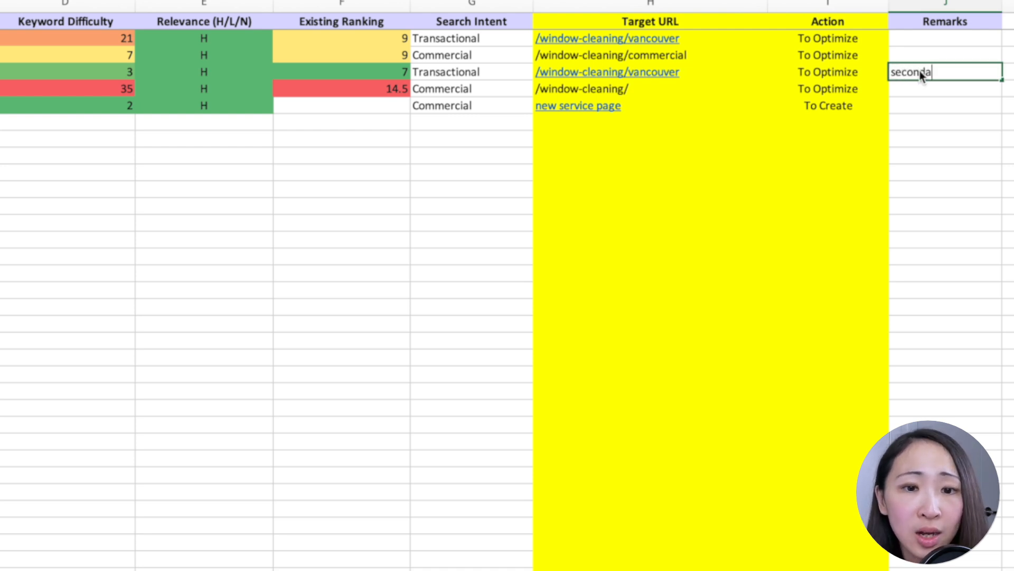
{"action": "type", "text": "ry keyword"}
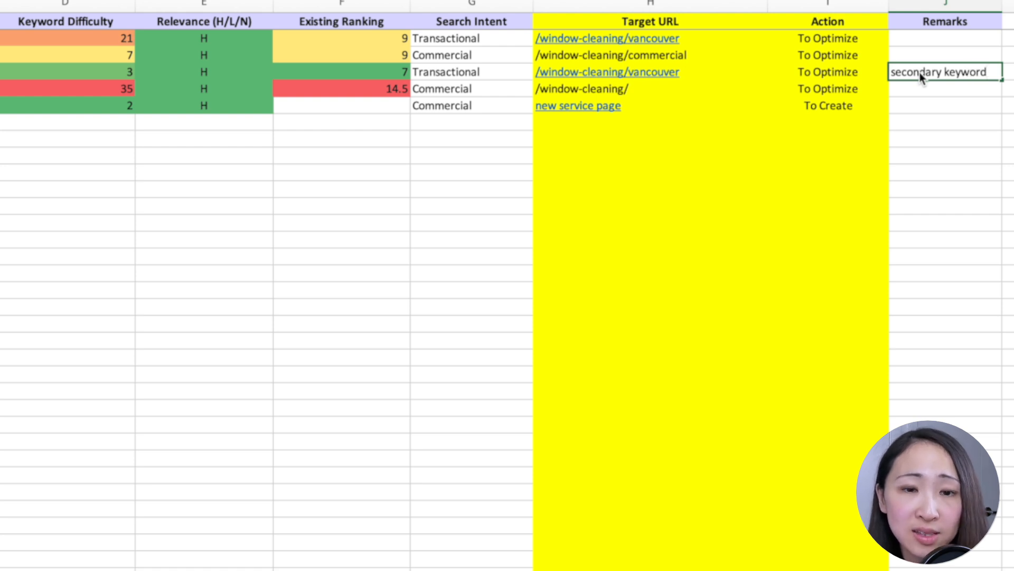
{"action": "left_click", "coordinate": [905, 100]}
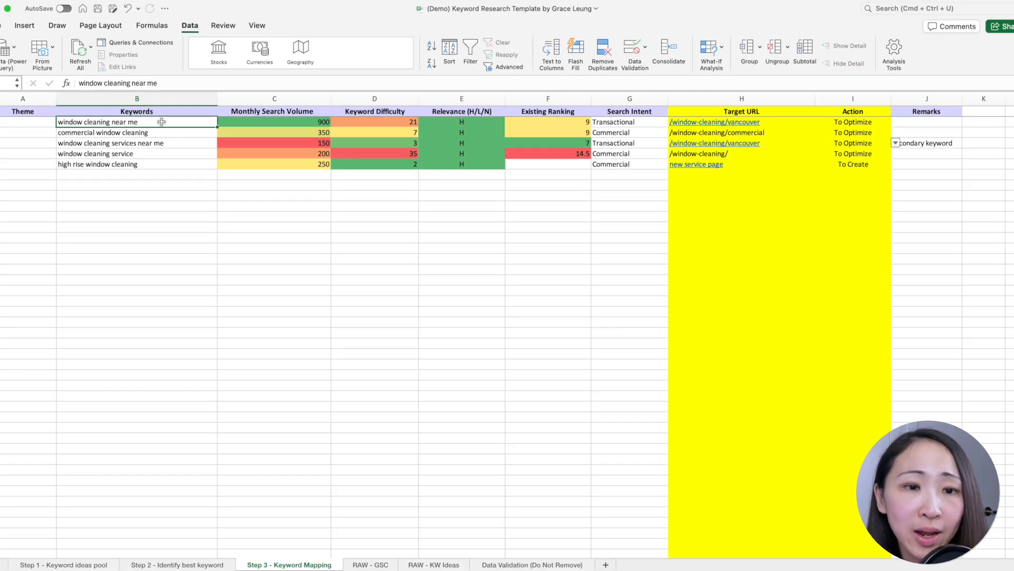
- Enter "Window Cleaning" as the Theme for the first keyword, window cleaning near me
{"action": "left_click_drag", "start_coordinate": [55, 112], "coordinate": [76, 164]}
{"action": "left_click", "coordinate": [77, 163]}
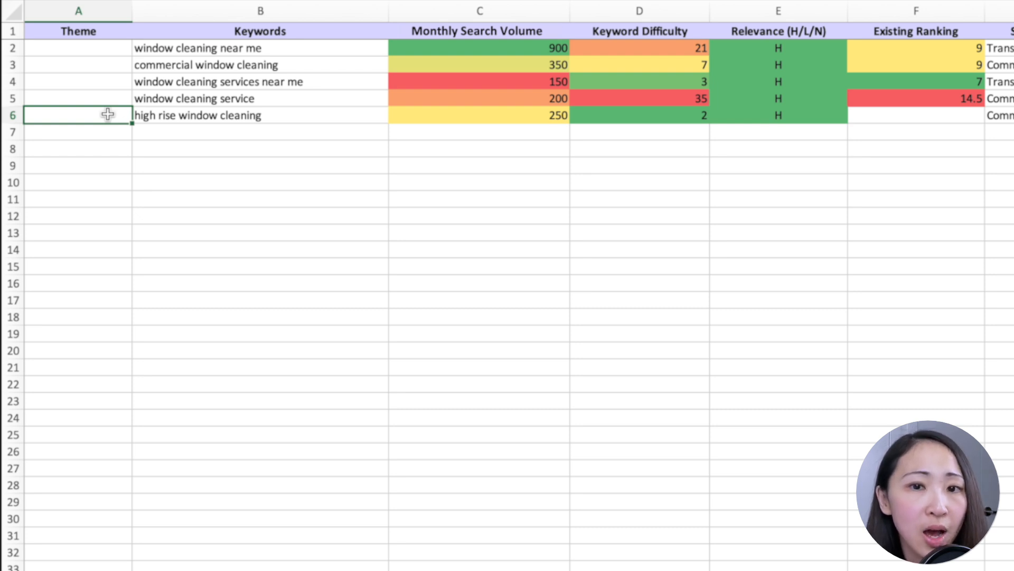
{"action": "left_click_drag", "start_coordinate": [216, 47], "coordinate": [224, 123]}
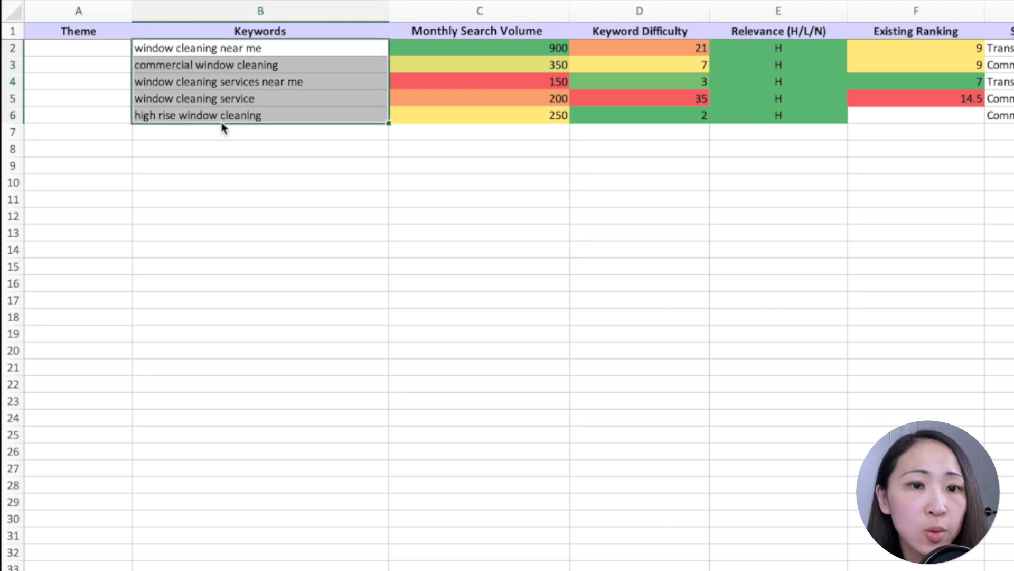
{"action": "left_click", "coordinate": [83, 118]}
{"action": "left_click", "coordinate": [80, 48]}
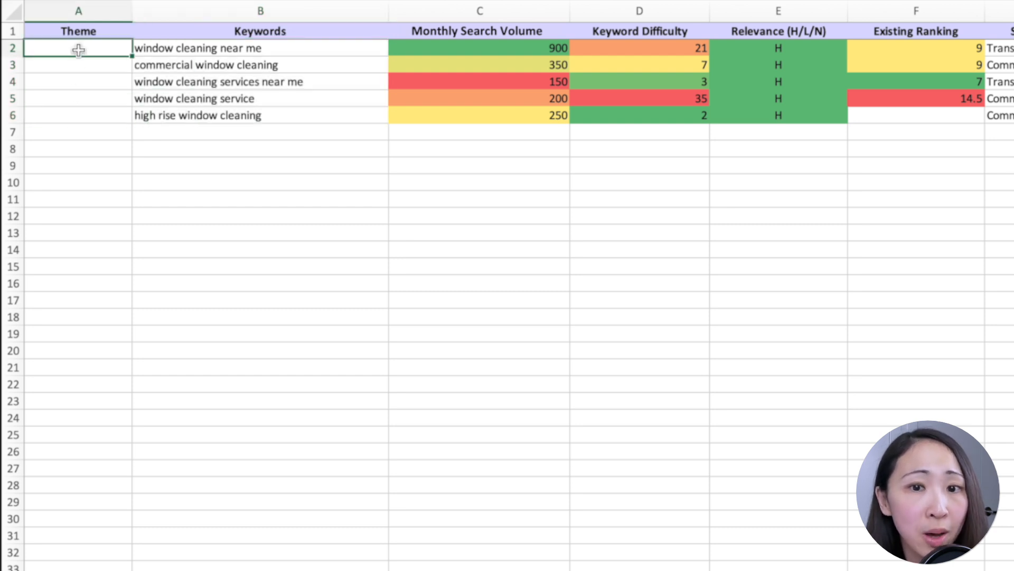
{"action": "type", "text": "Window Clea"}
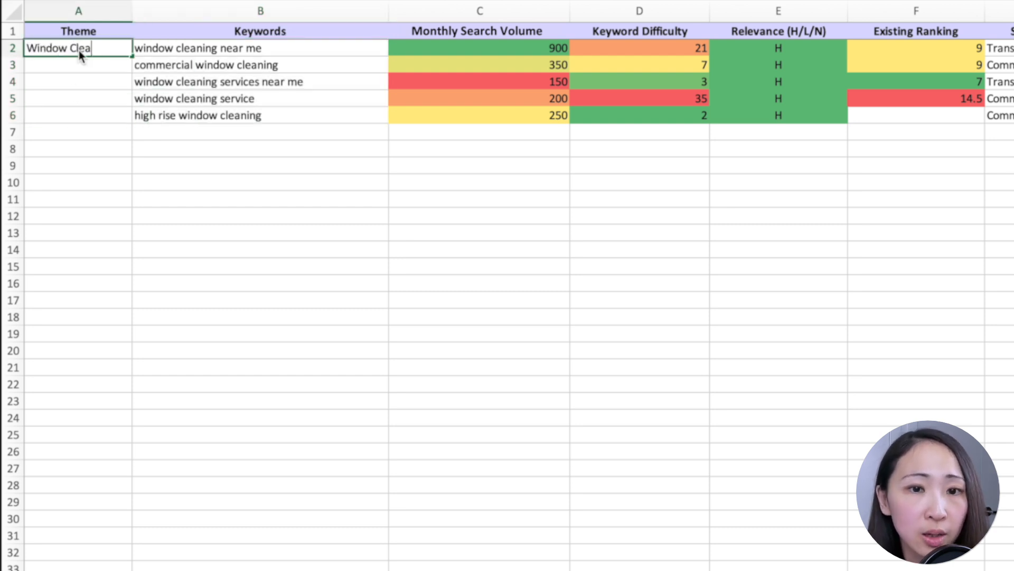
{"action": "type", "text": "ning"}
{"action": "left_click", "coordinate": [84, 66]}
- Copy the Window Cleaning theme to the other four keywords in A3 through A6
{"action": "left_click", "coordinate": [90, 52]}
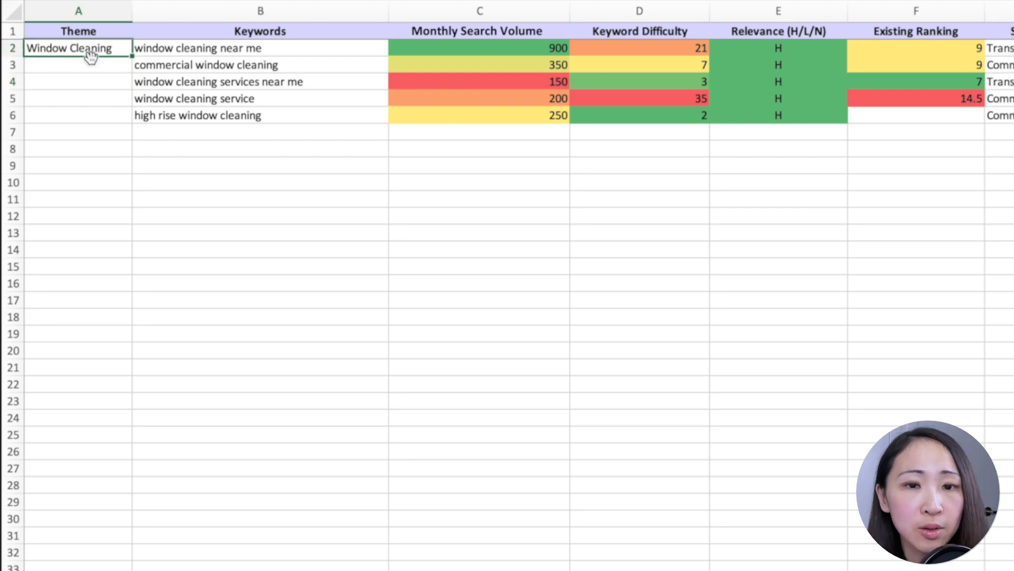
{"action": "key", "text": "ctrl+c"}
{"action": "left_click", "coordinate": [90, 68]}
{"action": "key", "text": "ctrl+v"}
{"action": "left_click", "coordinate": [90, 82]}
{"action": "key", "text": "ctrl+v"}
{"action": "left_click", "coordinate": [90, 98]}
{"action": "key", "text": "ctrl+v"}
{"action": "left_click", "coordinate": [94, 114]}
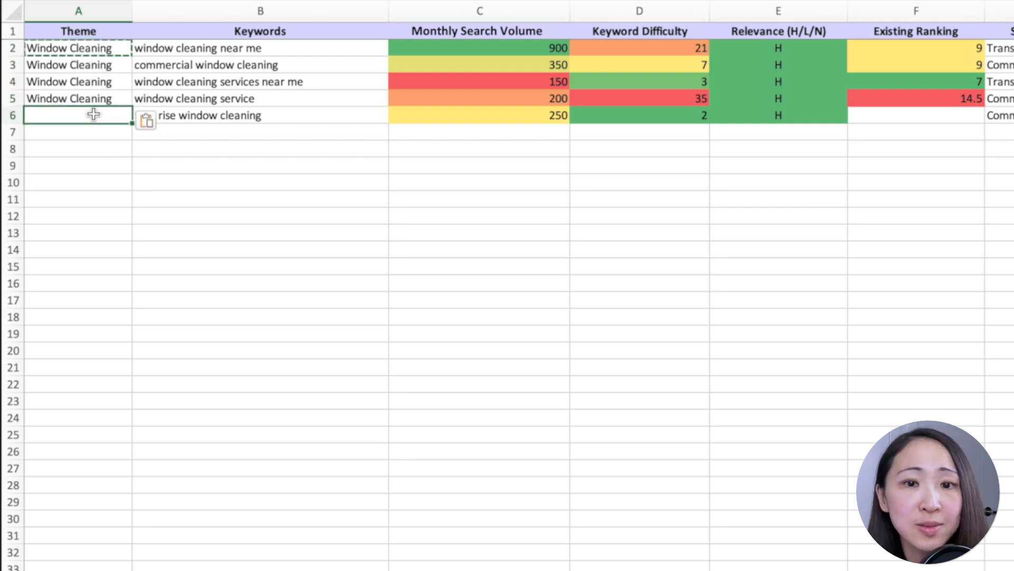
{"action": "key", "text": "ctrl+v"}
{"action": "left_click", "coordinate": [91, 132]}
{"action": "key", "text": "Escape"}
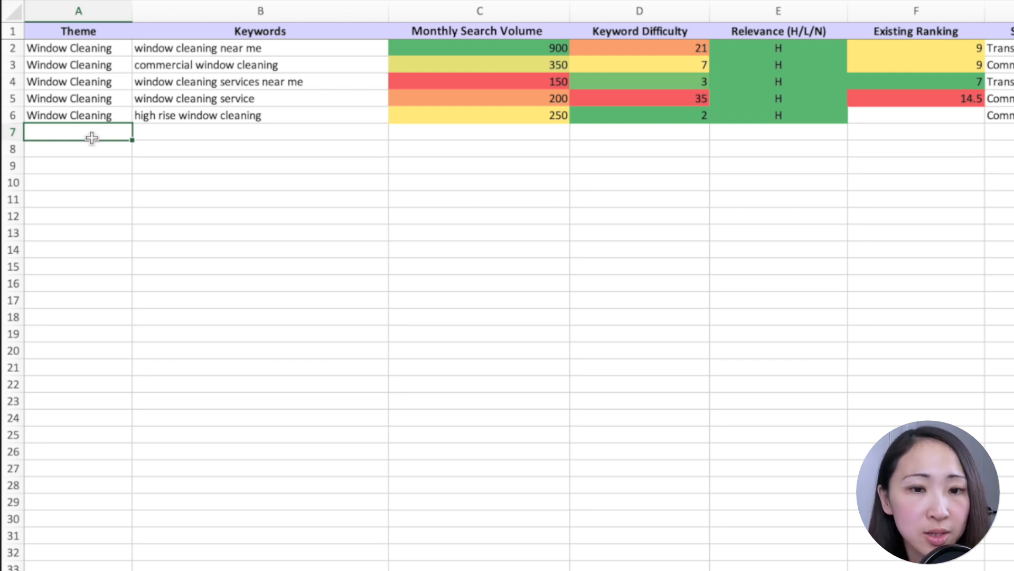
- Enter "Pressure Washing" as a new Theme in A7 and fill it down to A12
{"action": "type", "text": "Pressure Was"}
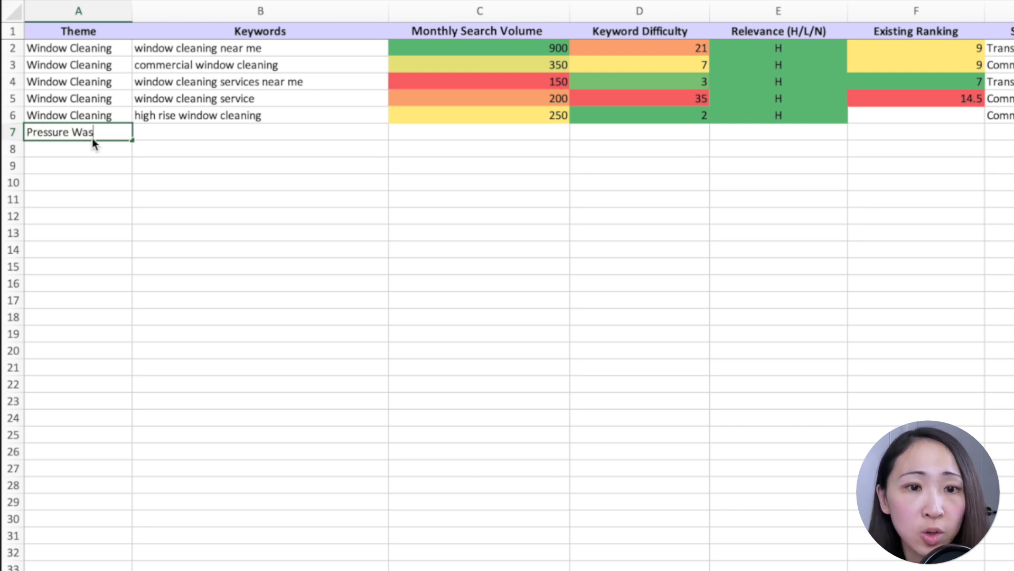
{"action": "type", "text": "hing"}
{"action": "key", "text": "Return"}
{"action": "left_click", "coordinate": [92, 138]}
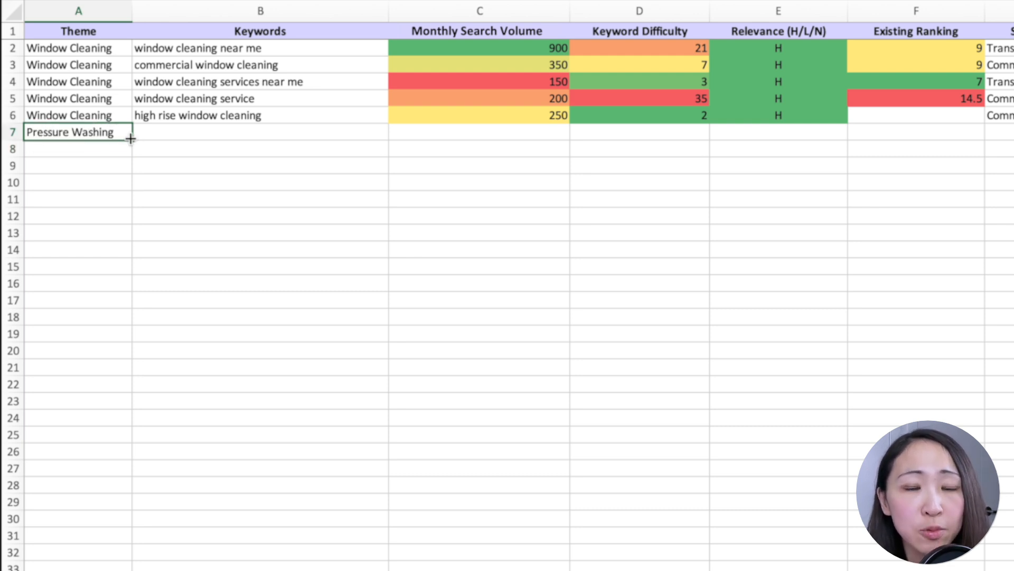
{"action": "left_click_drag", "start_coordinate": [130, 138], "coordinate": [130, 217]}
{"action": "left_click", "coordinate": [190, 213]}
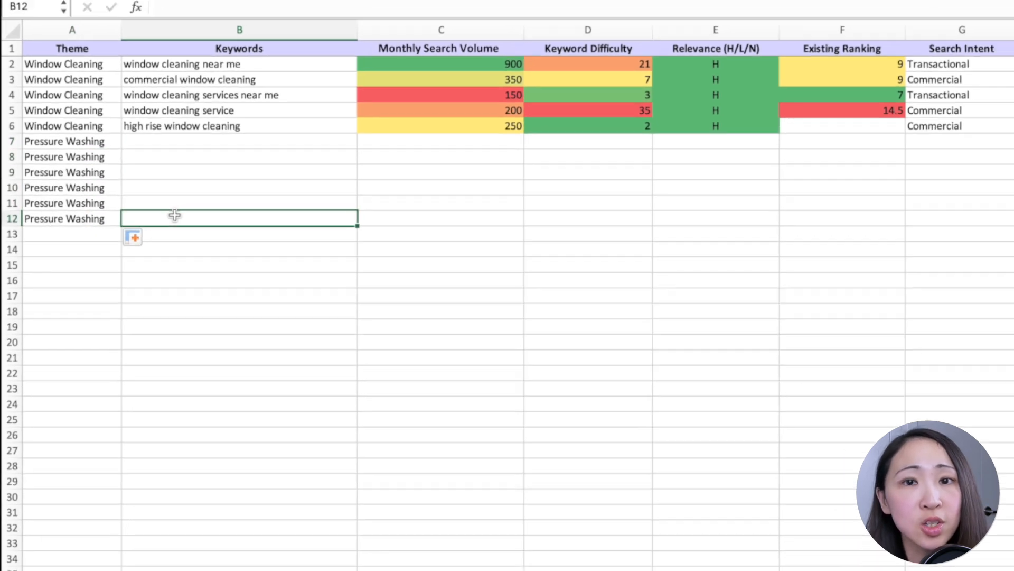